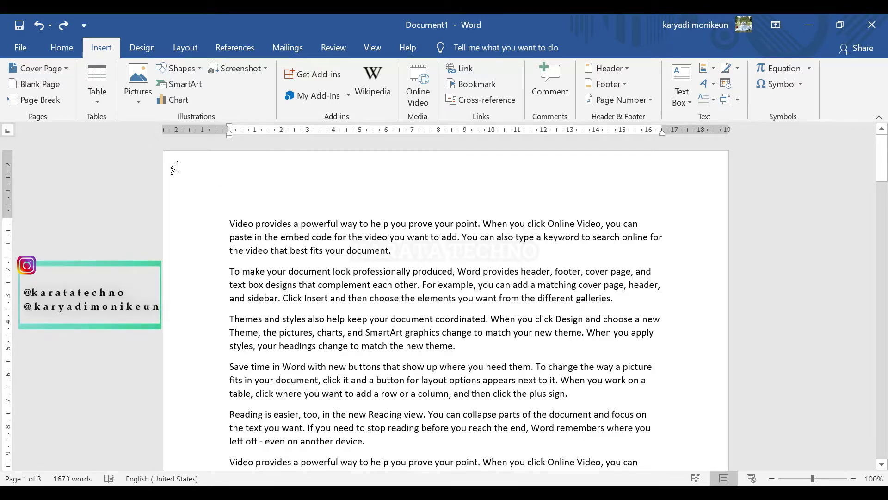
# Step: Insert the picture laptop-2298286_1280 from the Downloads folder into the first paragraph
pyautogui.click(141, 107)
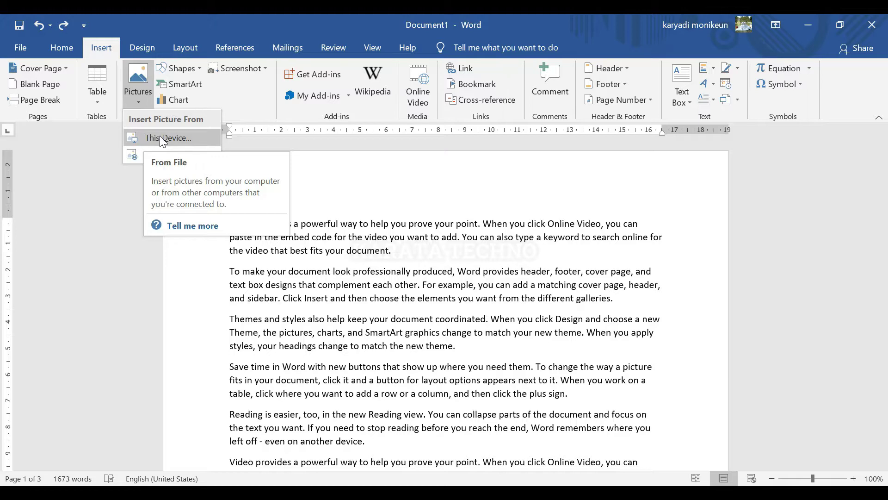
pyautogui.click(186, 139)
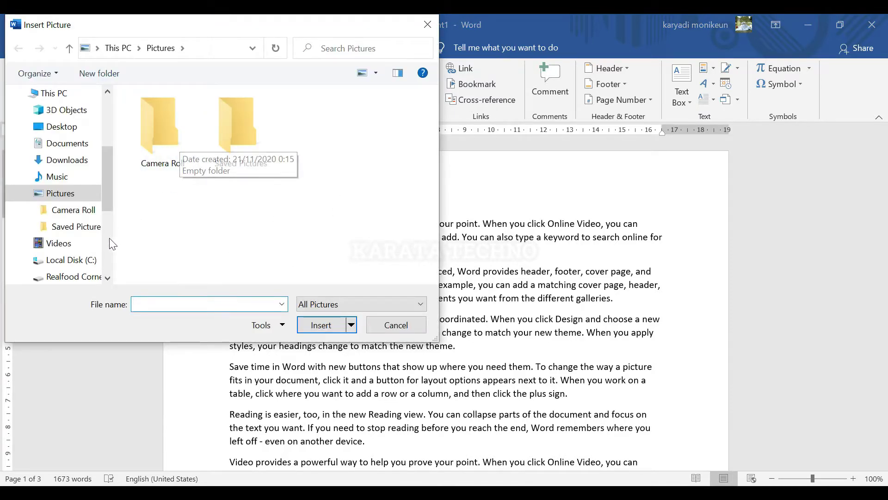
pyautogui.scroll(1, 107, 185)
pyautogui.click(77, 182)
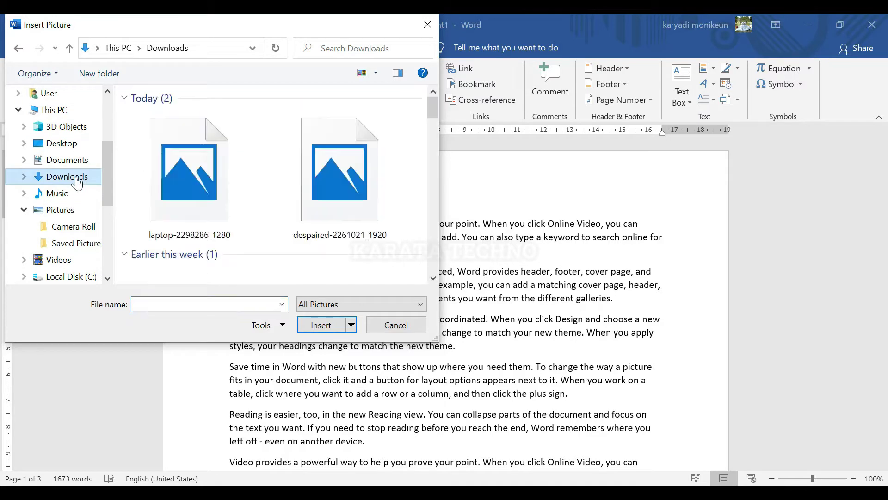
pyautogui.scroll(-1, 434, 109)
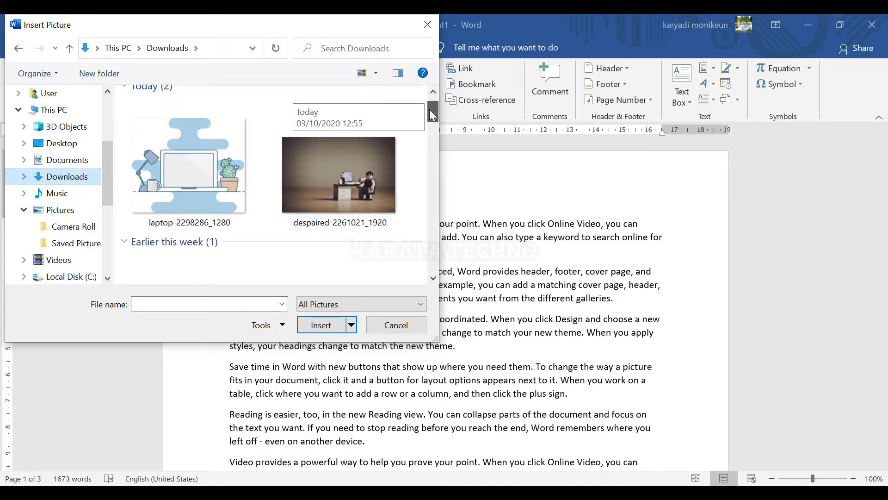
pyautogui.scroll(1, 427, 104)
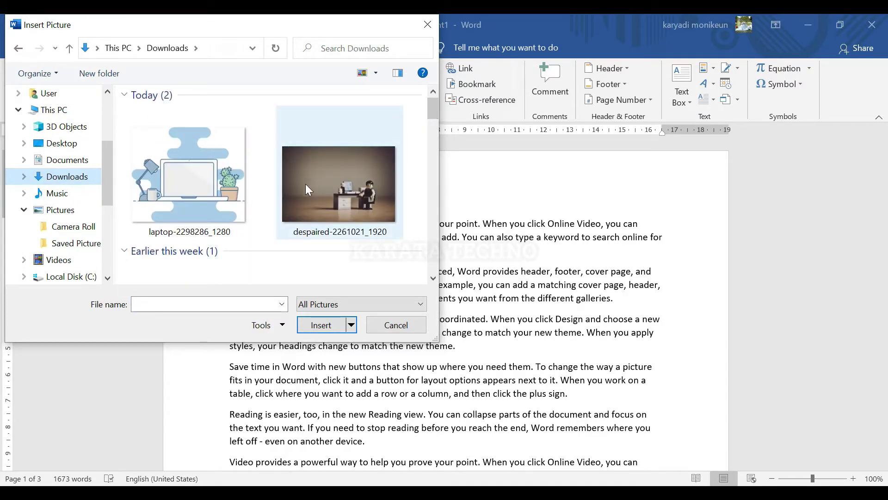
pyautogui.click(198, 171)
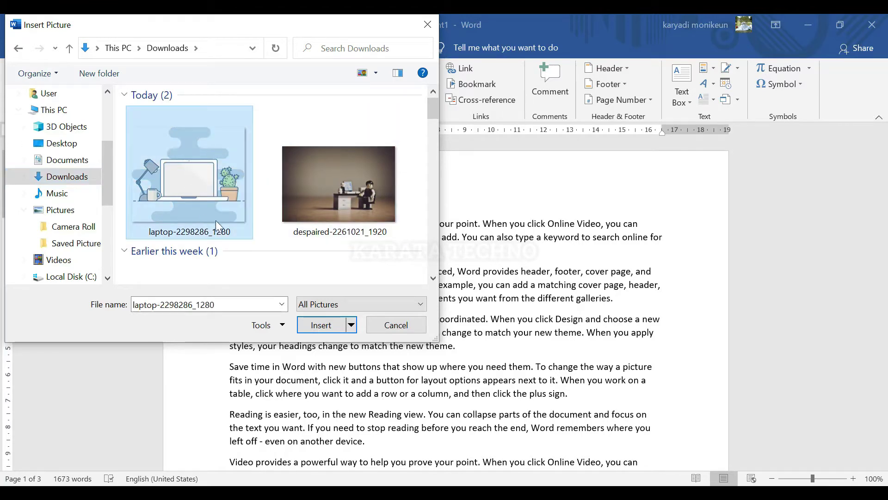
pyautogui.click(324, 326)
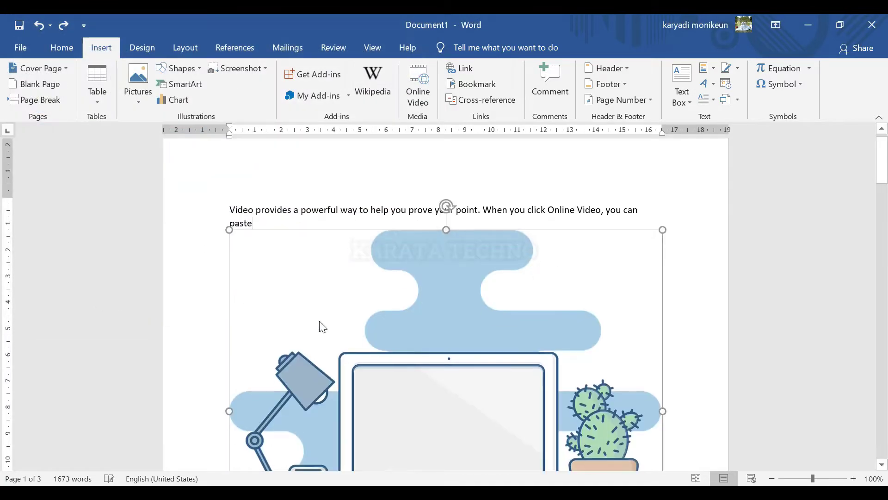
# Step: Examine how the inserted laptop picture sits on the page and how it affects the surrounding text
pyautogui.scroll(-5, 486, 265)
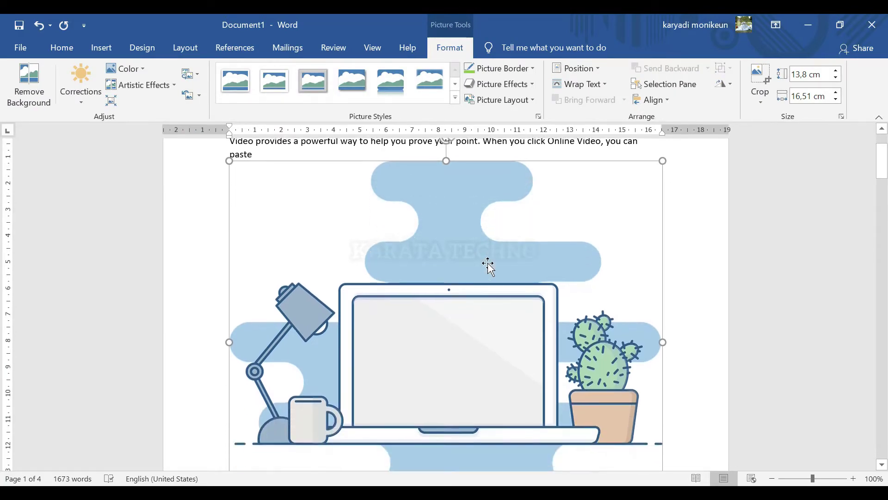
pyautogui.scroll(3, 486, 265)
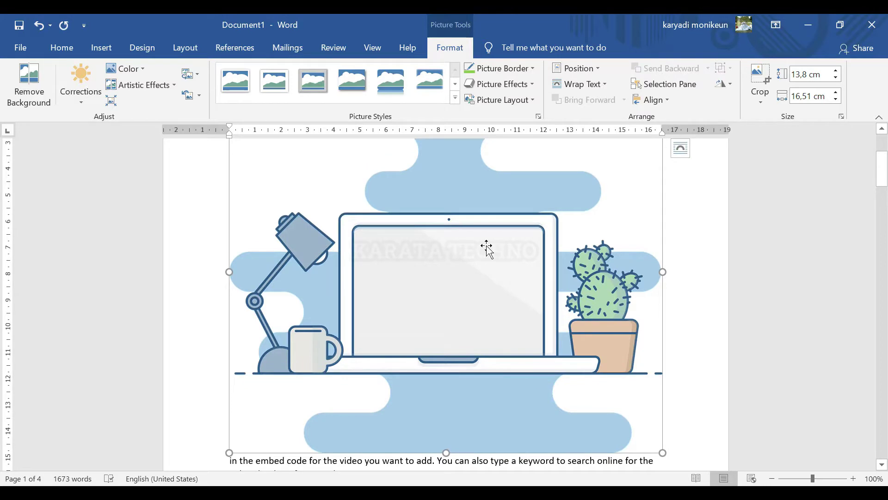
pyautogui.scroll(2, 483, 249)
pyautogui.scroll(1, 481, 250)
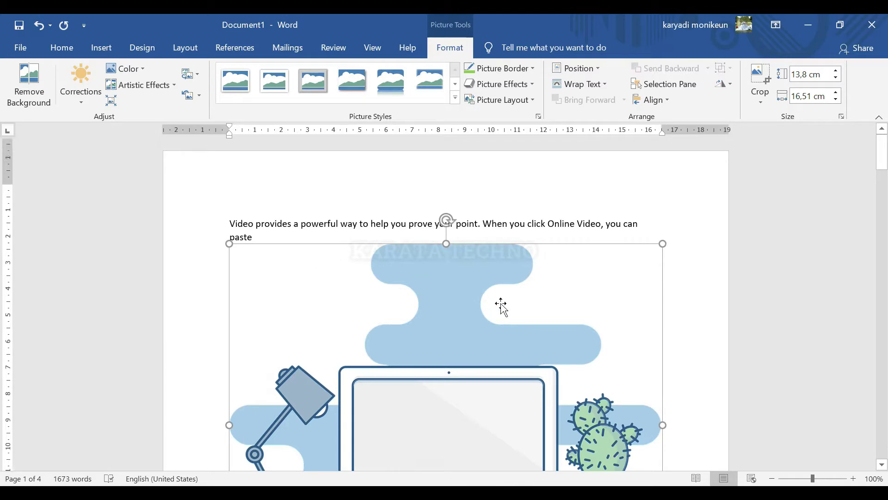
pyautogui.scroll(-2, 502, 304)
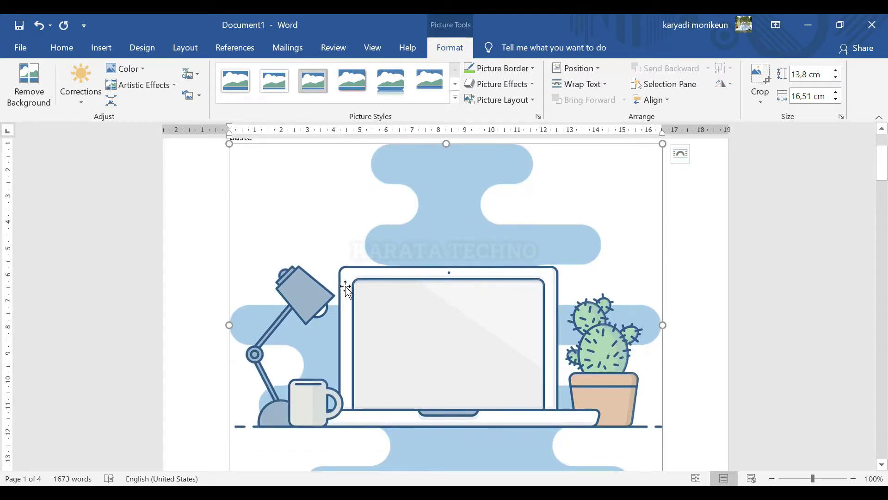
pyautogui.scroll(1, 501, 257)
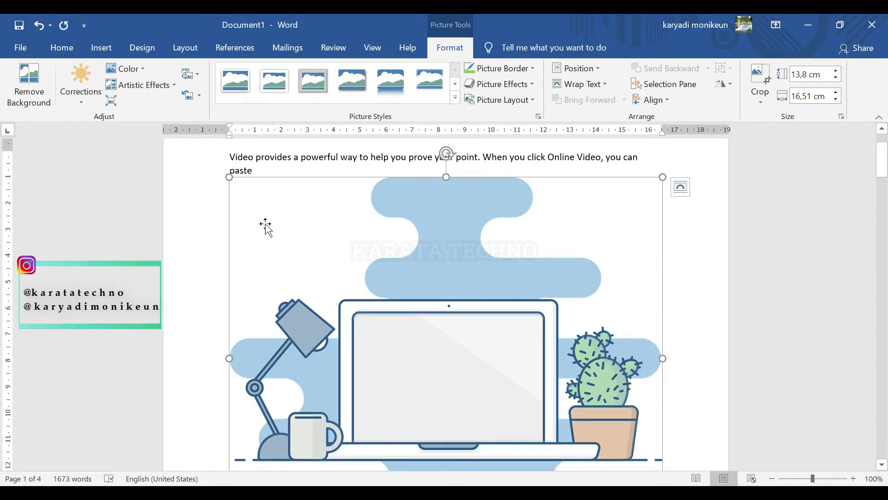
pyautogui.scroll(-3, 452, 297)
pyautogui.scroll(2, 600, 218)
pyautogui.scroll(2, 600, 217)
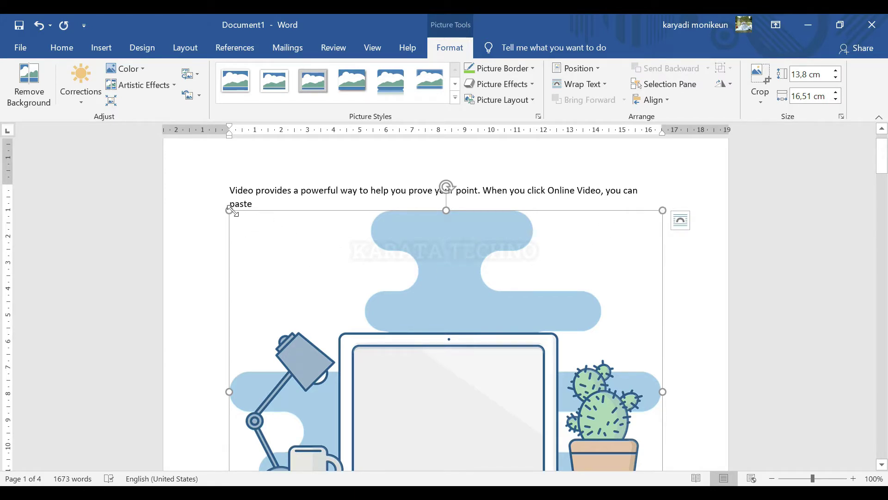
pyautogui.scroll(-6, 598, 242)
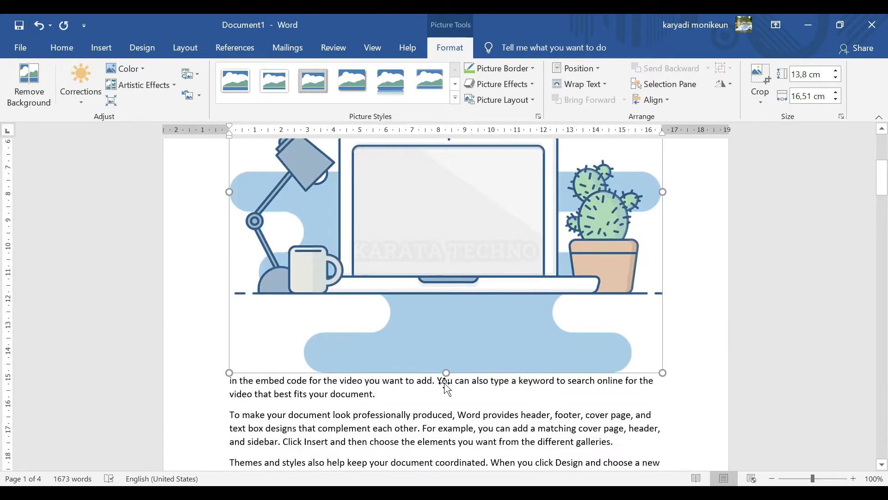
pyautogui.scroll(3, 319, 342)
pyautogui.scroll(-3, 270, 377)
pyautogui.scroll(5, 664, 373)
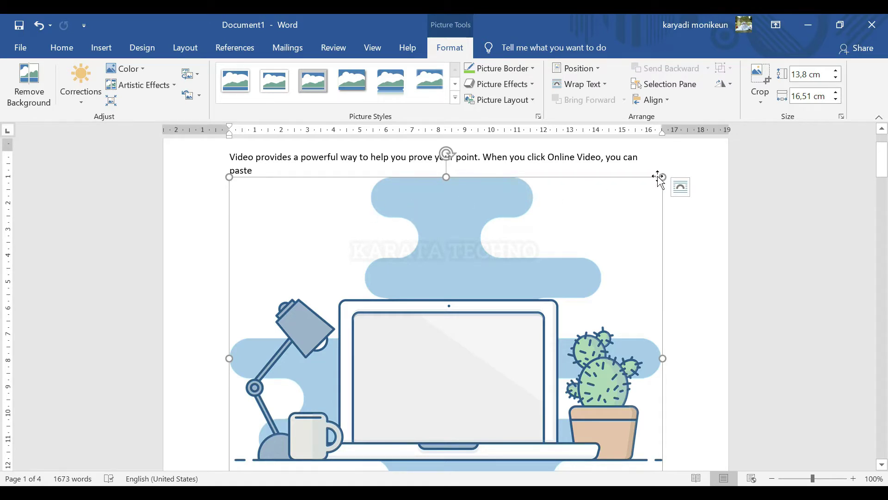
# Step: Shrink and mirror the laptop picture by its corner, then fine-tune its size to 6,1 cm high and 7,3 cm wide
pyautogui.moveTo(661, 176)
pyautogui.mouseDown()
pyautogui.moveTo(609, 202)
pyautogui.moveTo(673, 178)
pyautogui.mouseUp()
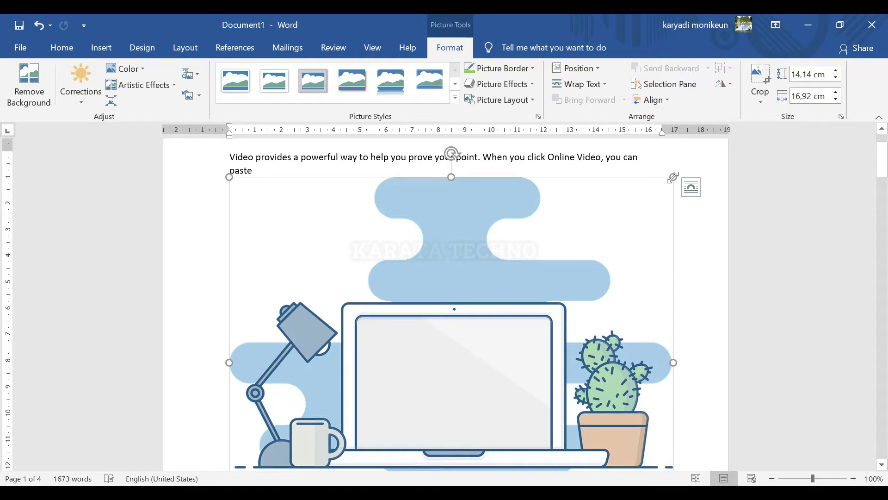
pyautogui.moveTo(673, 177); pyautogui.dragTo(226, 389)
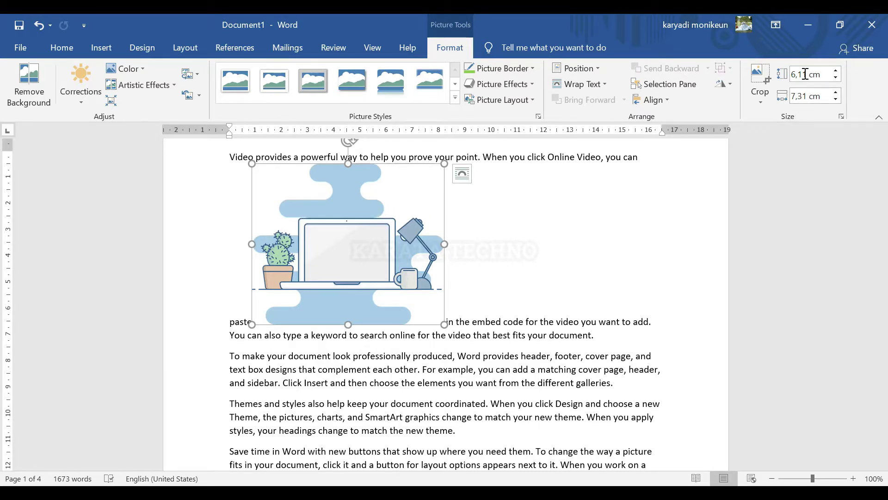
pyautogui.click(836, 71)
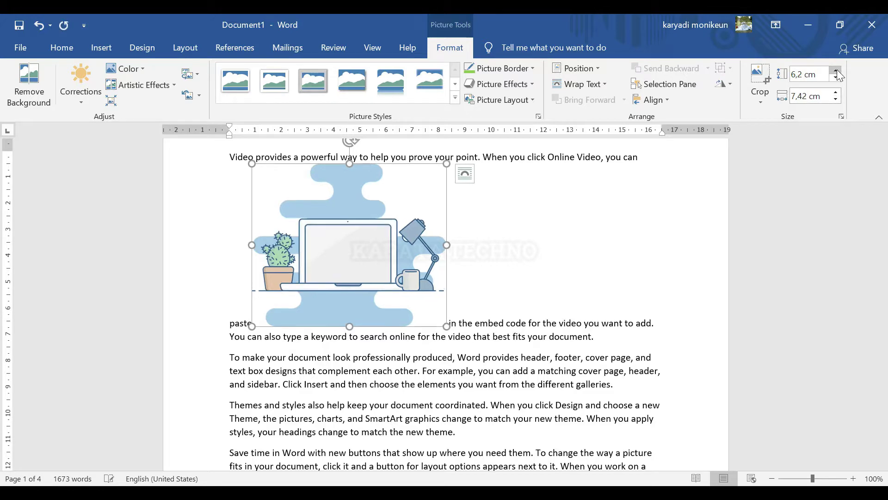
pyautogui.click(836, 78)
pyautogui.click(836, 99)
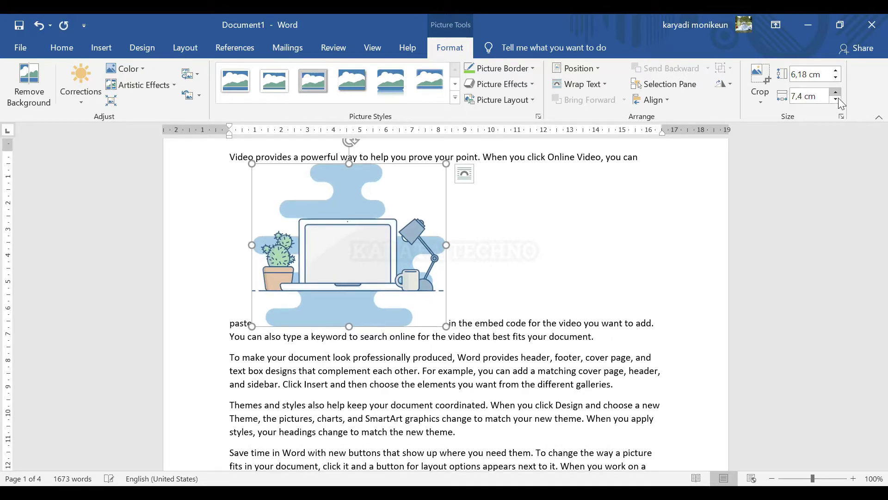
pyautogui.click(836, 100)
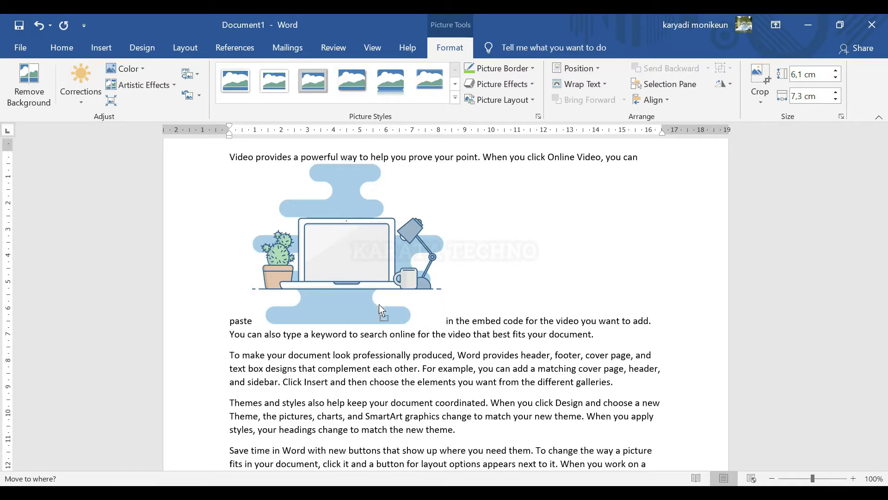
# Step: Move the inline picture to several places in the first paragraph's text, ending at the paragraph's very start
pyautogui.moveTo(349, 242); pyautogui.dragTo(362, 388)
pyautogui.moveTo(412, 319); pyautogui.dragTo(309, 165)
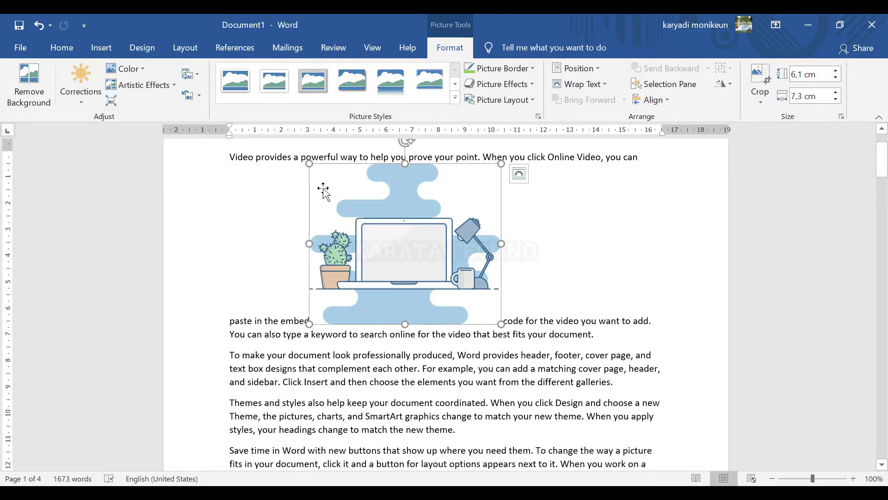
pyautogui.moveTo(376, 221); pyautogui.dragTo(373, 368)
pyautogui.moveTo(377, 204); pyautogui.dragTo(346, 170)
pyautogui.moveTo(407, 296); pyautogui.dragTo(412, 368)
pyautogui.moveTo(472, 291); pyautogui.dragTo(362, 251)
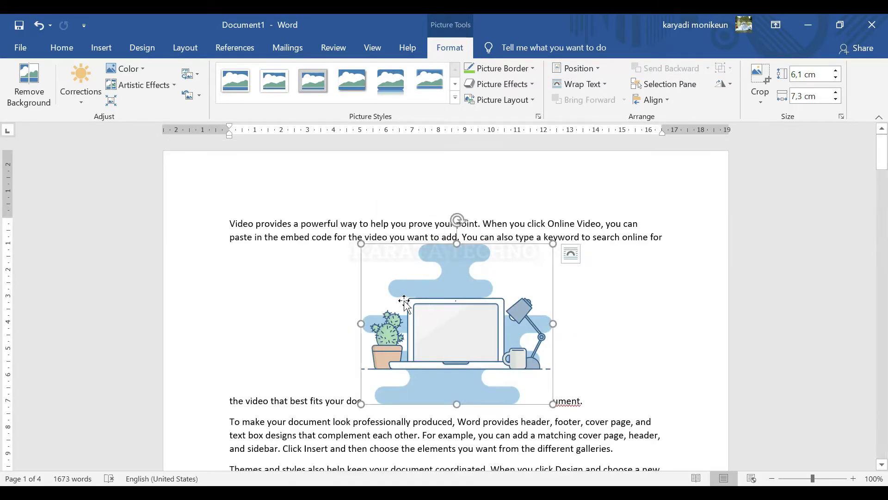
pyautogui.moveTo(405, 303); pyautogui.dragTo(232, 230)
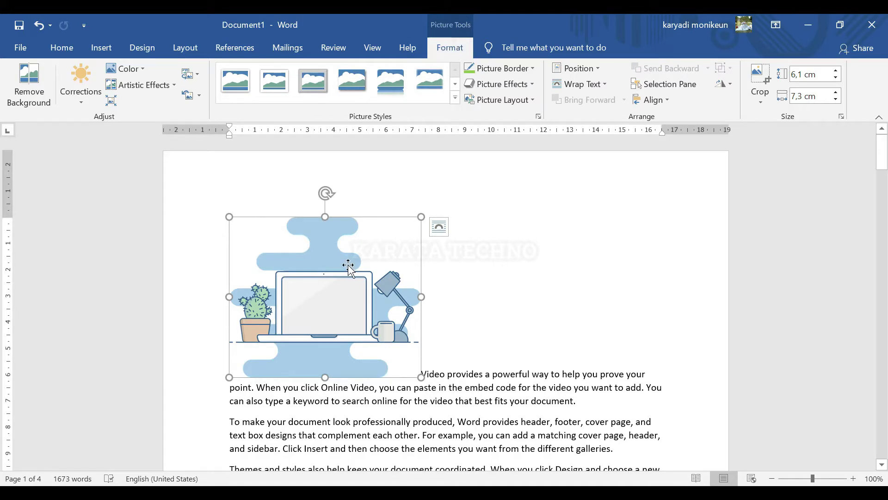
# Step: Set the laptop picture's text wrapping to Square so the paragraphs flow beside it
pyautogui.click(558, 265)
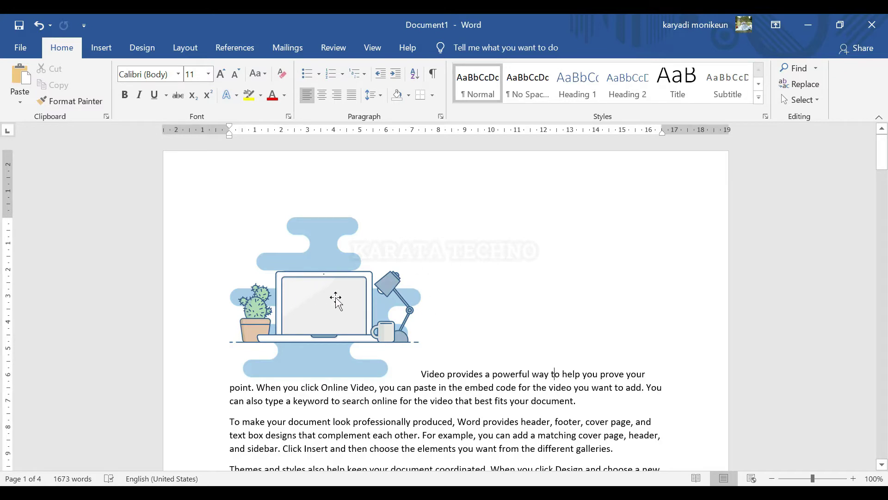
pyautogui.click(330, 289)
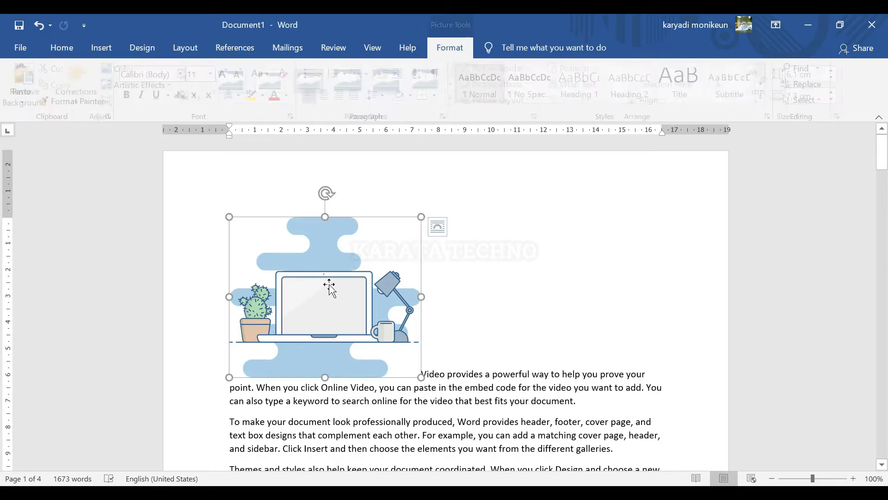
pyautogui.click(449, 300)
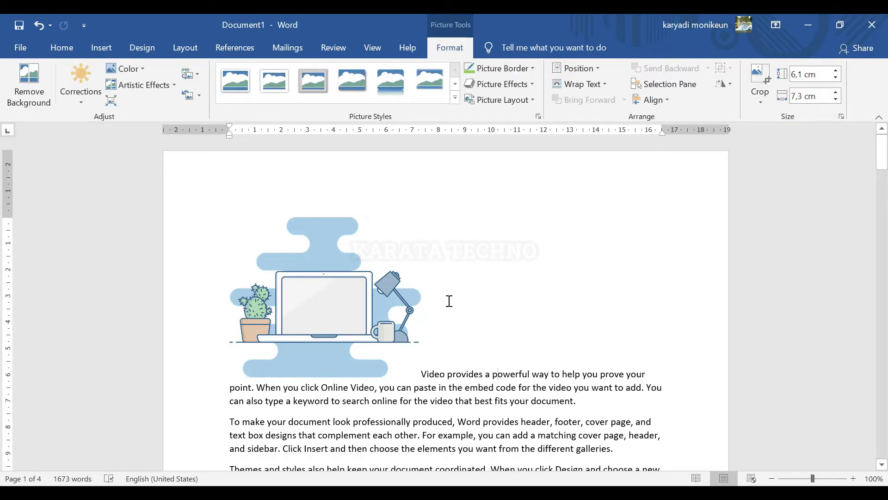
pyautogui.click(341, 291)
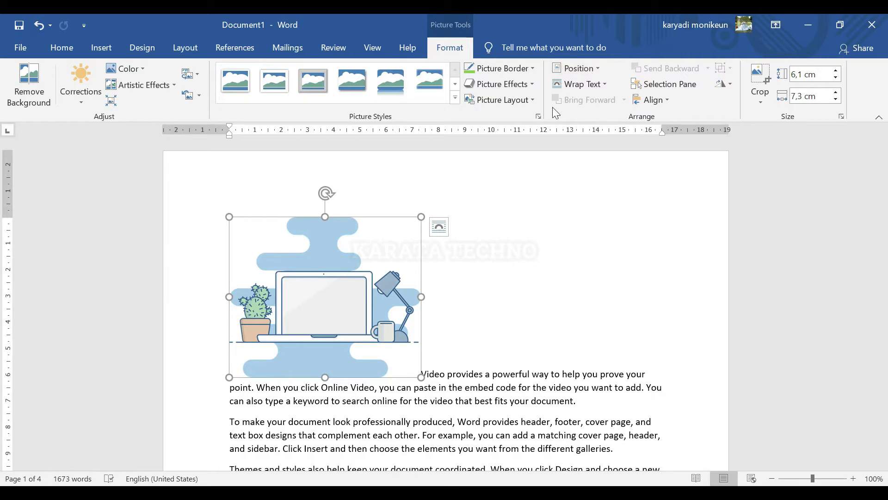
pyautogui.click(605, 84)
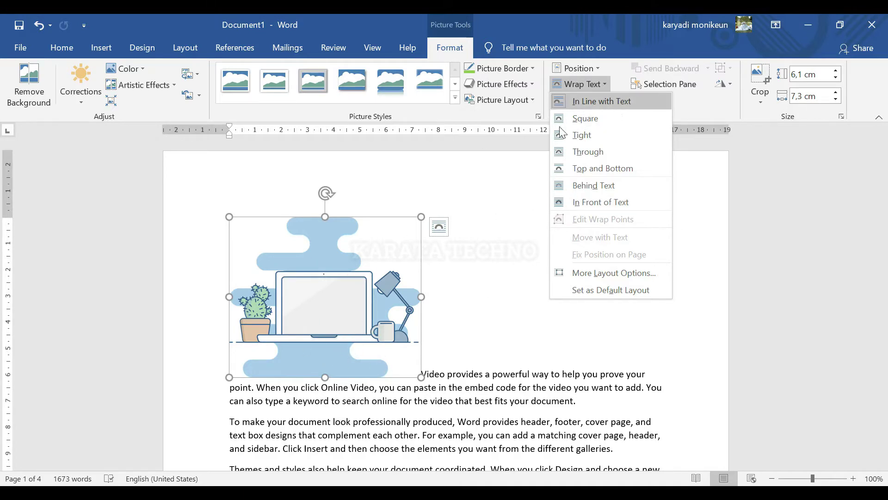
pyautogui.click(607, 117)
pyautogui.click(446, 312)
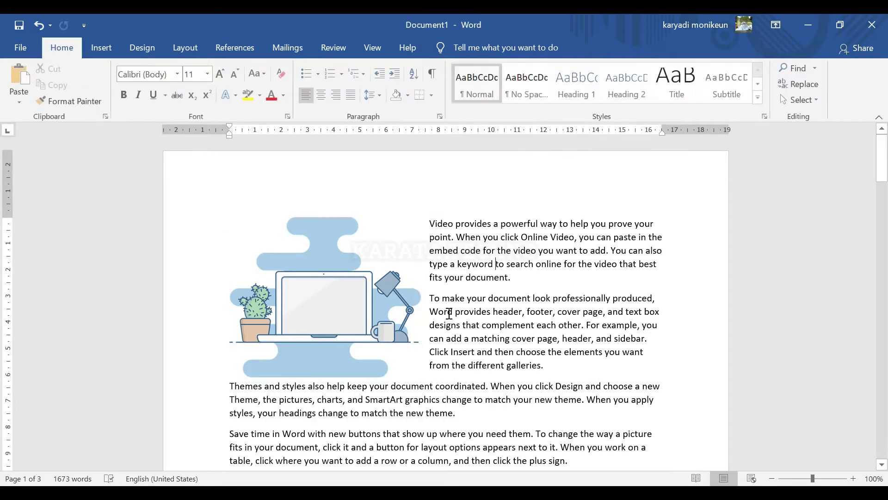
# Step: Move the square-wrapped picture freely over the page and place it slightly below the first line's top
pyautogui.moveTo(389, 252); pyautogui.dragTo(314, 238)
pyautogui.scroll(-2, 442, 318)
pyautogui.scroll(2, 313, 238)
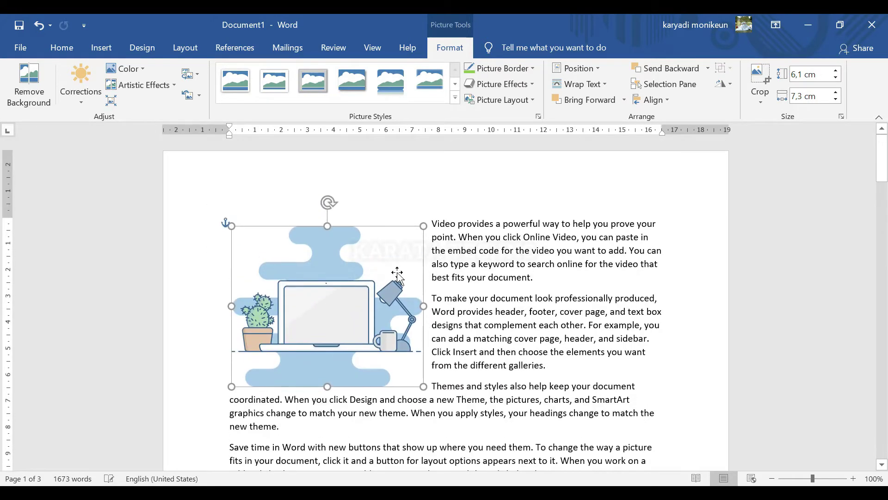
pyautogui.moveTo(379, 277)
pyautogui.mouseDown()
pyautogui.moveTo(369, 268)
pyautogui.moveTo(378, 279)
pyautogui.mouseUp()
# Step: Set the picture's wrapping back to In Line with Text and move it after the paragraph's first word, "Video"
pyautogui.click(580, 84)
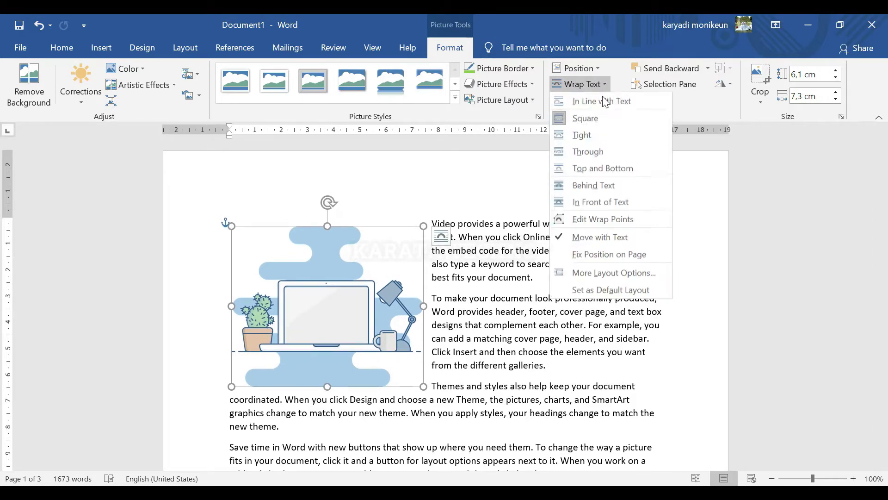
pyautogui.click(592, 101)
pyautogui.moveTo(373, 307); pyautogui.dragTo(458, 383)
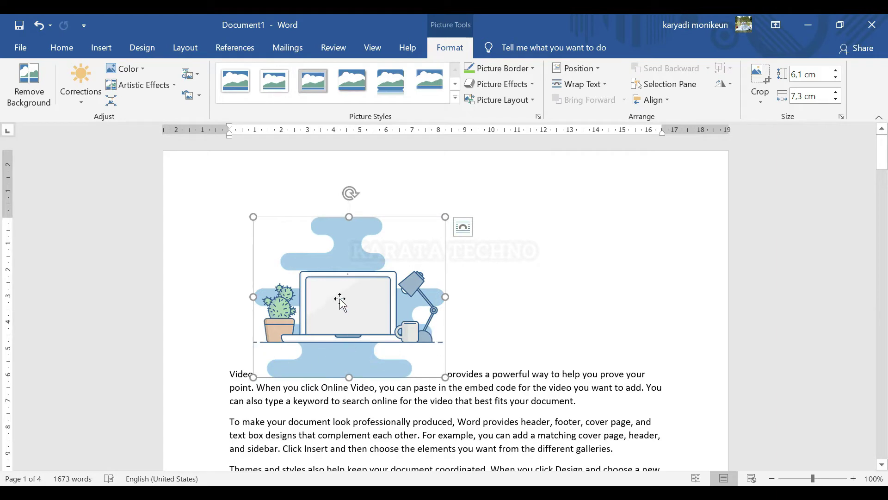
pyautogui.moveTo(378, 318); pyautogui.dragTo(403, 349)
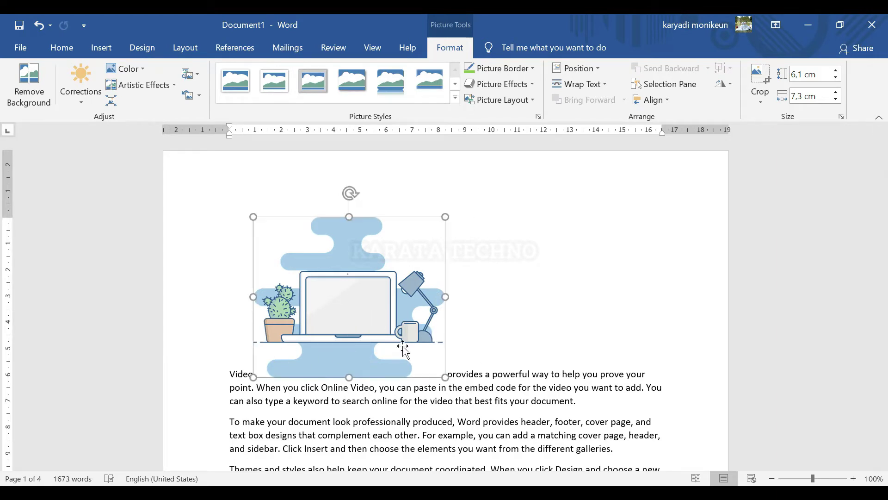
# Step: Undo the last inline move of the picture and apply Square text wrapping to it again
pyautogui.hotkey('ctrl', 'z')
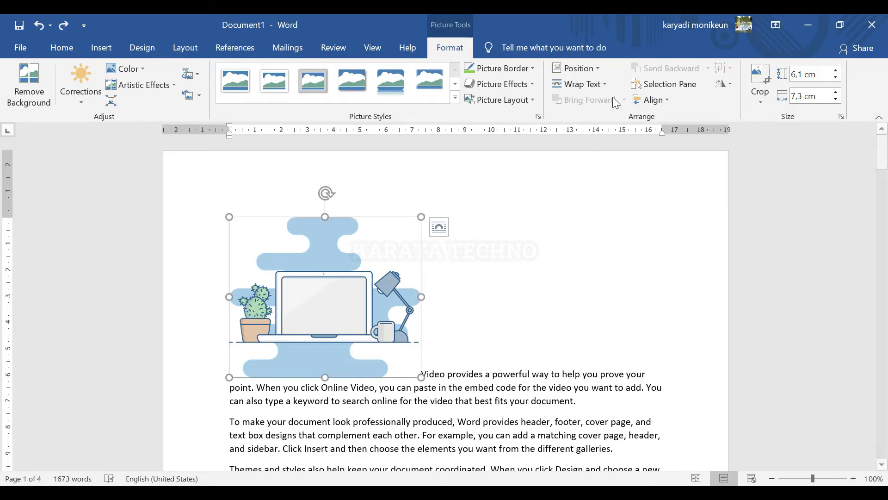
pyautogui.click(607, 84)
pyautogui.click(593, 117)
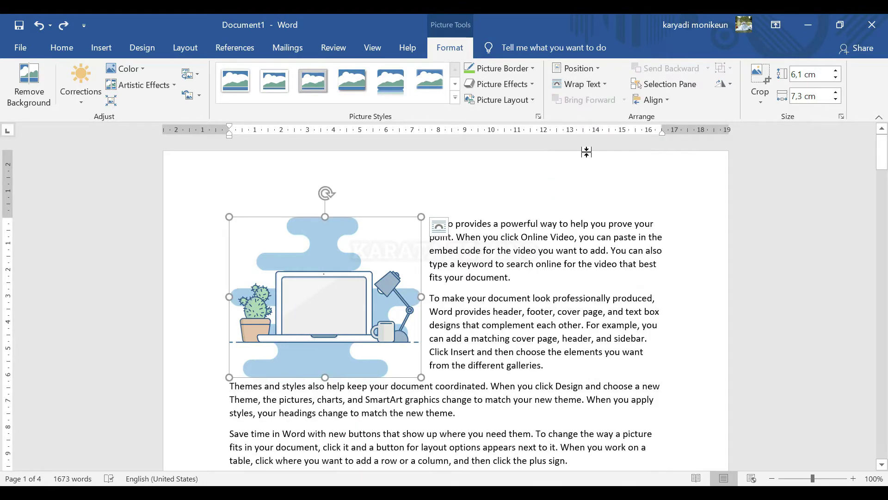
# Step: Move the laptop picture down into the middle of the text and apply Tight text wrapping to it
pyautogui.moveTo(364, 288); pyautogui.dragTo(436, 280)
pyautogui.click(580, 84)
pyautogui.click(590, 135)
pyautogui.click(580, 84)
pyautogui.click(578, 138)
pyautogui.hotkey('ctrl', 'z')
# Step: Switch the picture's text wrapping to Square for comparison and set it back to Tight
pyautogui.click(580, 83)
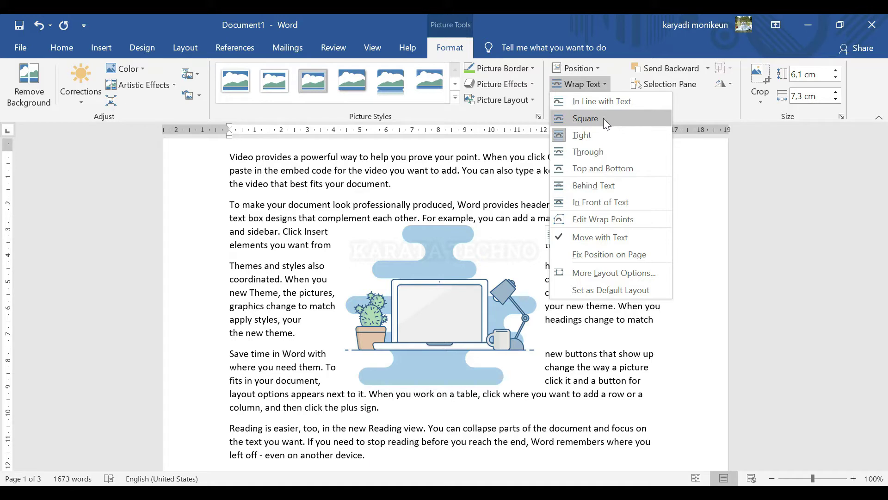
pyautogui.click(603, 118)
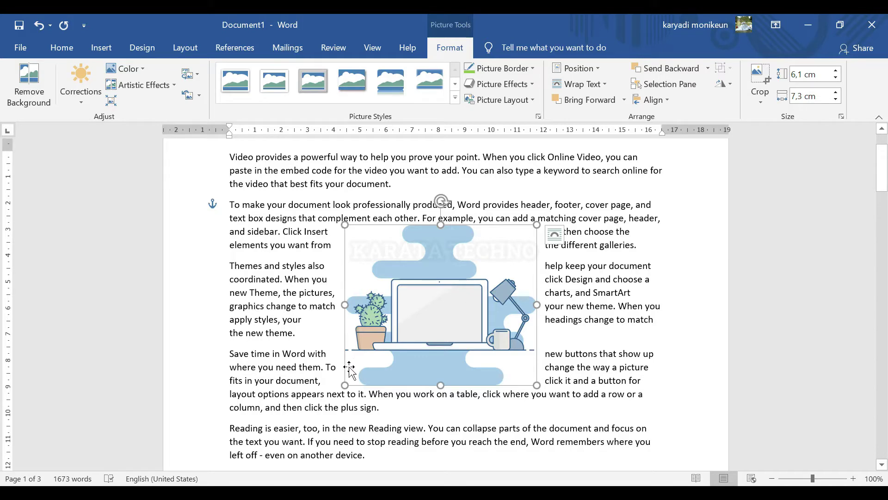
pyautogui.click(580, 84)
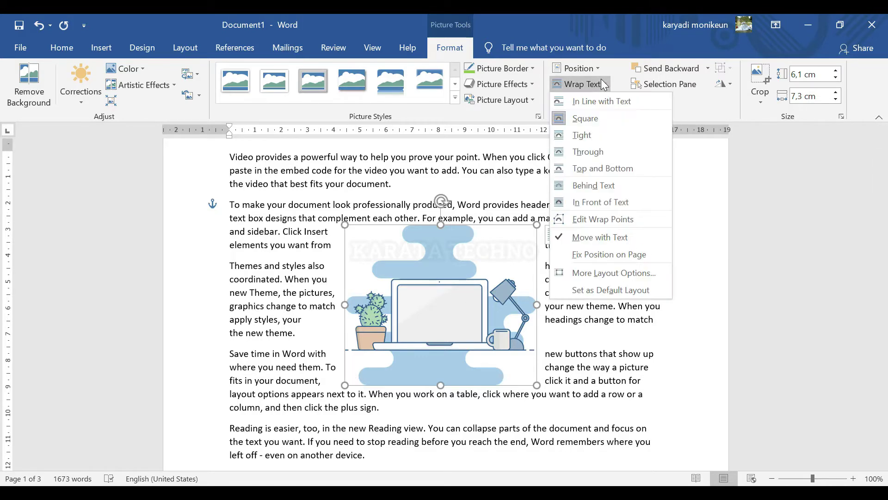
pyautogui.click(587, 135)
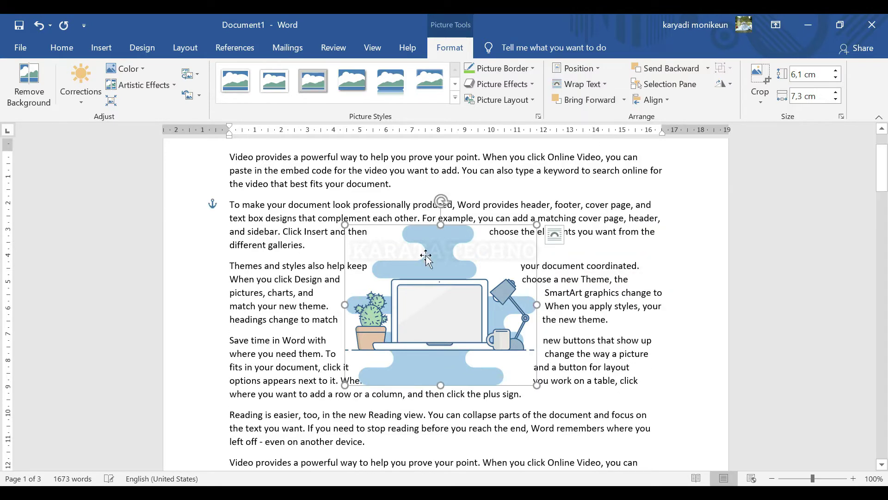
# Step: Compare how the text follows the tight-wrapped picture's outline and nudge the picture slightly up and sideways
pyautogui.click(338, 231)
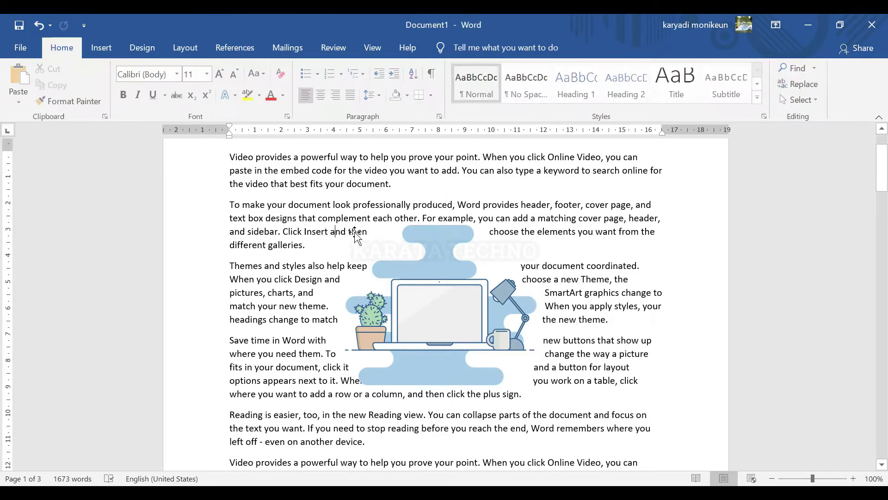
pyautogui.click(347, 234)
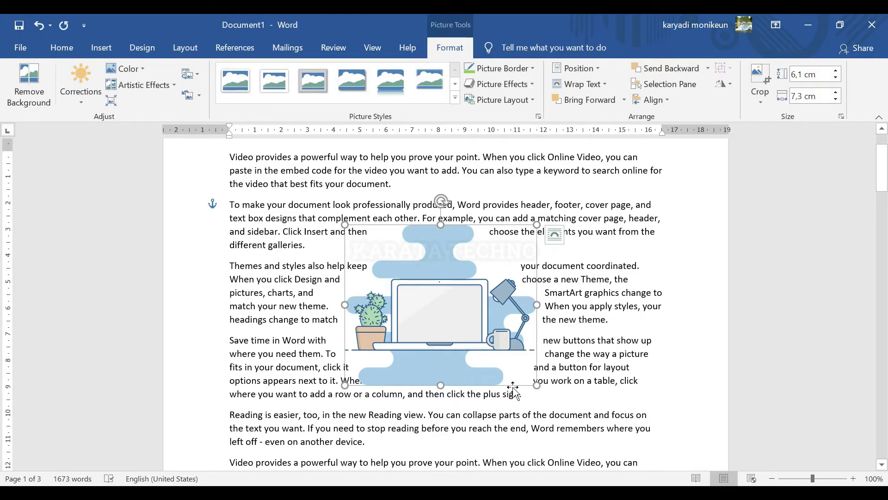
pyautogui.moveTo(423, 331)
pyautogui.mouseDown()
pyautogui.moveTo(434, 328)
pyautogui.moveTo(431, 338)
pyautogui.moveTo(425, 326)
pyautogui.mouseUp()
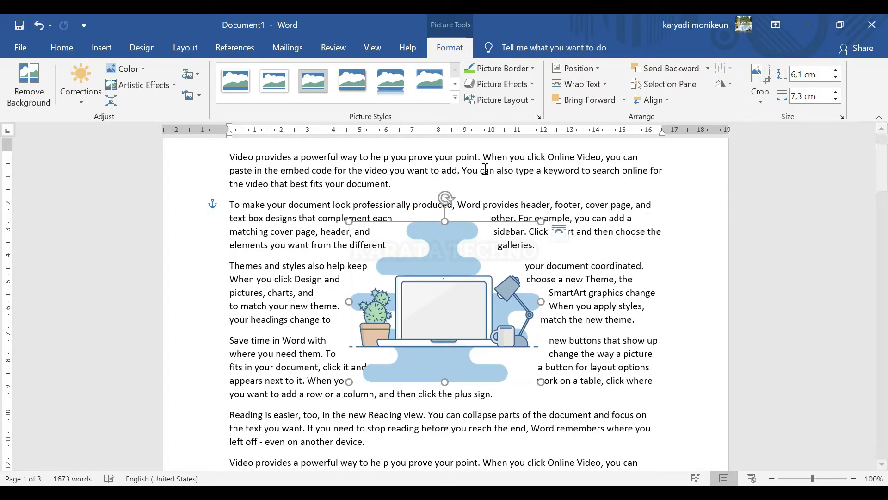
# Step: Edit the picture's wrap points, pulling several boundary points outward around its upper, middle and lower parts
pyautogui.click(602, 85)
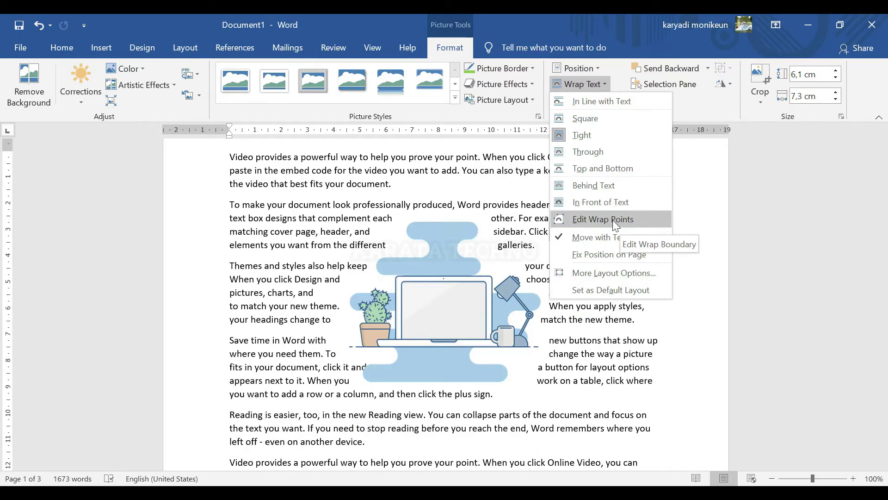
pyautogui.click(613, 220)
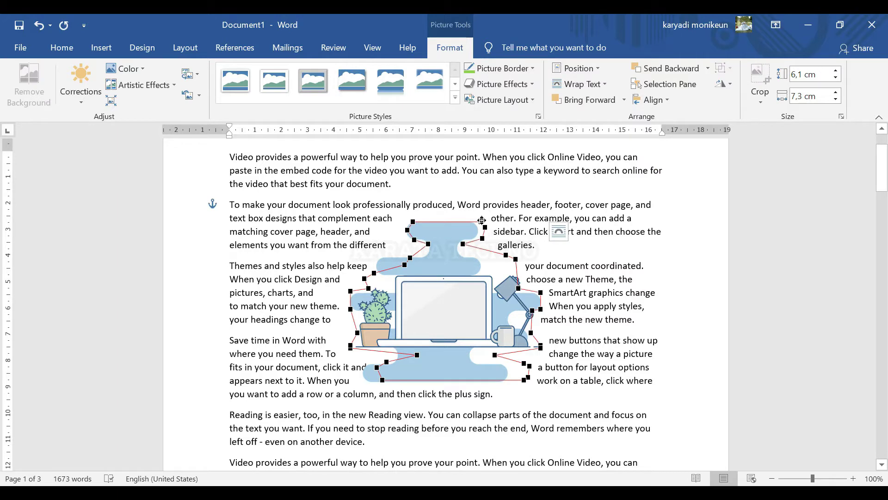
pyautogui.moveTo(480, 219); pyautogui.dragTo(515, 220)
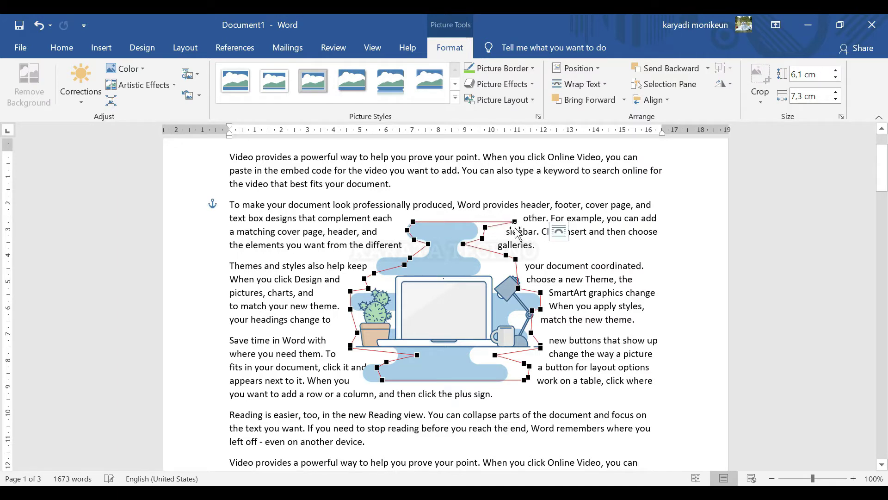
pyautogui.moveTo(413, 223); pyautogui.dragTo(371, 216)
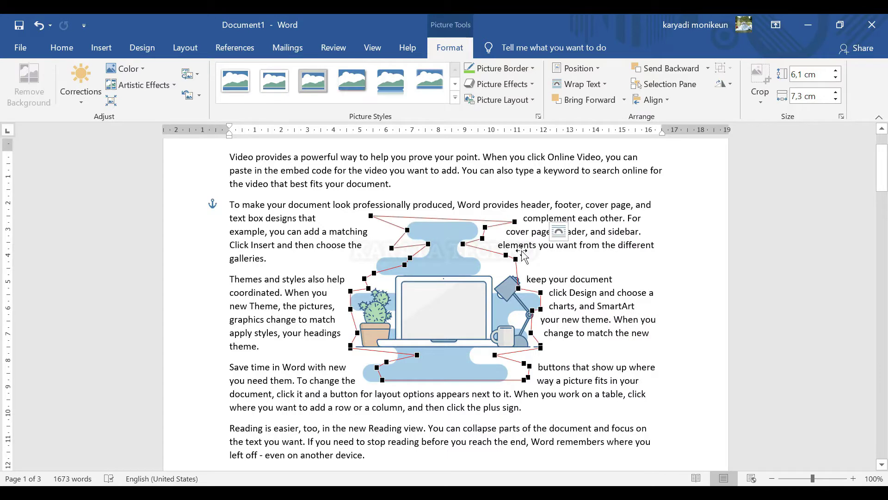
pyautogui.moveTo(516, 258); pyautogui.dragTo(537, 278)
pyautogui.moveTo(352, 292); pyautogui.dragTo(317, 289)
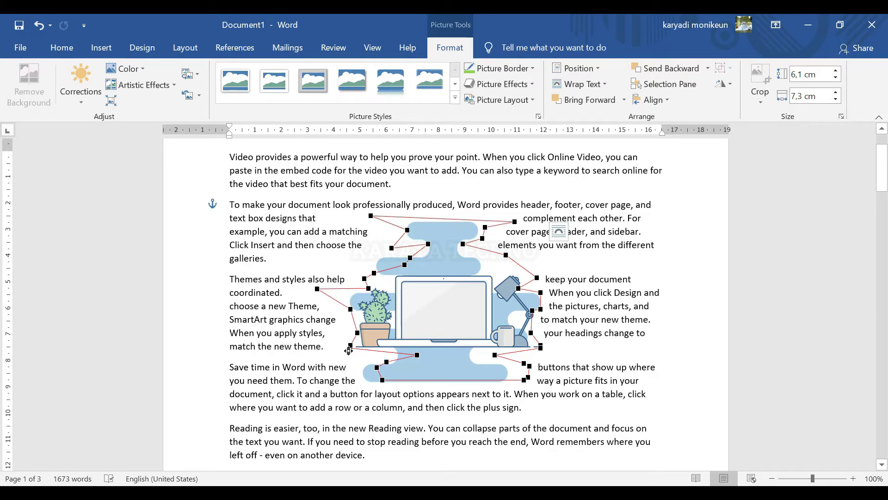
pyautogui.moveTo(349, 351); pyautogui.dragTo(318, 372)
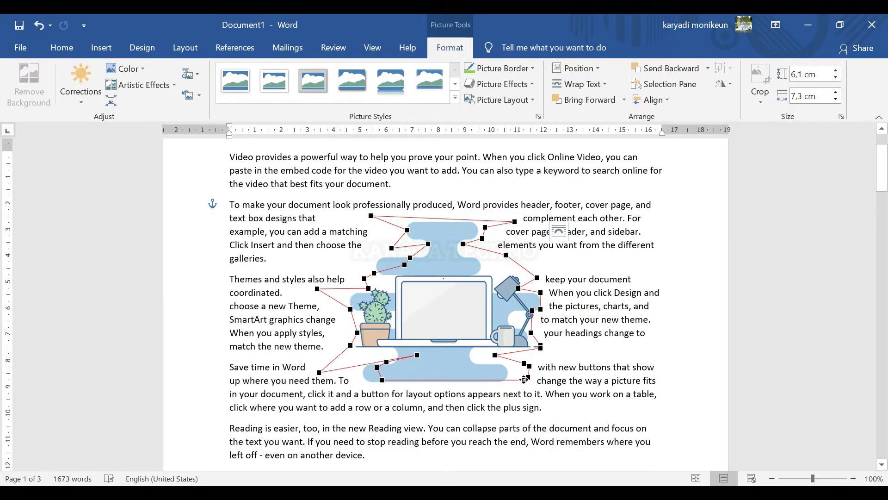
pyautogui.moveTo(524, 379); pyautogui.dragTo(536, 407)
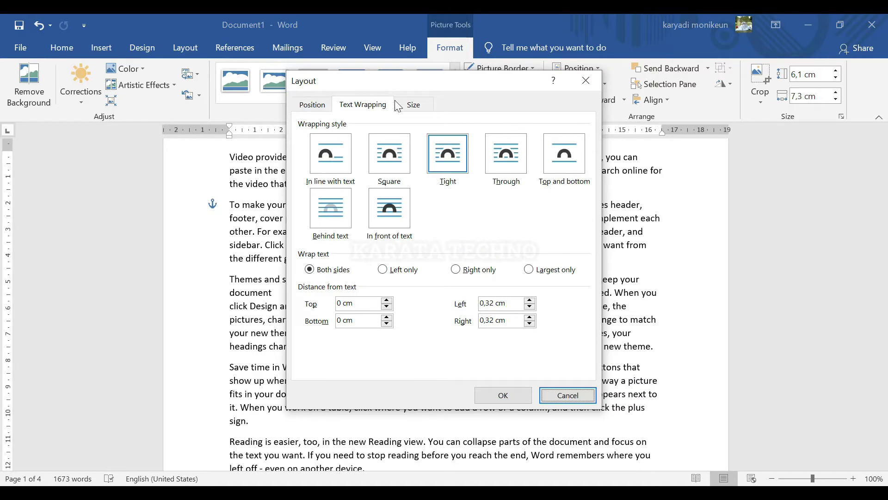
# Step: Examine the picture's advanced options for wrapping sides and size in the Layout dialog, and close it without applying changes
pyautogui.moveTo(434, 81); pyautogui.dragTo(600, 93)
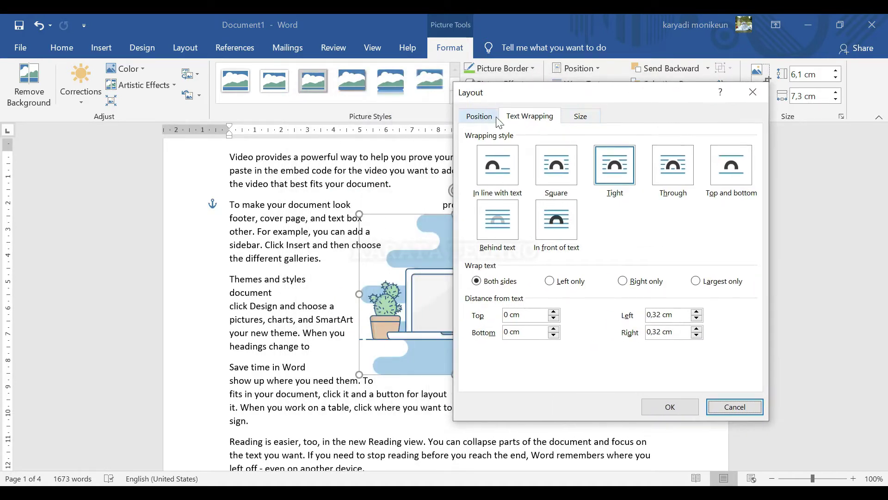
pyautogui.click(551, 282)
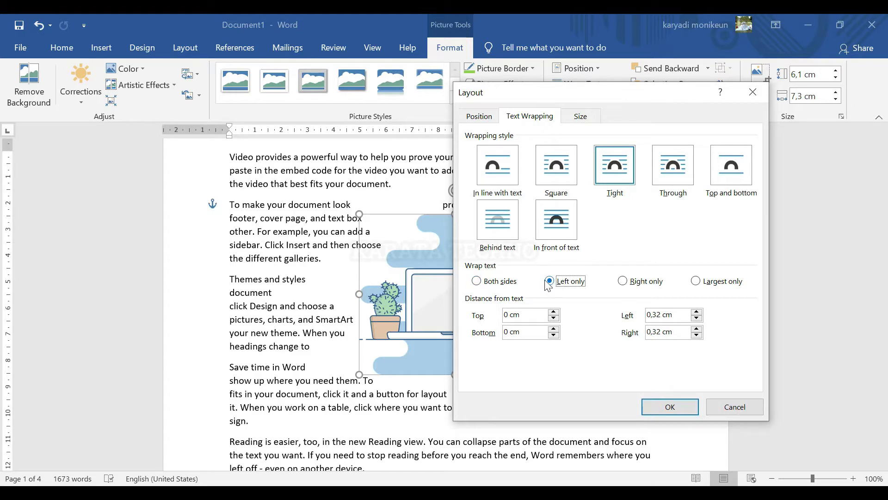
pyautogui.click(631, 284)
pyautogui.click(580, 116)
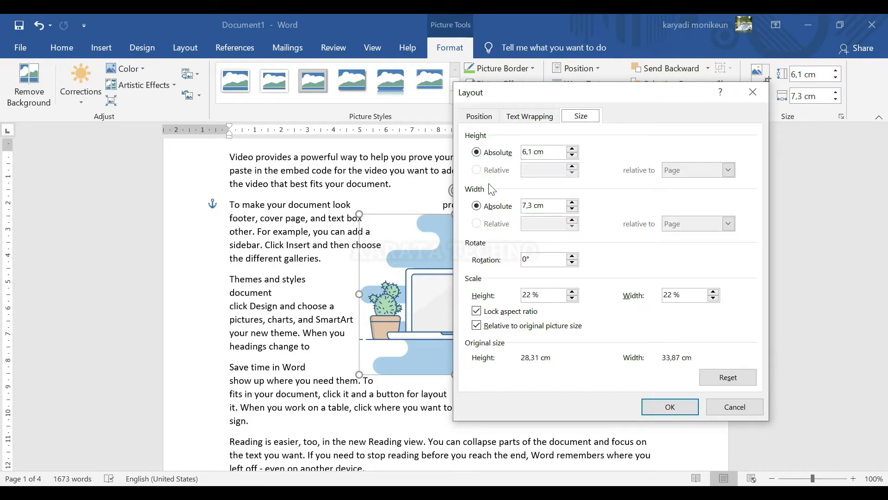
pyautogui.click(752, 92)
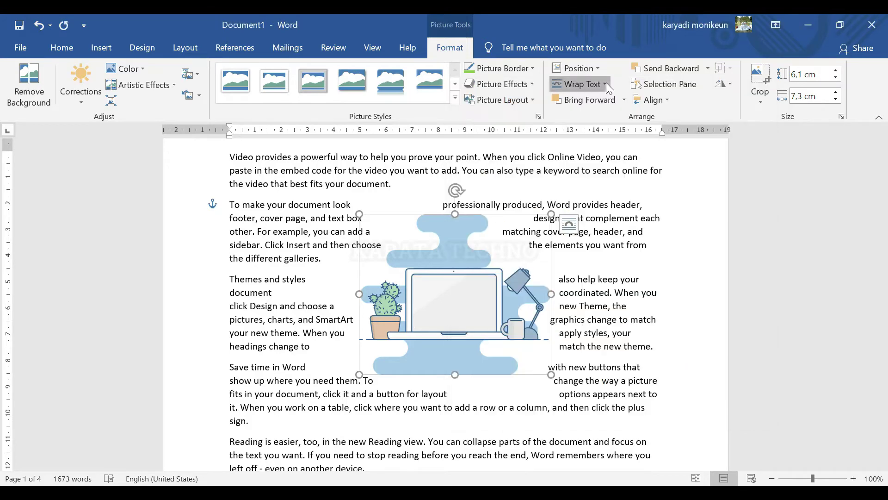
# Step: Shift the picture slightly upward and place it in the middle centre of the page with square text wrapping
pyautogui.moveTo(467, 250); pyautogui.dragTo(460, 236)
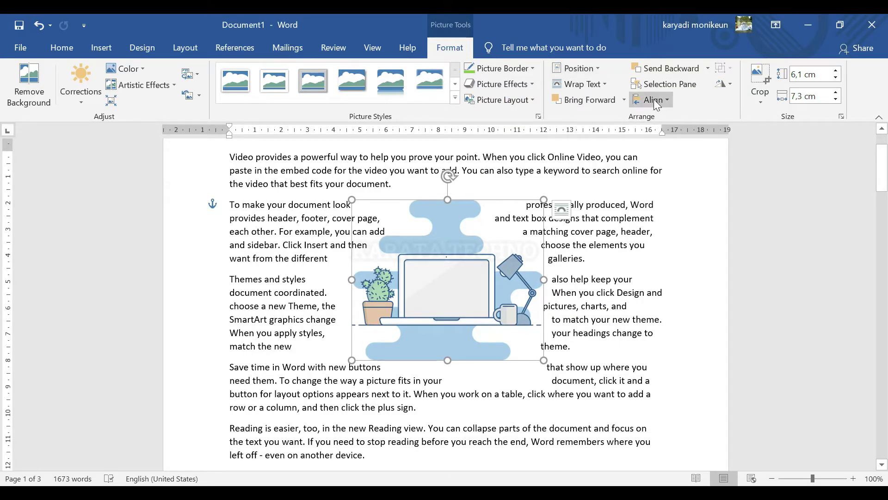
pyautogui.click(598, 68)
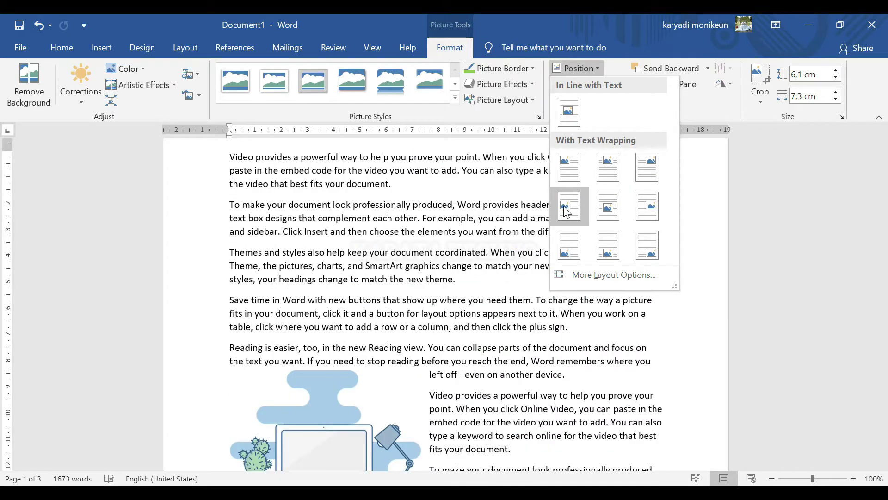
pyautogui.click(608, 210)
pyautogui.scroll(-3, 452, 296)
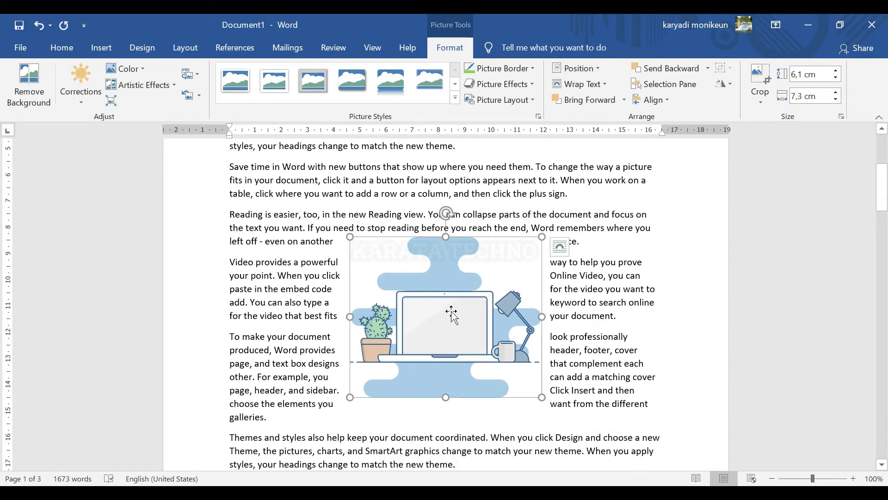
# Step: Move the picture freely up into the second paragraph and reset it to the middle centre position with square text wrapping
pyautogui.moveTo(452, 315); pyautogui.dragTo(392, 260)
pyautogui.scroll(2, 382, 290)
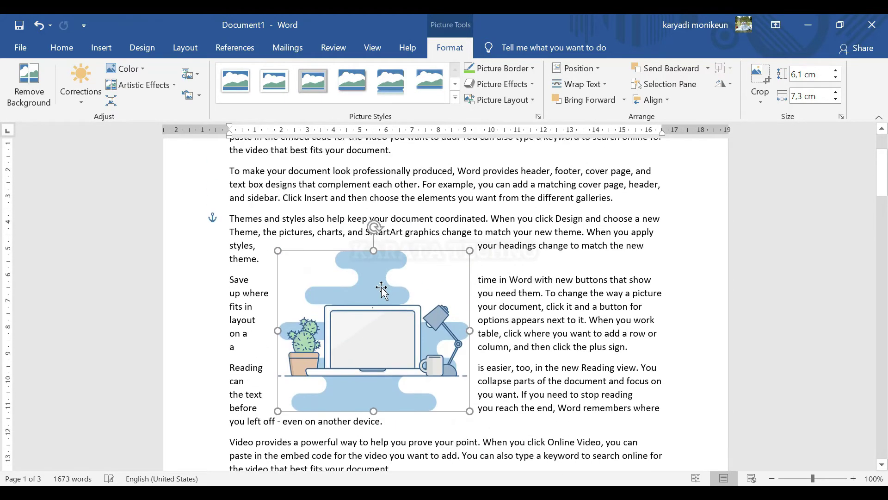
pyautogui.moveTo(382, 290); pyautogui.dragTo(380, 236)
pyautogui.click(594, 67)
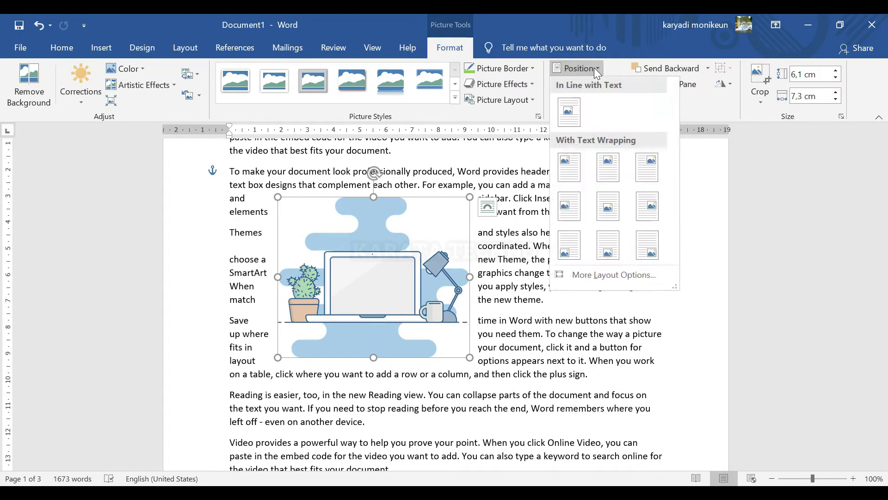
pyautogui.click(608, 245)
# Step: Check where the centred picture sits in relation to the text over the first page
pyautogui.scroll(-1, 519, 354)
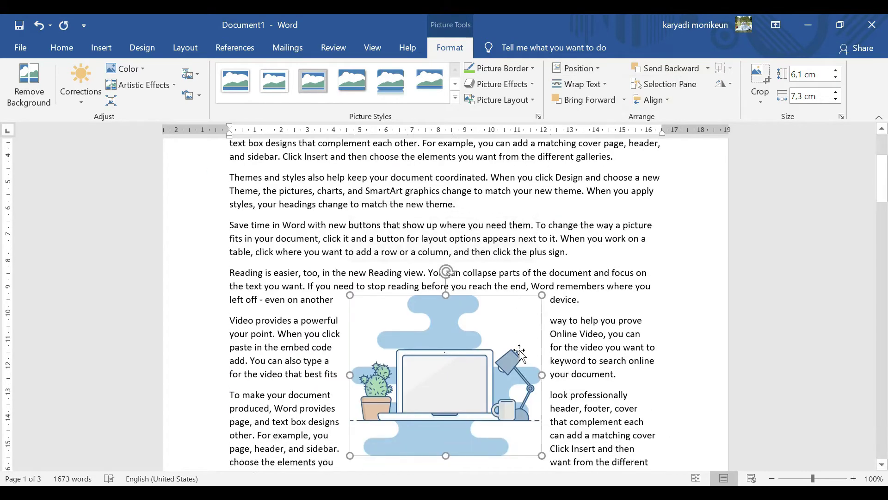
pyautogui.scroll(-2, 448, 287)
pyautogui.scroll(-2, 453, 298)
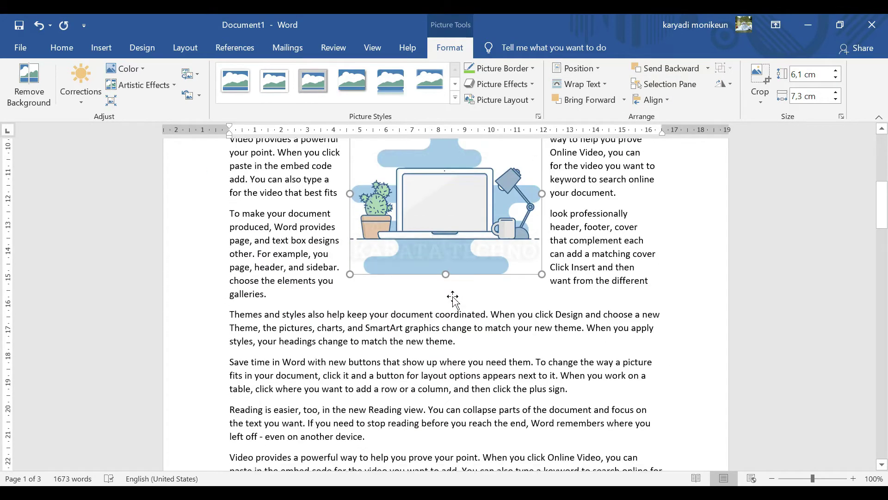
pyautogui.scroll(-3, 454, 297)
pyautogui.scroll(10, 456, 307)
pyautogui.scroll(-5, 458, 304)
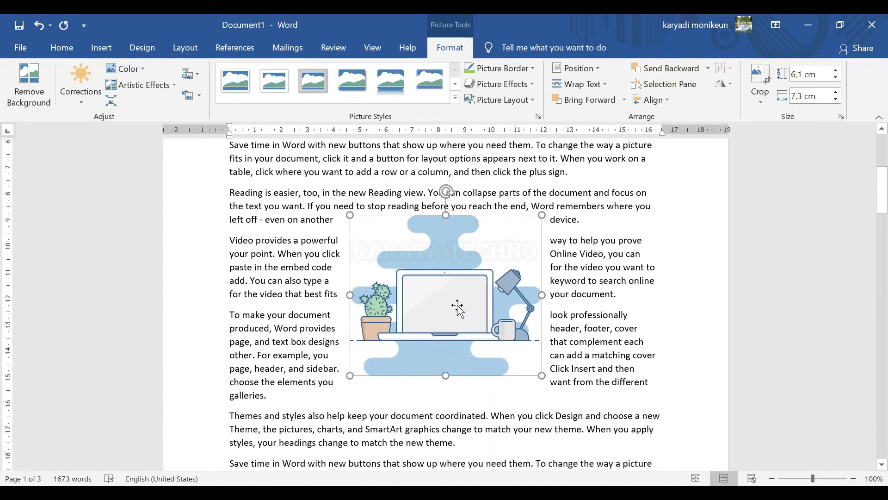
pyautogui.scroll(-2, 458, 301)
pyautogui.scroll(2, 465, 278)
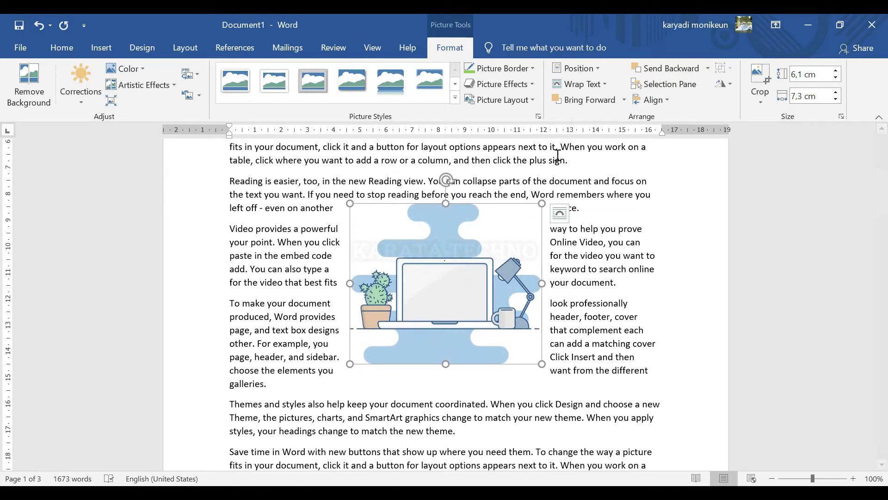
# Step: Position the picture at the page's top left with square text wrapping and give it a green theme-colour border
pyautogui.click(601, 68)
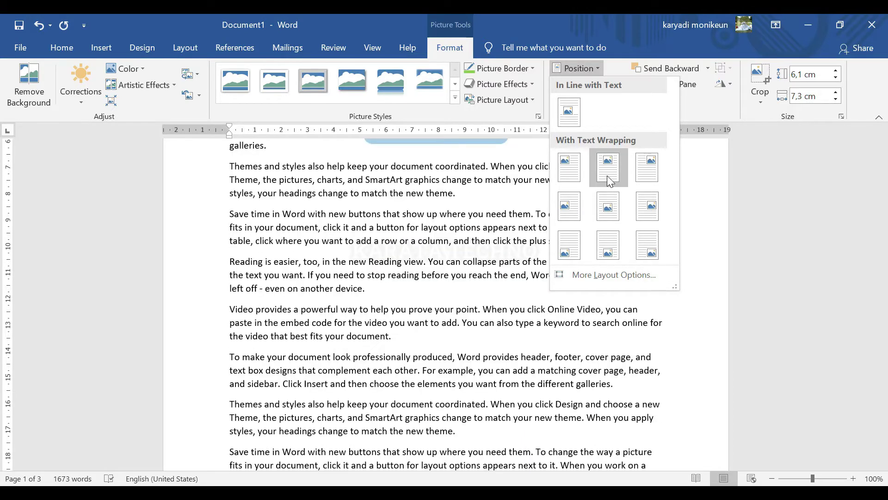
pyautogui.click(570, 171)
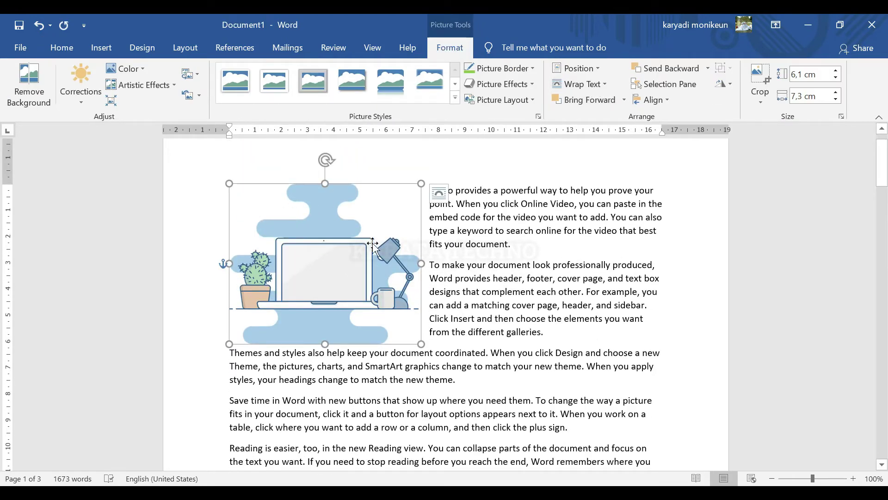
pyautogui.click(531, 68)
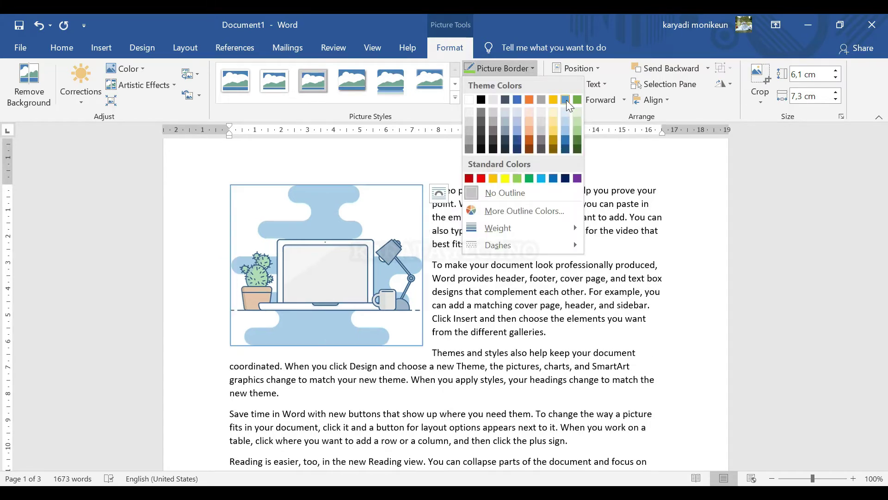
pyautogui.click(578, 99)
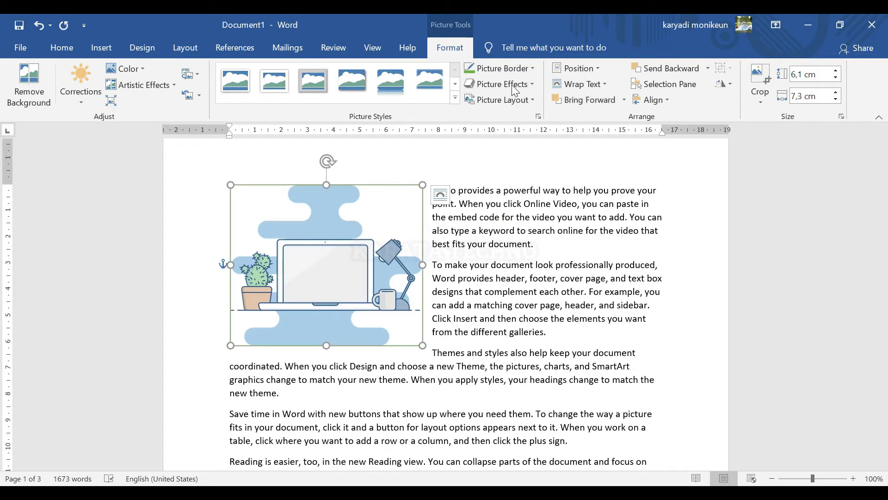
# Step: Set the picture border's weight to 2¼ pt and its dash style to Long Dash Dot
pyautogui.click(532, 70)
pyautogui.moveTo(507, 225)
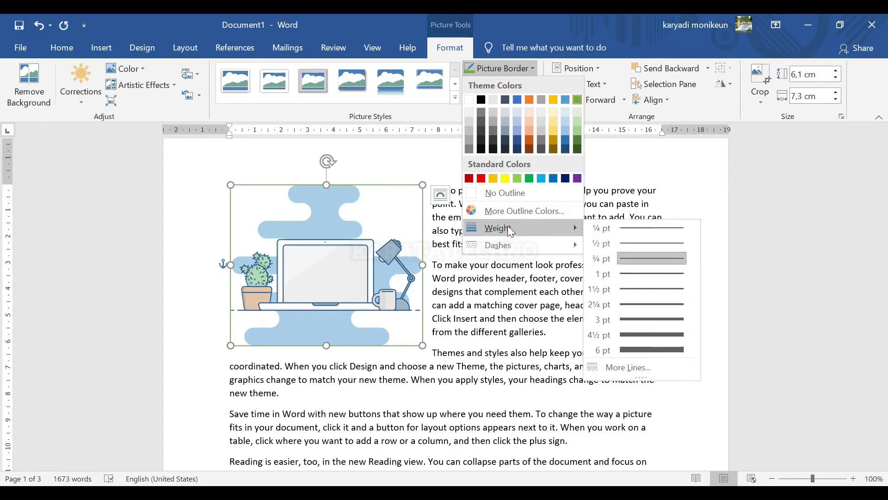
pyautogui.click(630, 304)
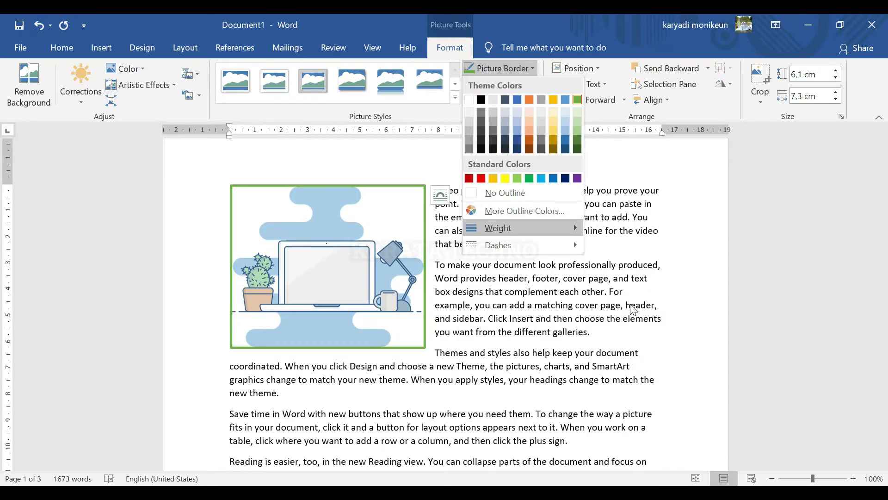
pyautogui.click(534, 69)
pyautogui.moveTo(531, 245)
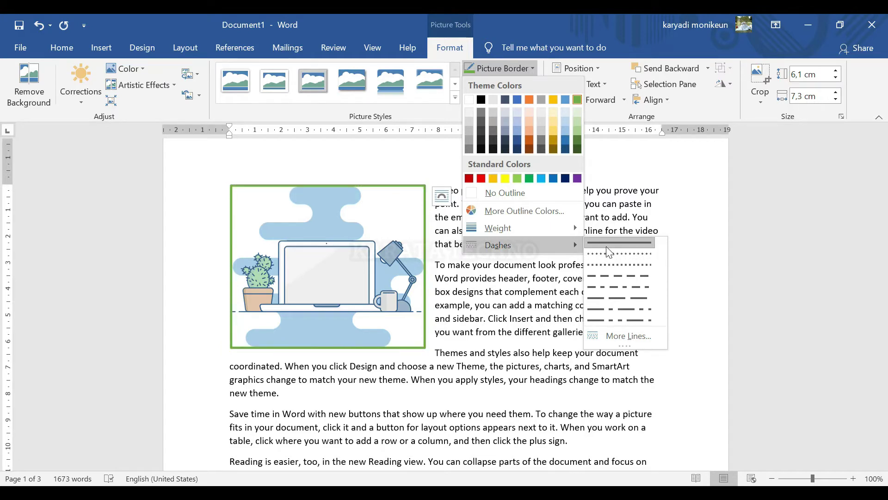
pyautogui.click(615, 309)
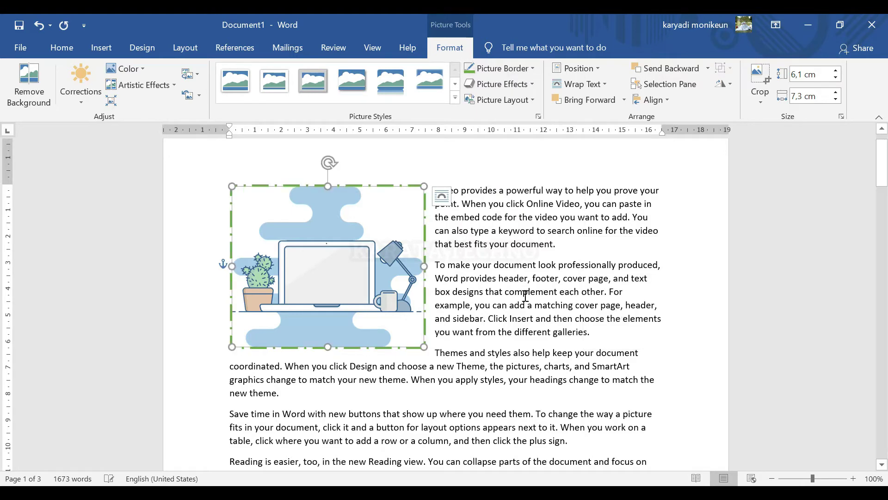
# Step: Apply the Inner shadow effect with the bottom-left offset to the picture
pyautogui.click(505, 292)
pyautogui.click(401, 290)
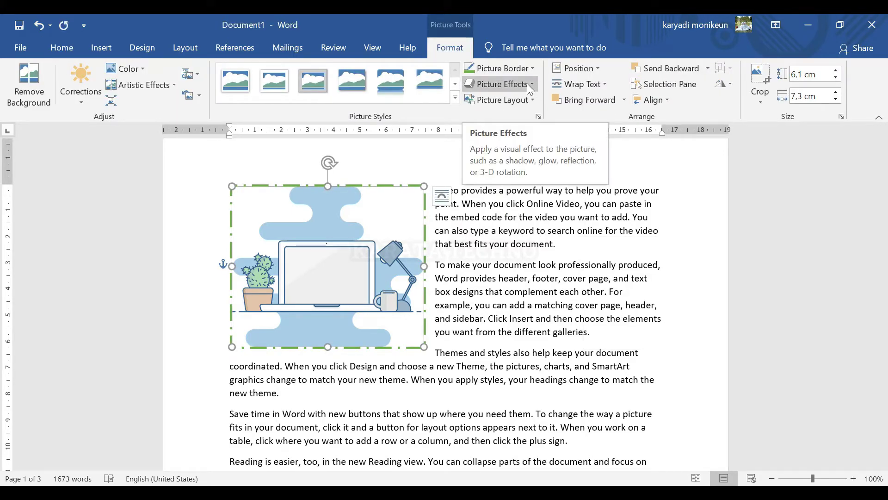
pyautogui.click(528, 84)
pyautogui.moveTo(517, 140)
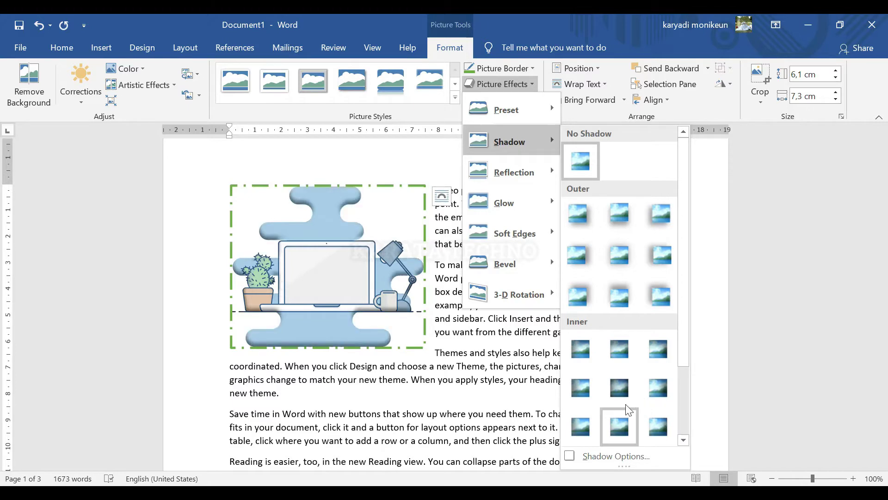
pyautogui.scroll(-2, 620, 416)
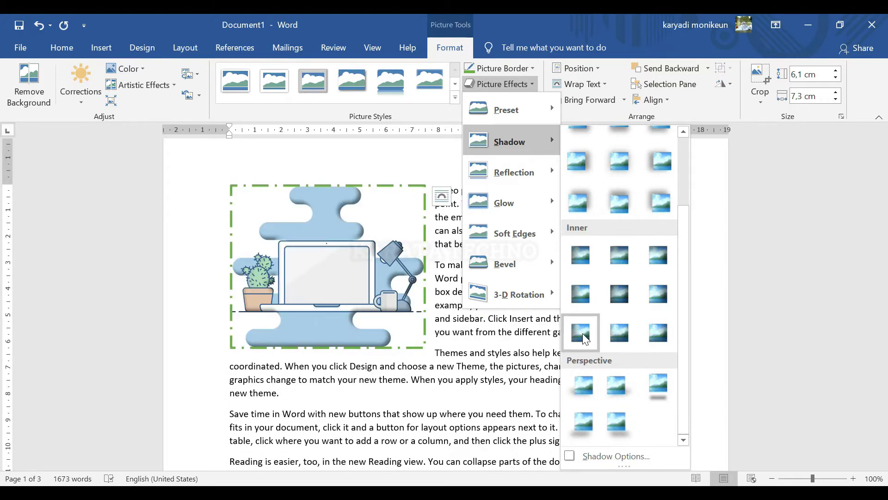
pyautogui.click(581, 333)
pyautogui.click(500, 285)
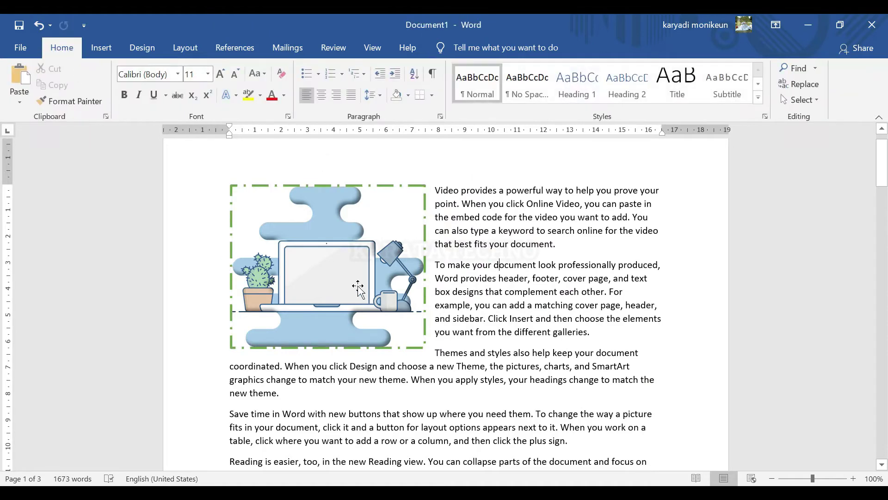
# Step: Try recolouring the picture with the dark gold variation
pyautogui.click(357, 287)
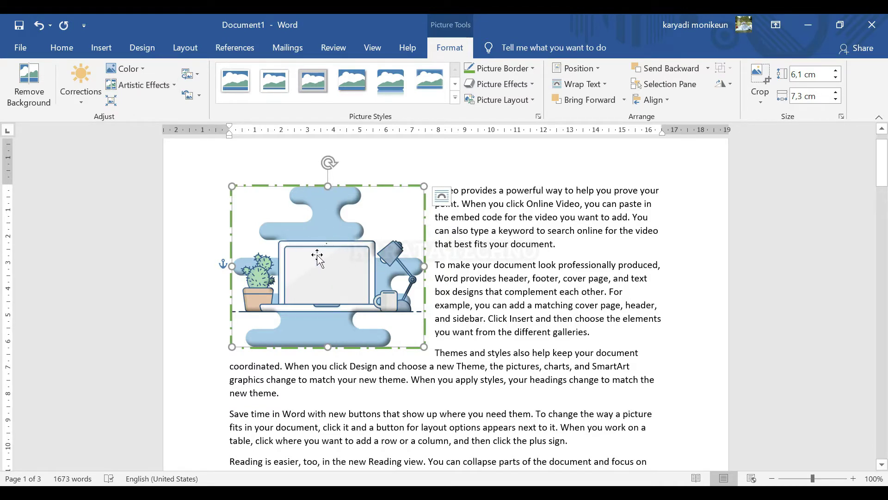
pyautogui.click(144, 71)
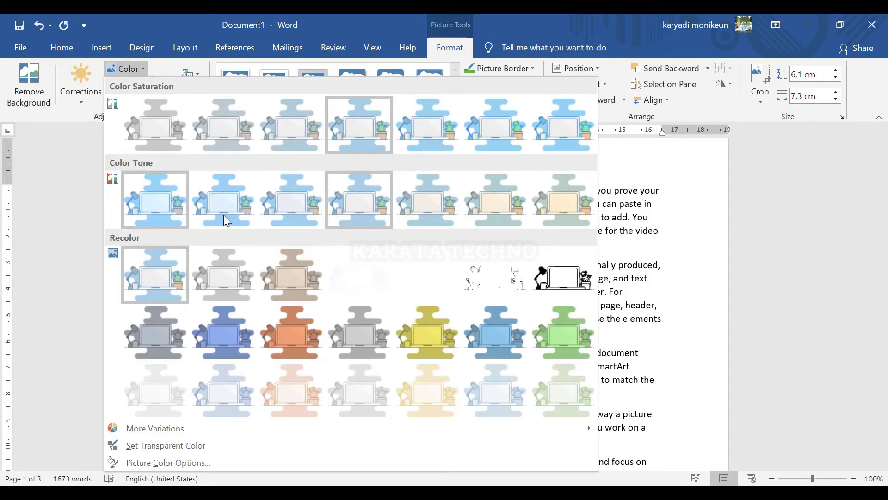
pyautogui.click(709, 321)
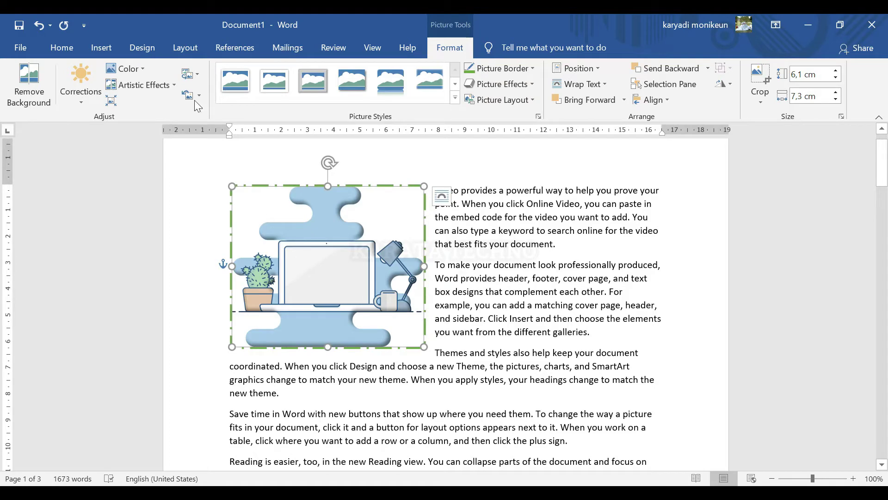
pyautogui.click(143, 70)
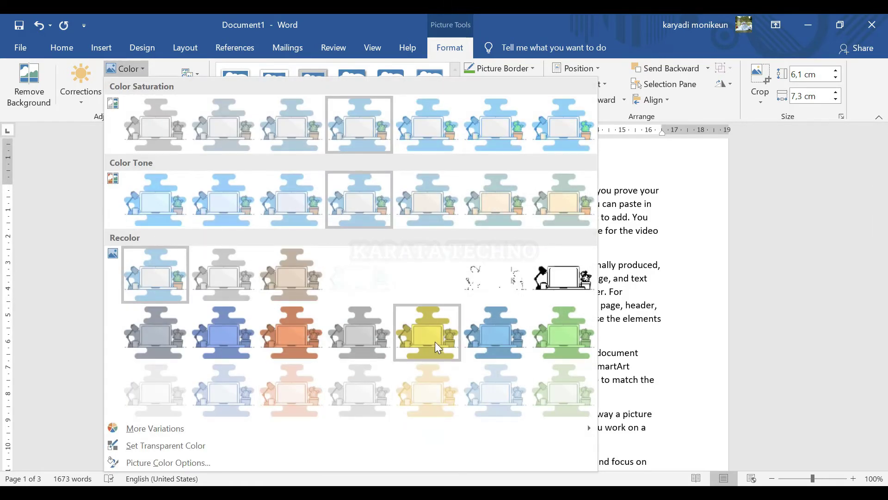
pyautogui.click(429, 336)
pyautogui.press('Escape')
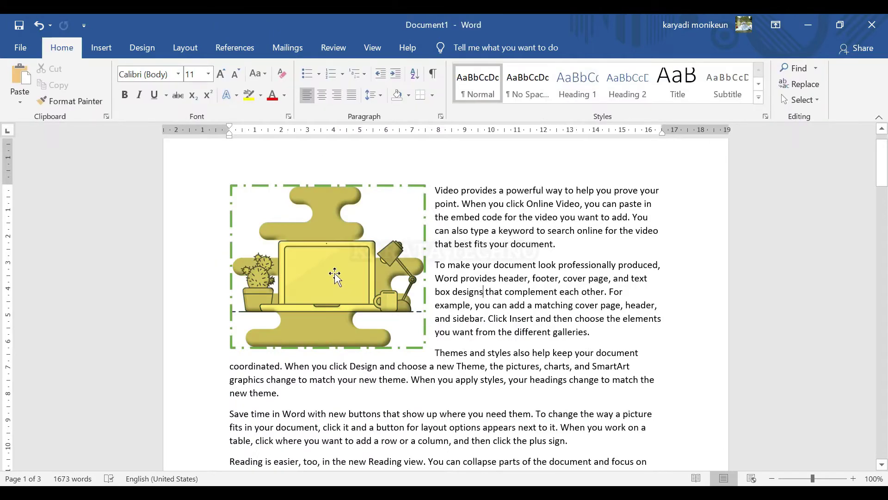
# Step: Recolour the picture with the dark green variation, replacing it with the dark blue one
pyautogui.click(335, 277)
pyautogui.click(134, 69)
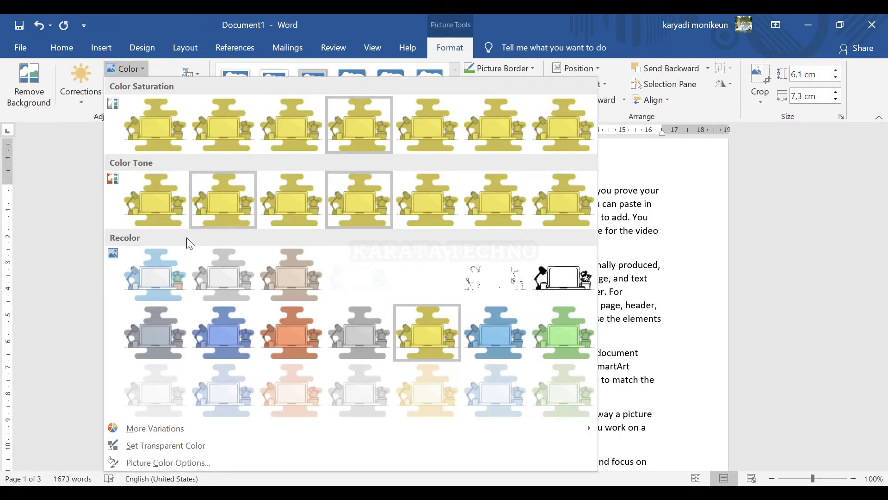
pyautogui.click(570, 327)
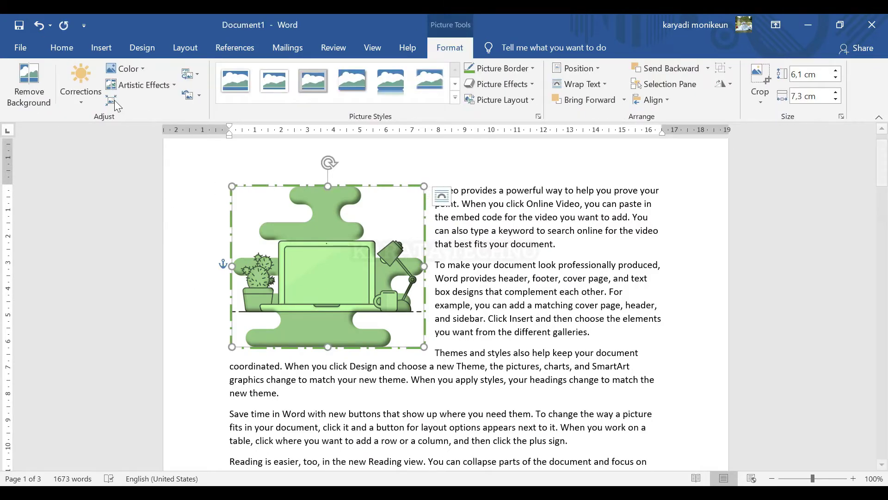
pyautogui.click(124, 68)
pyautogui.click(252, 334)
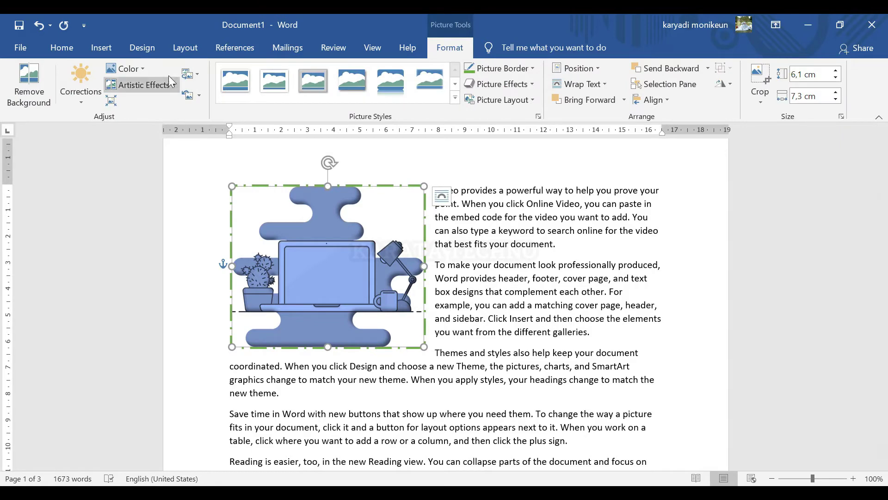
# Step: Try setting the laptop screen's colour as transparent in the picture and undo the last change
pyautogui.click(133, 72)
pyautogui.click(133, 72)
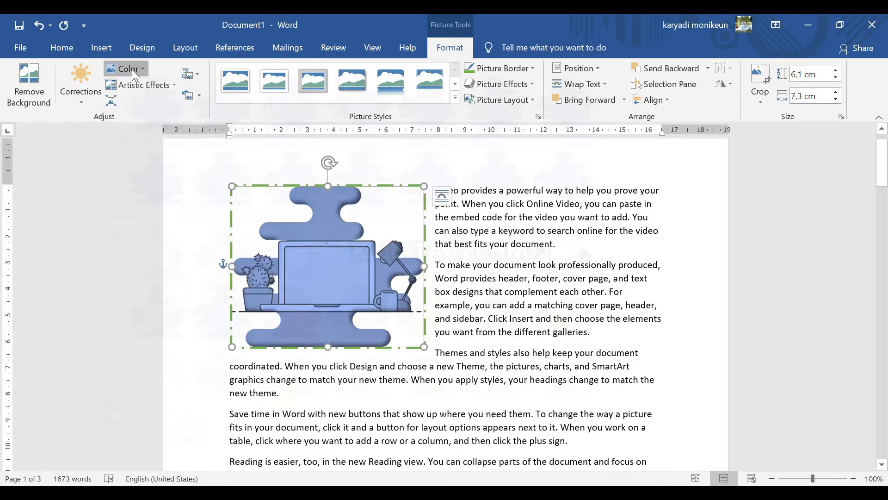
pyautogui.click(132, 71)
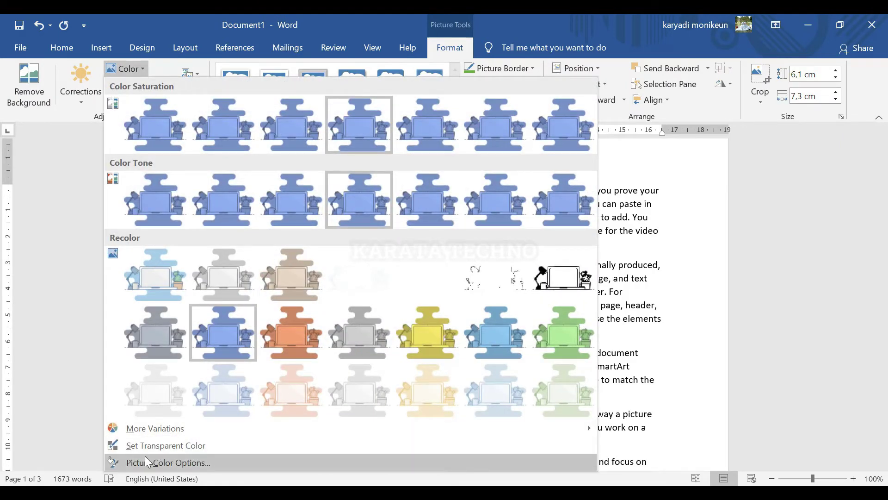
pyautogui.click(178, 448)
pyautogui.click(312, 270)
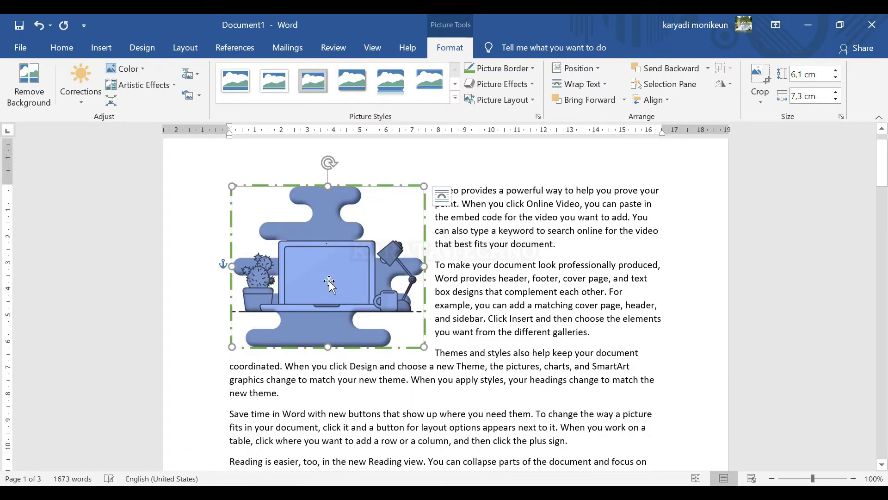
pyautogui.hotkey('ctrl', 'z')
# Step: Set the blue of the laptop screen as the picture's transparent colour
pyautogui.click(138, 68)
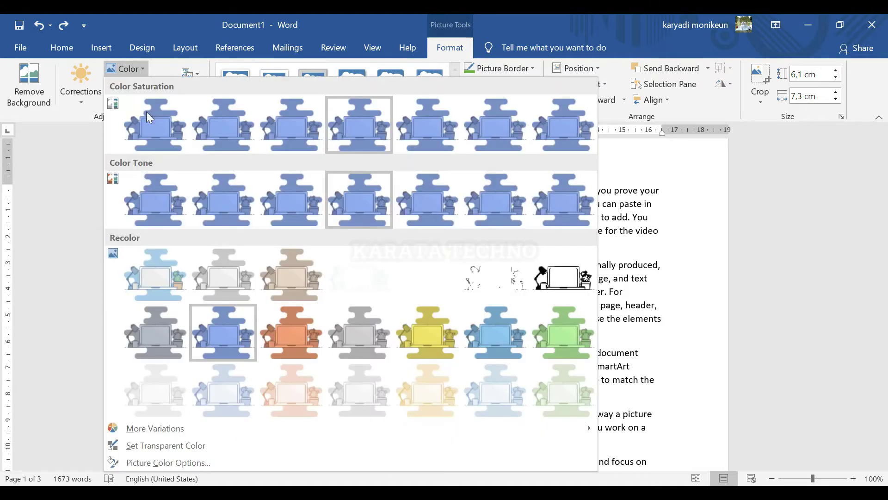
pyautogui.click(162, 445)
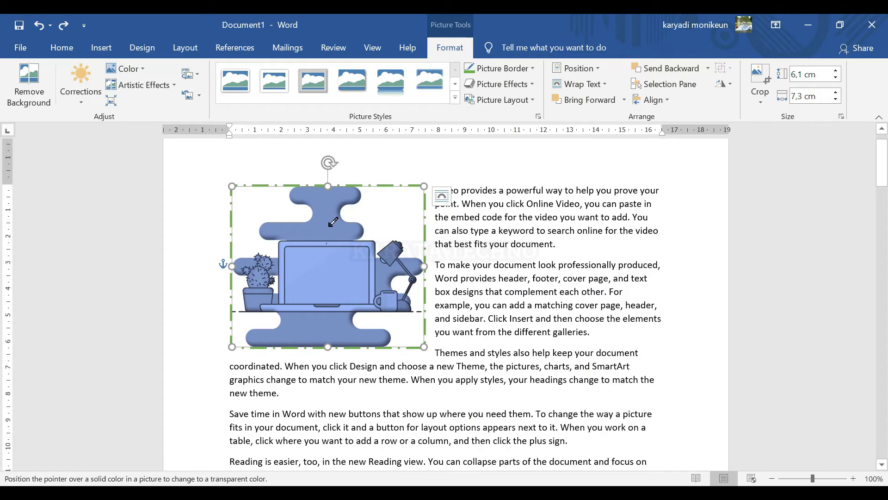
pyautogui.click(338, 274)
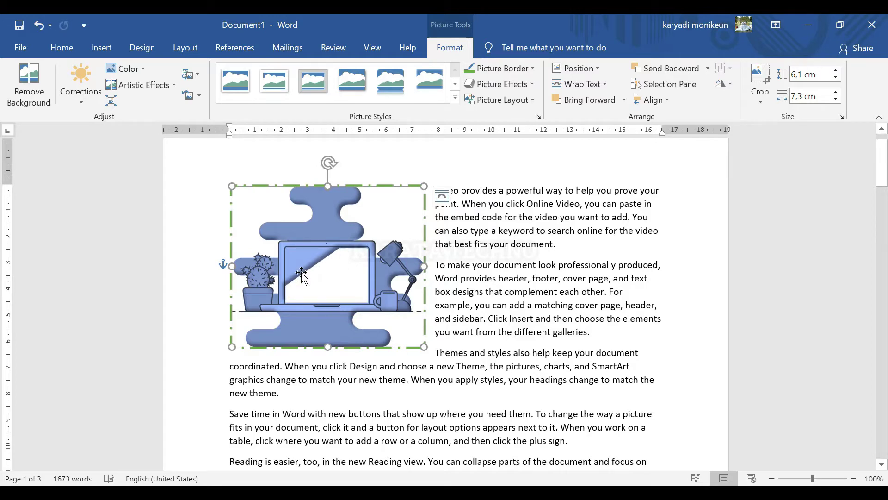
# Step: Set the colour of the mug beside the laptop as the picture's transparent colour
pyautogui.click(137, 68)
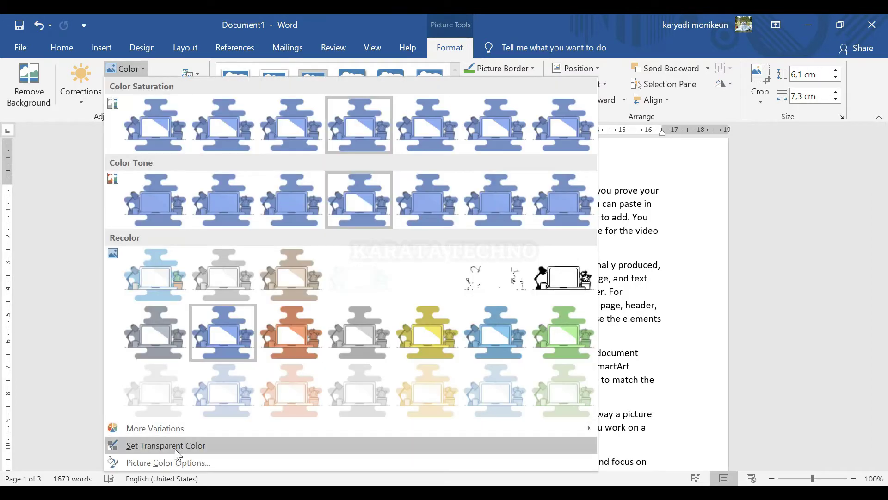
pyautogui.click(163, 445)
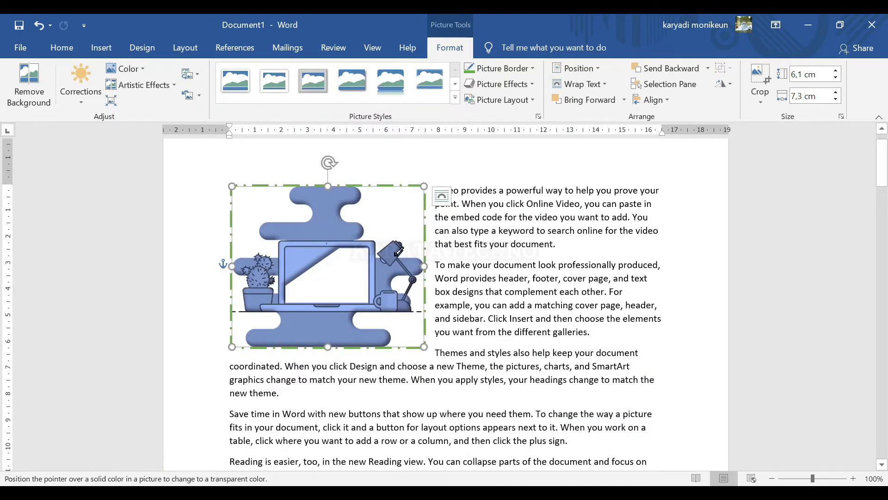
pyautogui.click(390, 301)
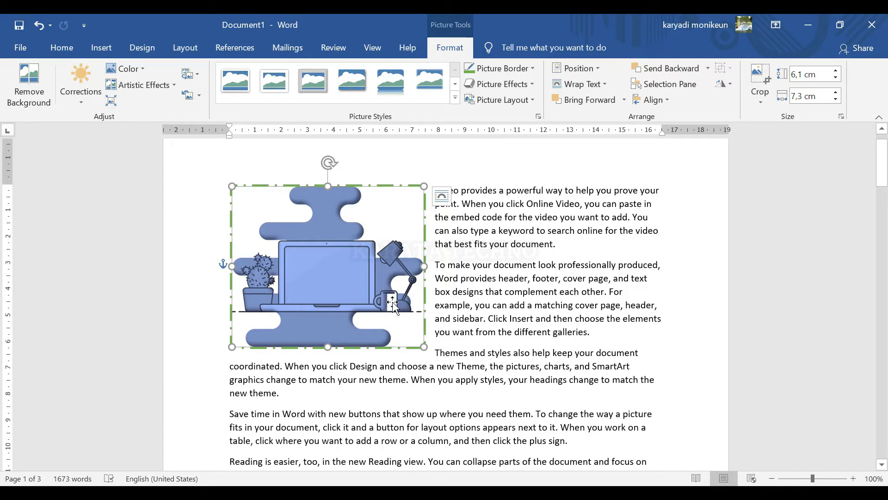
# Step: Adjust the picture's colour options, with a temperature of 6.197 and the 200% saturation preset
pyautogui.click(137, 69)
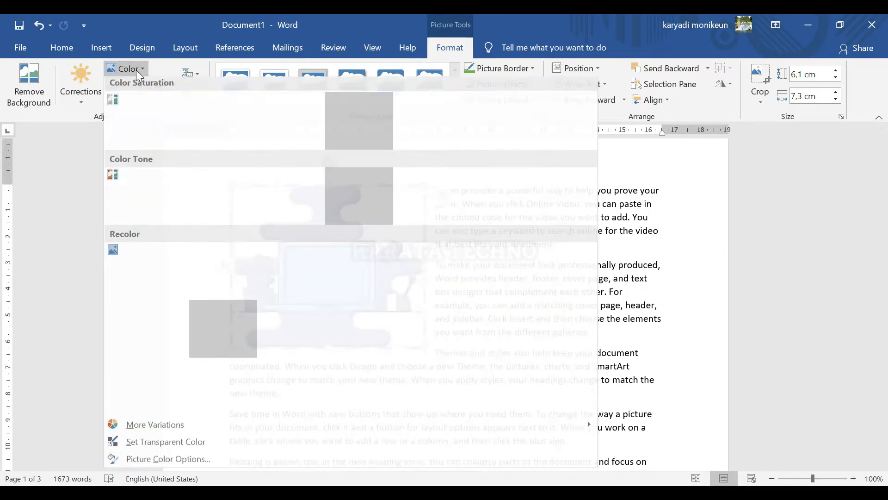
pyautogui.click(181, 463)
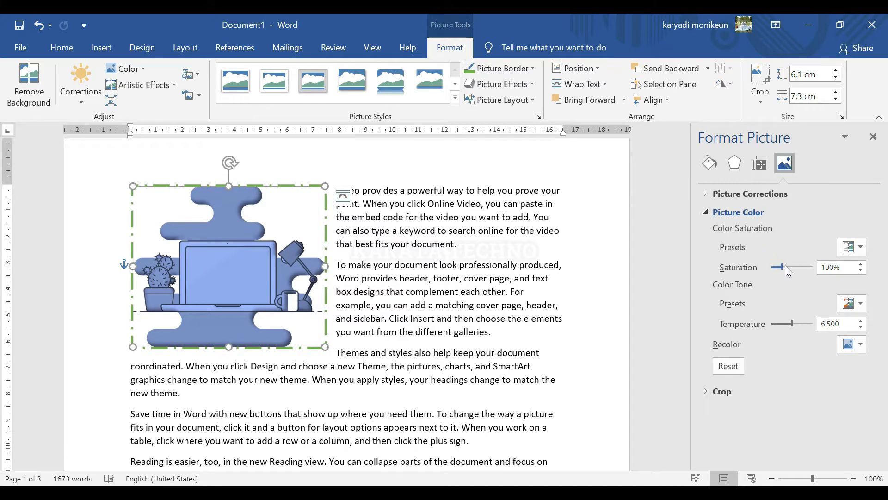
pyautogui.moveTo(782, 266)
pyautogui.mouseDown()
pyautogui.moveTo(827, 268)
pyautogui.moveTo(786, 266)
pyautogui.mouseUp()
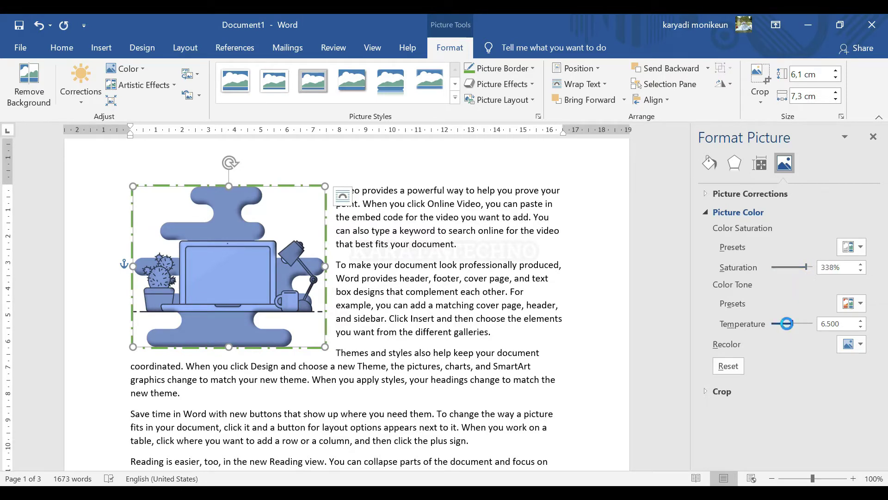
pyautogui.moveTo(792, 323)
pyautogui.mouseDown()
pyautogui.moveTo(776, 325)
pyautogui.moveTo(810, 325)
pyautogui.moveTo(790, 325)
pyautogui.mouseUp()
pyautogui.click(859, 248)
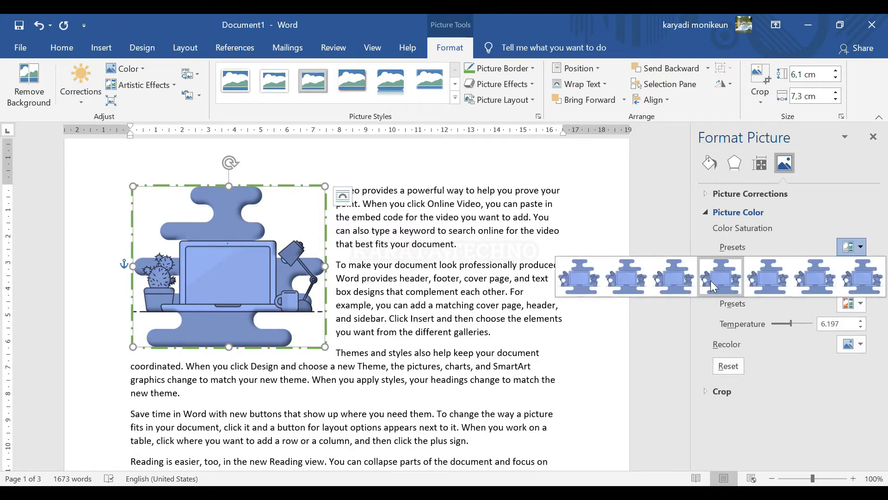
pyautogui.click(765, 276)
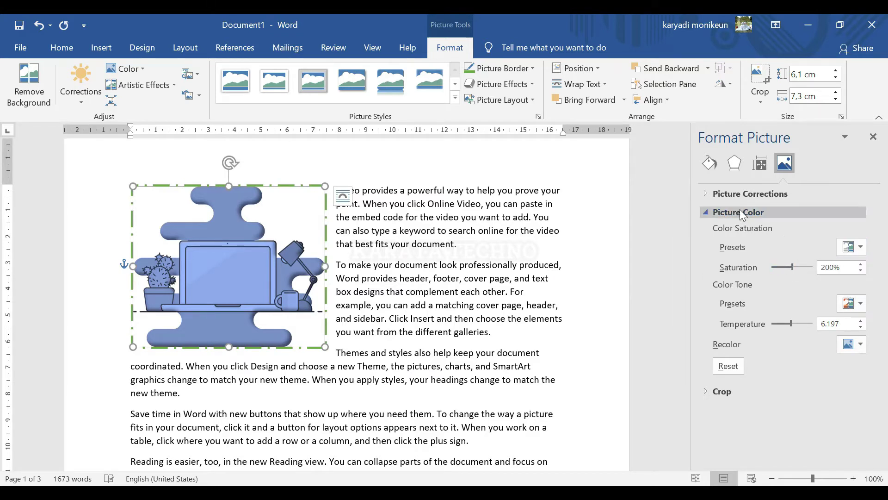
# Step: Give the picture a gradient fill using the dark orange radial preset and move its first gradient stop to 10%
pyautogui.click(710, 163)
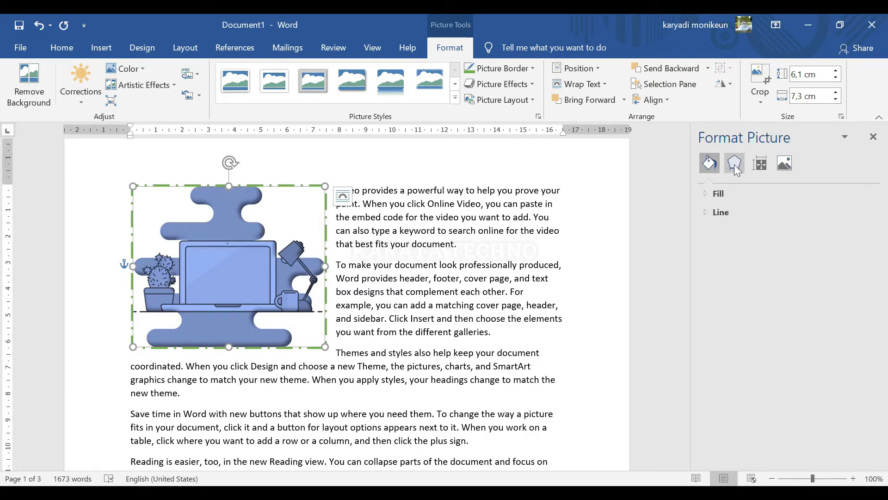
pyautogui.click(713, 193)
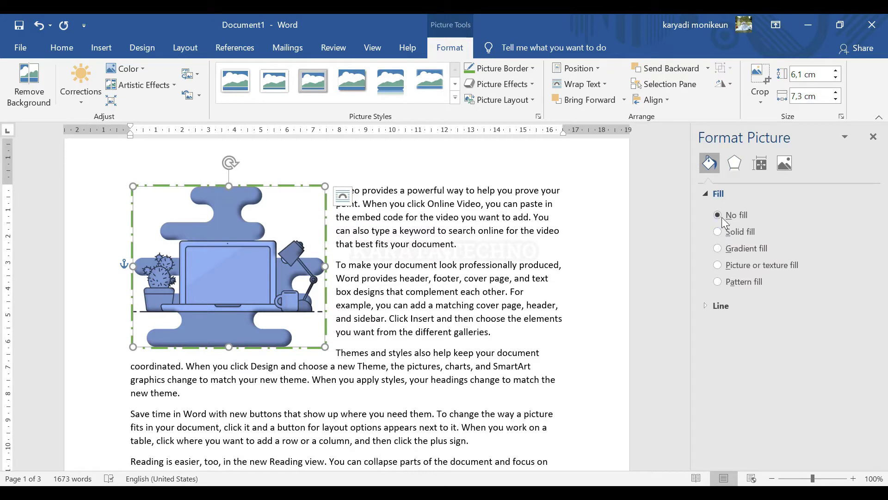
pyautogui.click(720, 250)
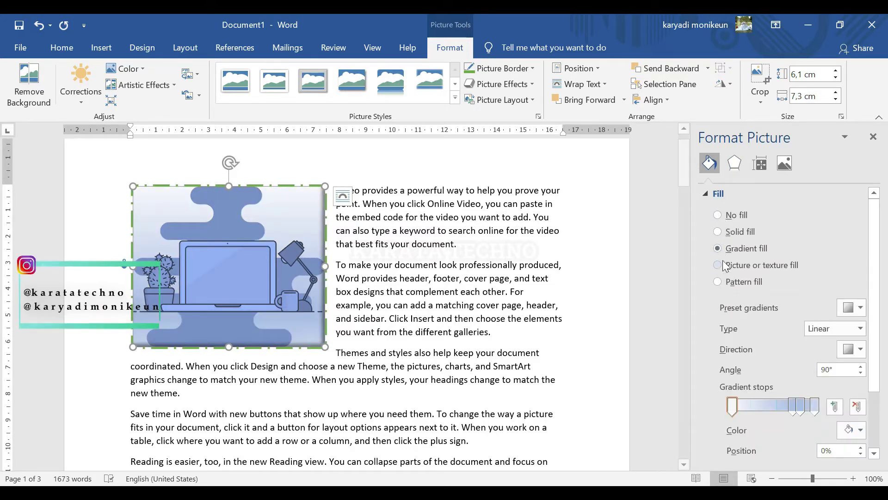
pyautogui.click(861, 307)
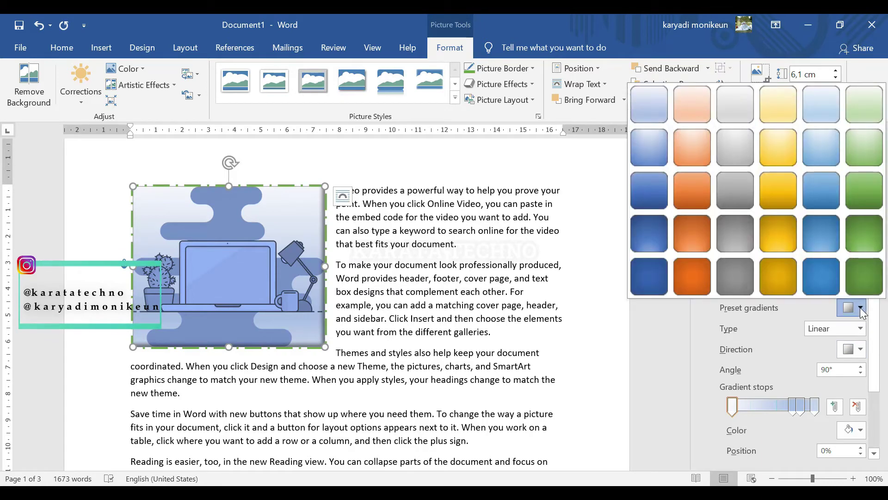
pyautogui.click(690, 278)
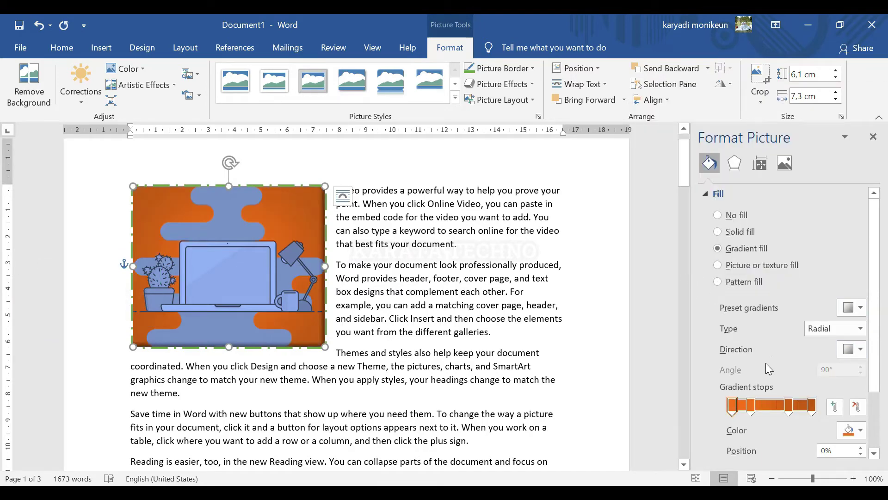
pyautogui.click(857, 307)
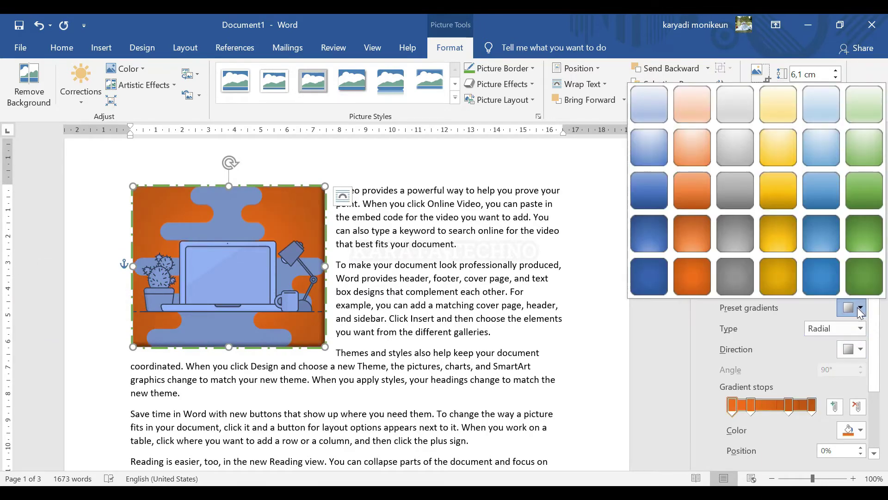
pyautogui.click(778, 359)
pyautogui.moveTo(732, 406); pyautogui.dragTo(759, 396)
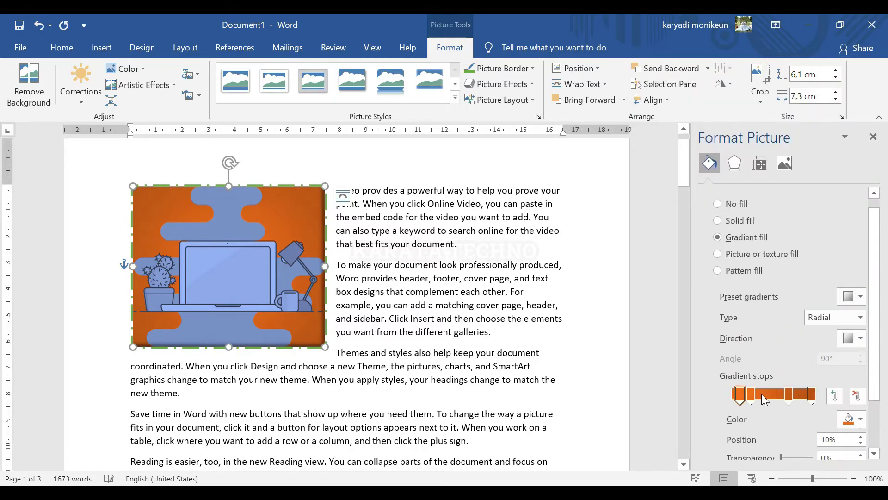
# Step: Replace the picture's gradient fill with a pattern fill
pyautogui.click(731, 204)
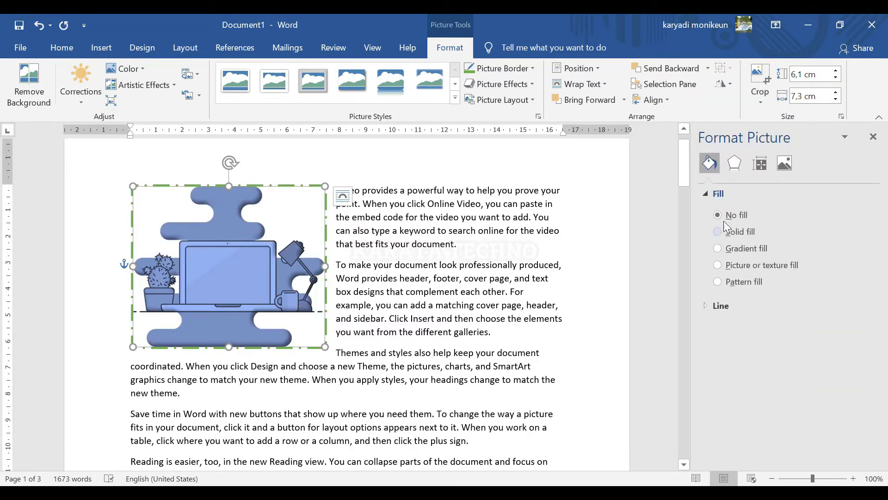
pyautogui.click(731, 231)
pyautogui.click(742, 288)
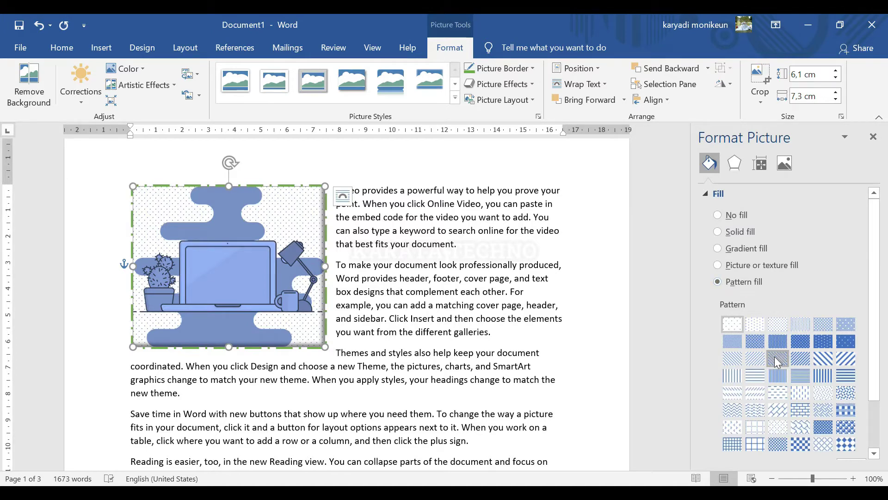
# Step: Try denser patterns for the picture's fill, ending on the wide downward diagonal stripes
pyautogui.click(778, 341)
pyautogui.click(824, 341)
pyautogui.click(824, 359)
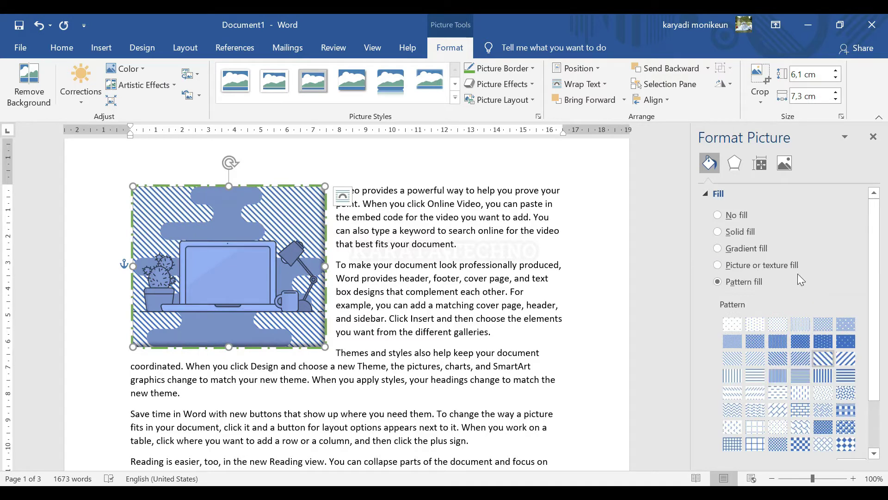
# Step: Switch the picture's background to a picture fill using the JPG ending in 2261021_1920 from the Downloads folder
pyautogui.click(740, 266)
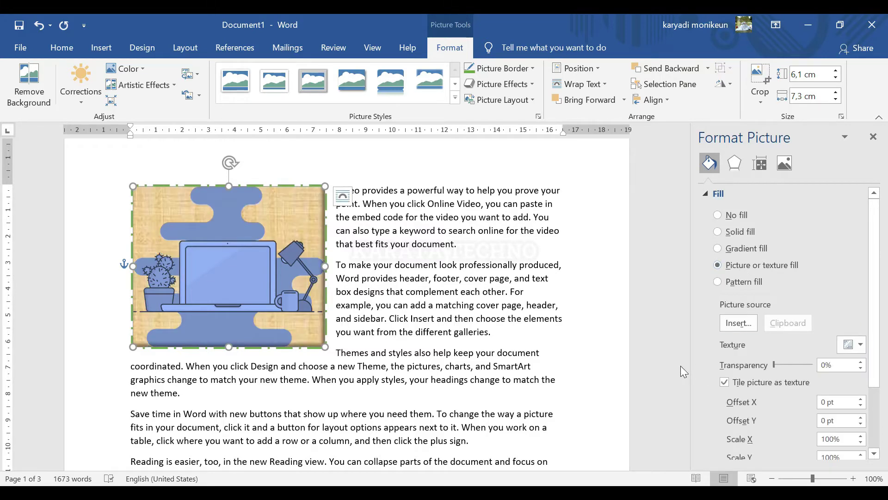
pyautogui.scroll(-1, 742, 322)
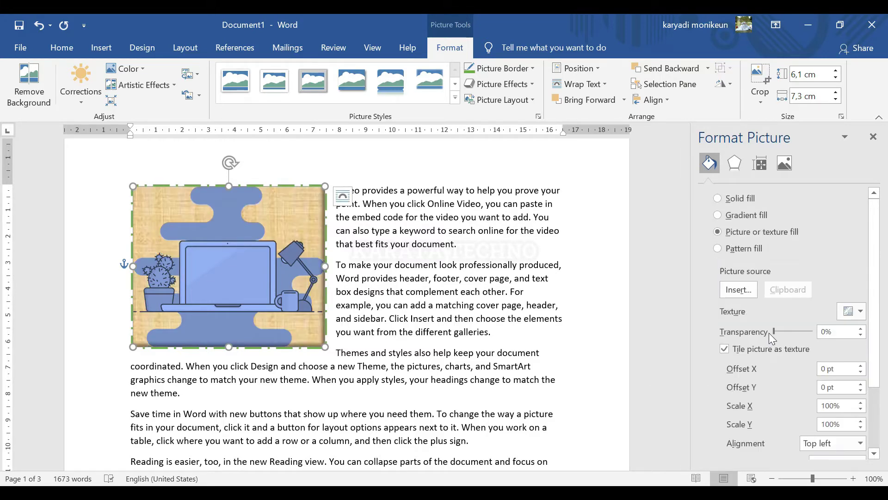
pyautogui.scroll(-1, 740, 373)
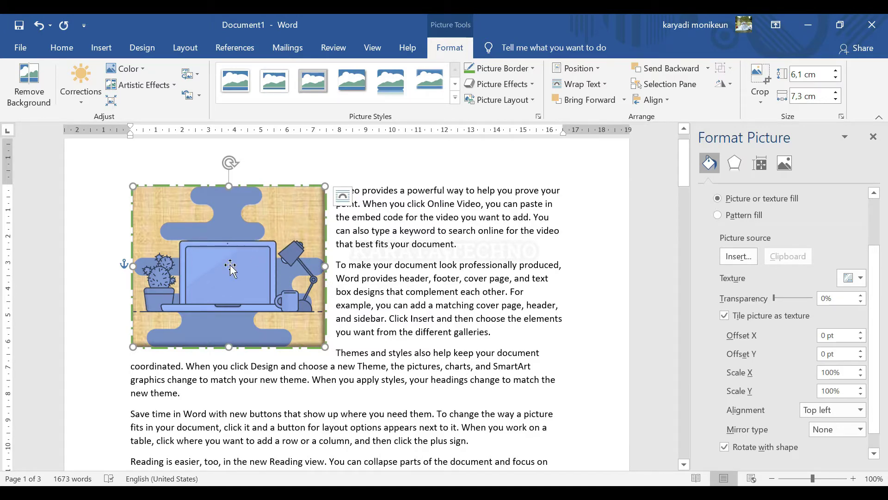
pyautogui.click(739, 256)
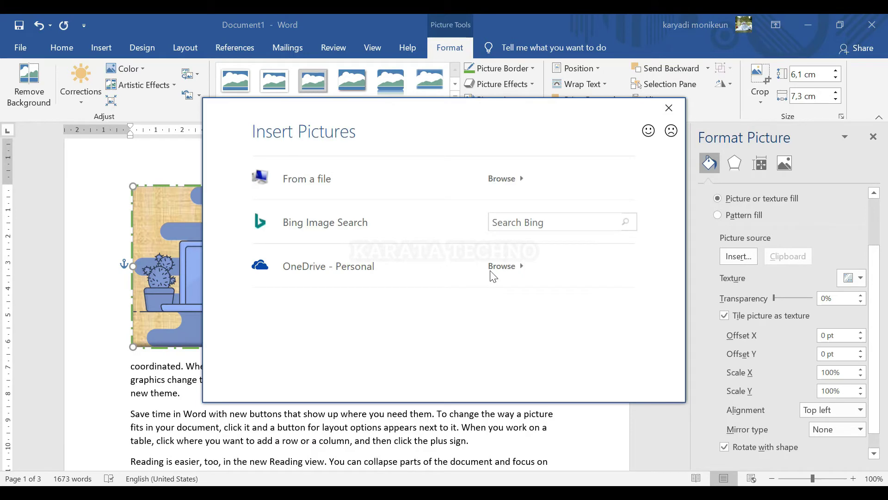
pyautogui.click(313, 184)
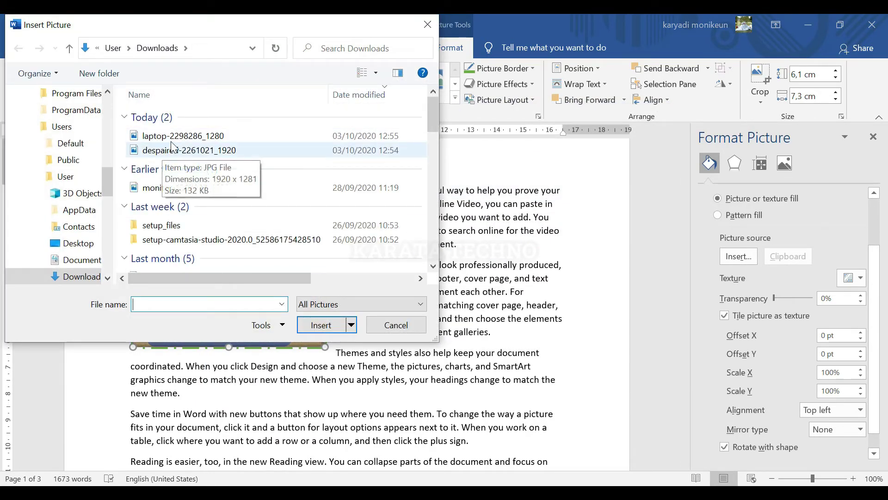
pyautogui.click(173, 152)
pyautogui.click(321, 325)
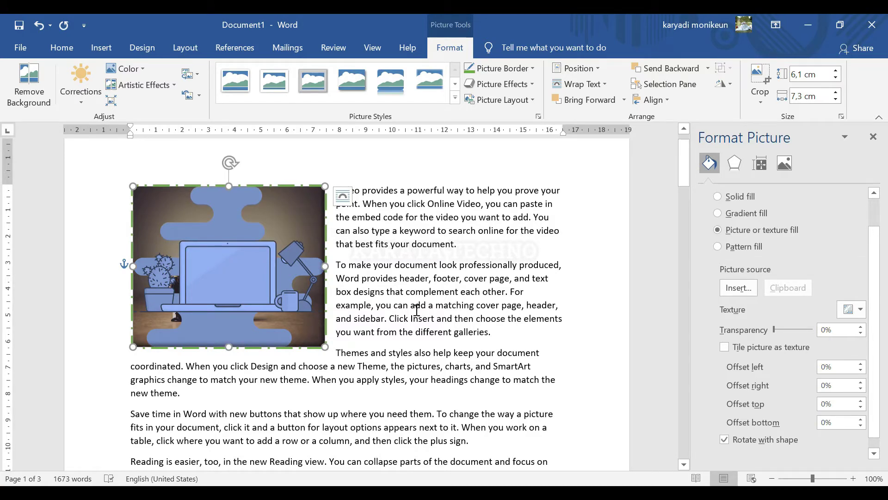
# Step: Shift the picture slightly to the left and preview the gradient fill before returning to the picture fill
pyautogui.moveTo(232, 286); pyautogui.dragTo(226, 286)
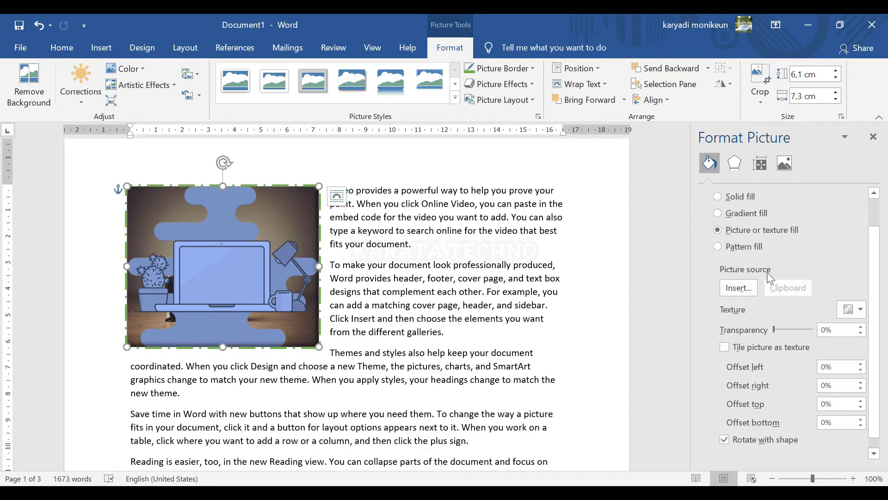
pyautogui.click(742, 215)
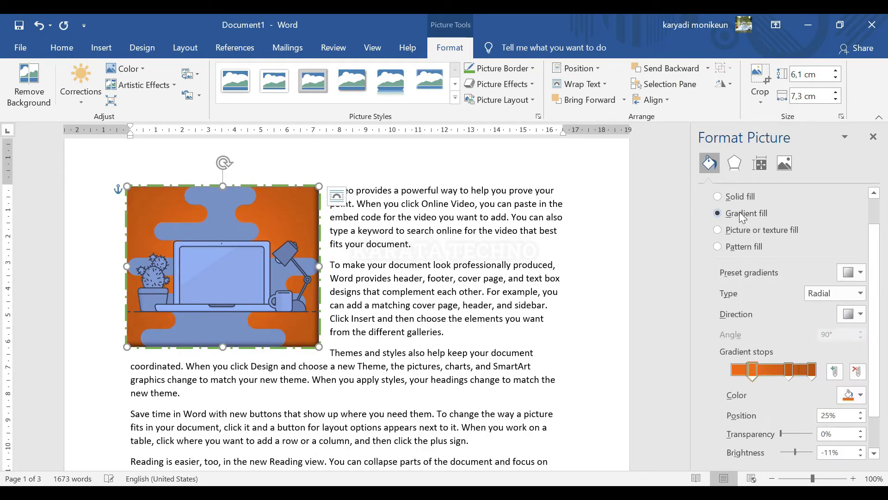
pyautogui.click(736, 232)
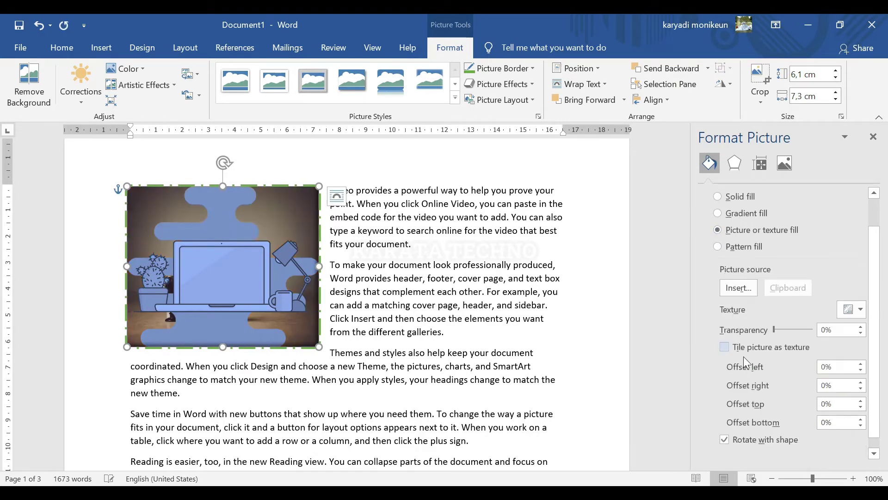
# Step: Set the transparency of the picture's solid border line to 64% and check the available cap types
pyautogui.click(704, 453)
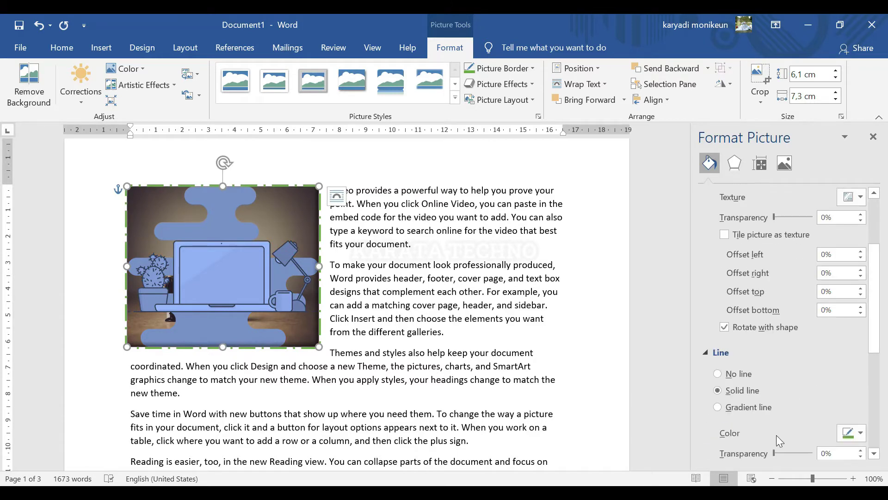
pyautogui.moveTo(776, 419); pyautogui.dragTo(797, 418)
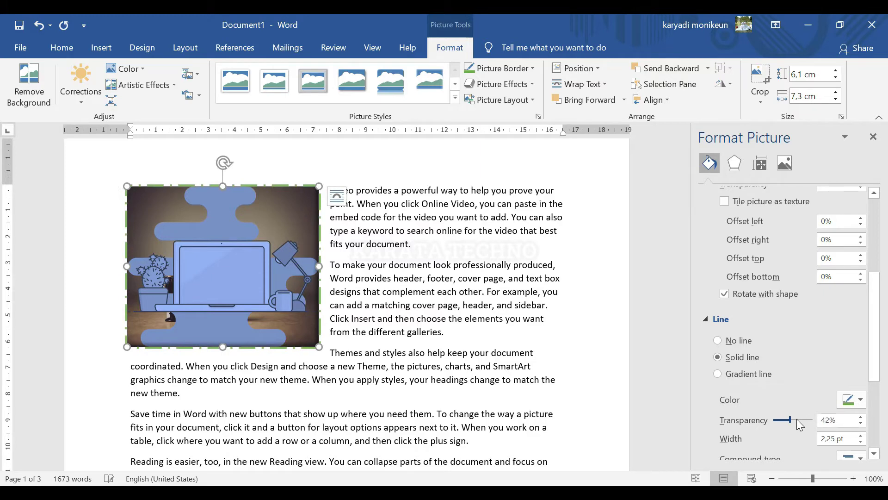
pyautogui.scroll(-5, 800, 372)
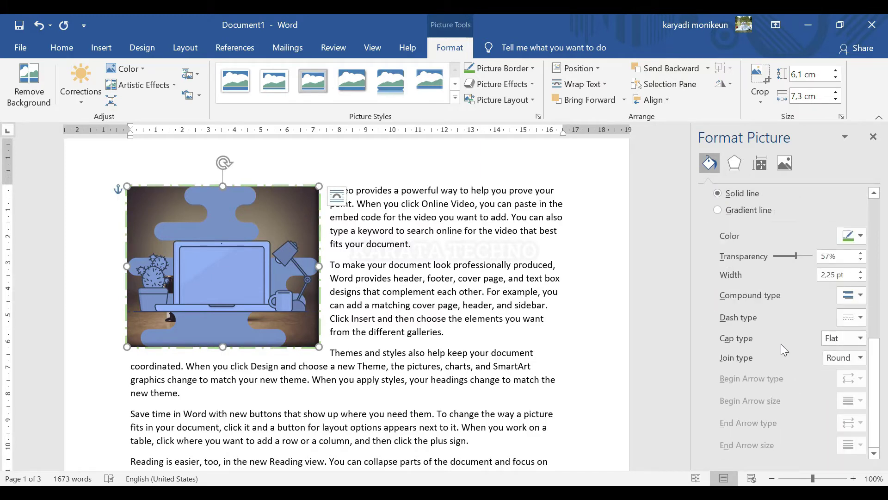
pyautogui.click(861, 338)
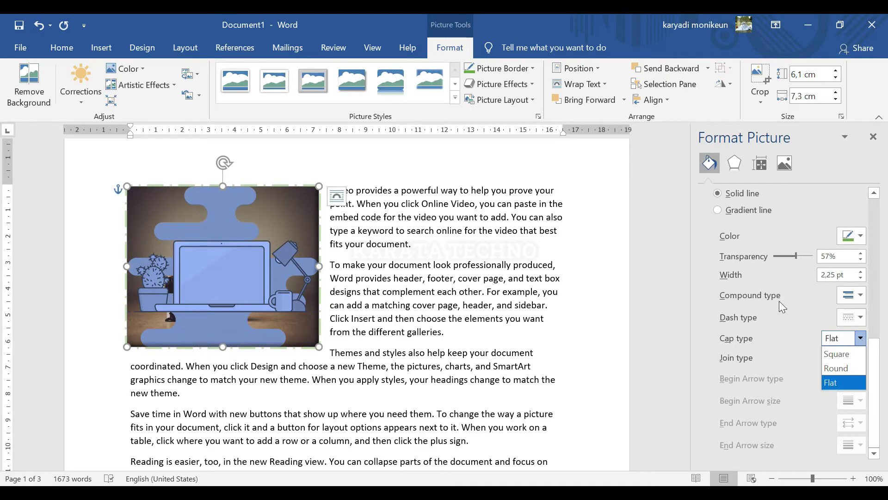
pyautogui.click(704, 306)
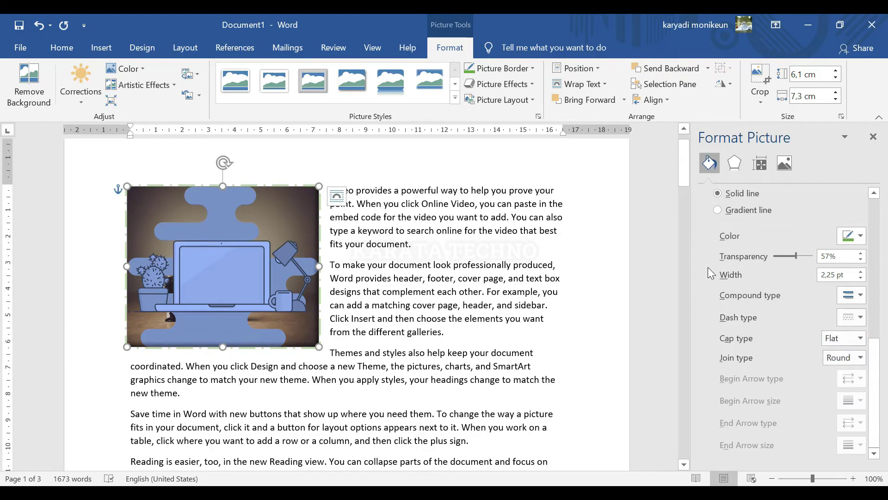
pyautogui.scroll(3, 845, 313)
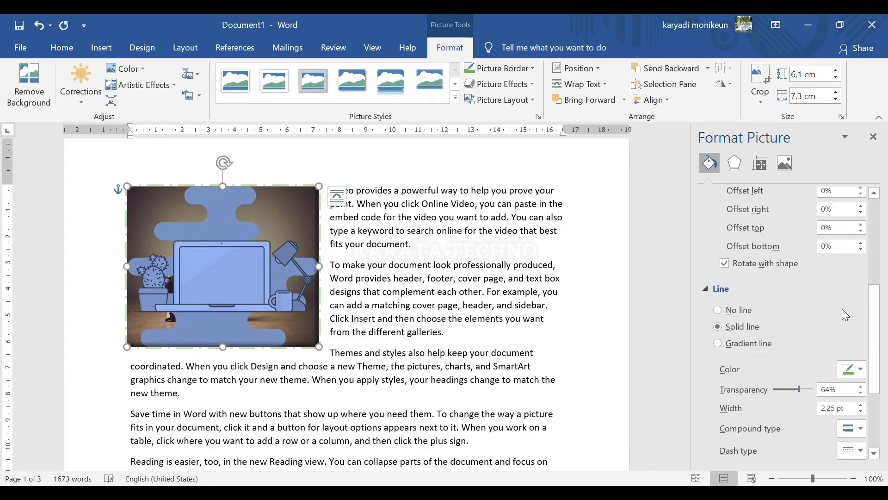
# Step: Adjust the picture's shadow to a 72 pt blur, a 112 pt distance and a 223° angle
pyautogui.click(735, 163)
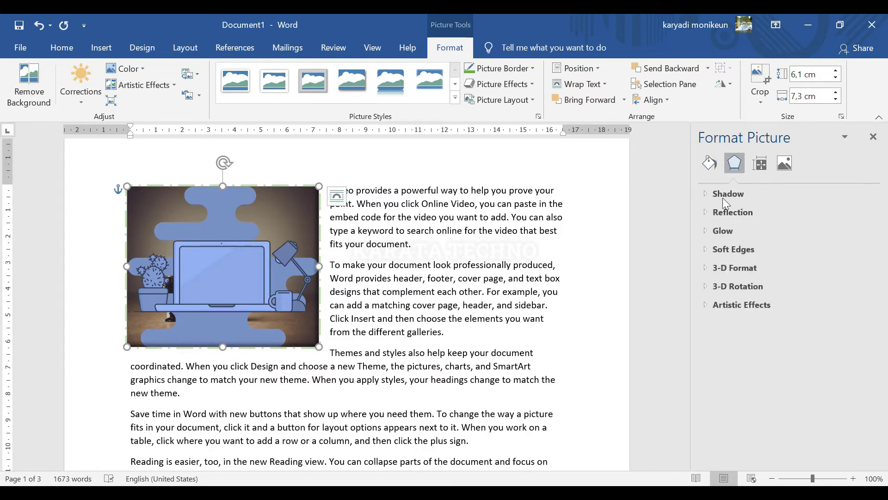
pyautogui.click(706, 194)
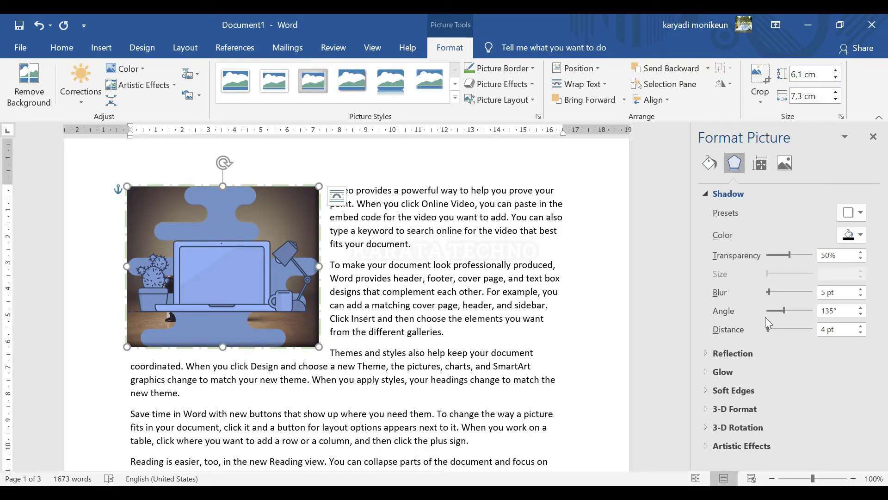
pyautogui.click(800, 293)
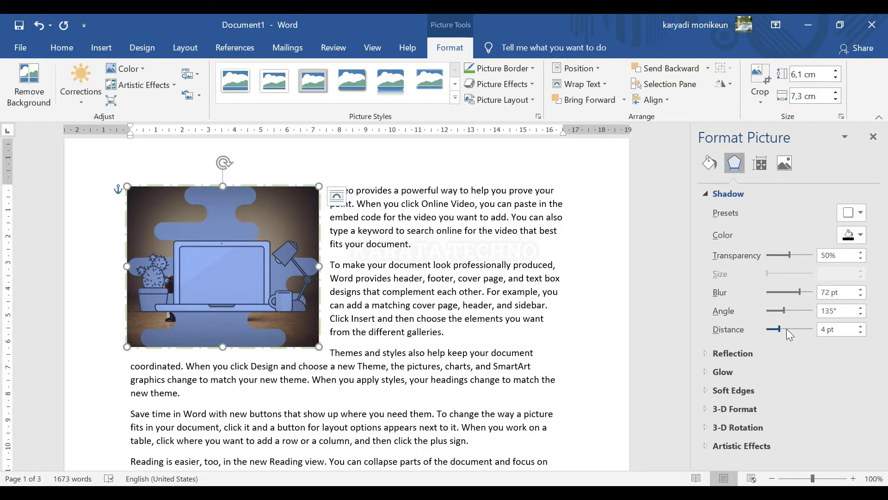
pyautogui.click(799, 329)
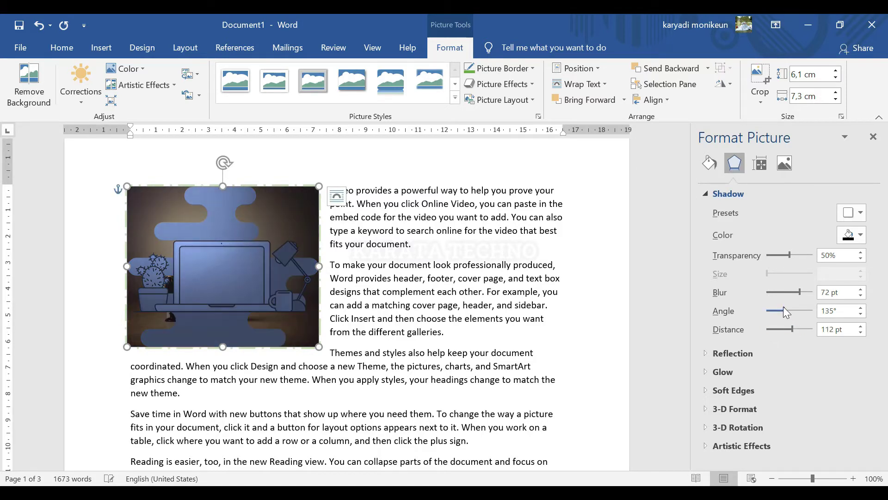
pyautogui.click(804, 312)
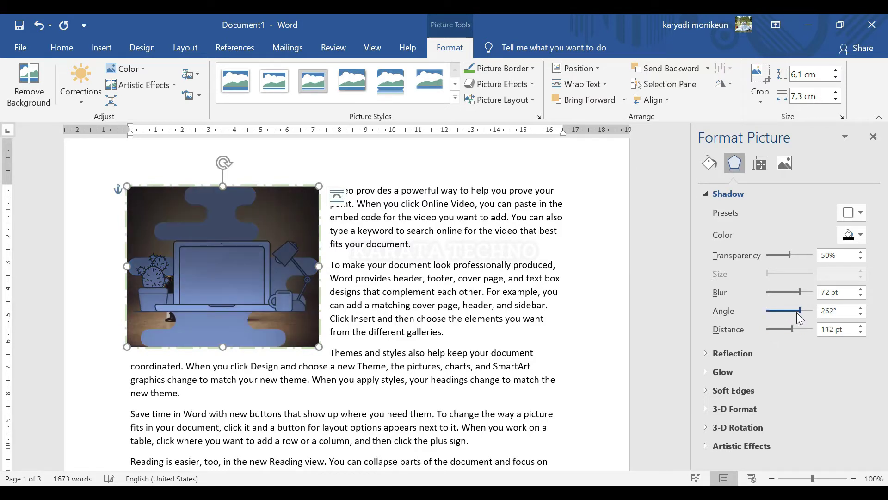
# Step: Look through the picture's reflection, text box, alt text and picture colour settings, and close the formatting options
pyautogui.click(765, 167)
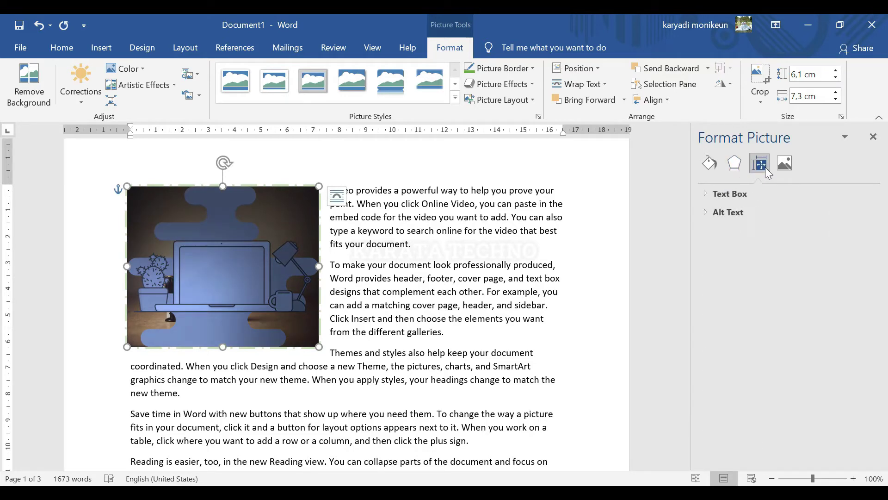
pyautogui.click(734, 166)
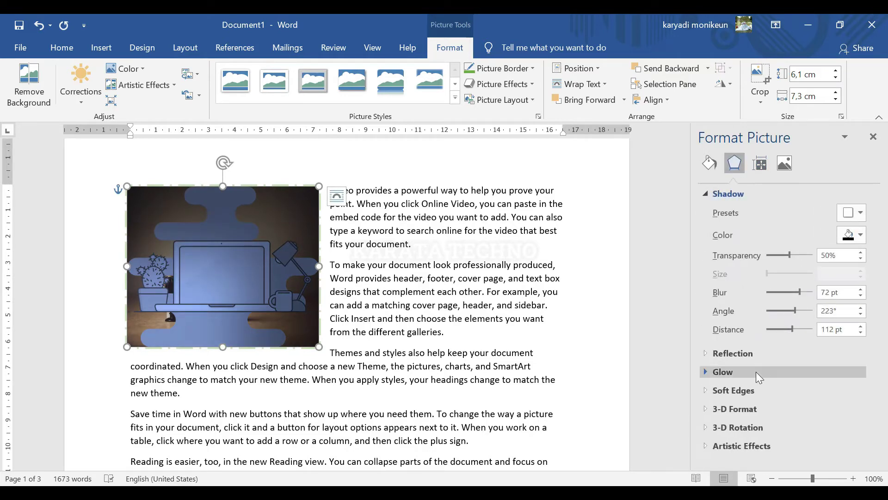
pyautogui.click(709, 353)
pyautogui.scroll(3, 761, 387)
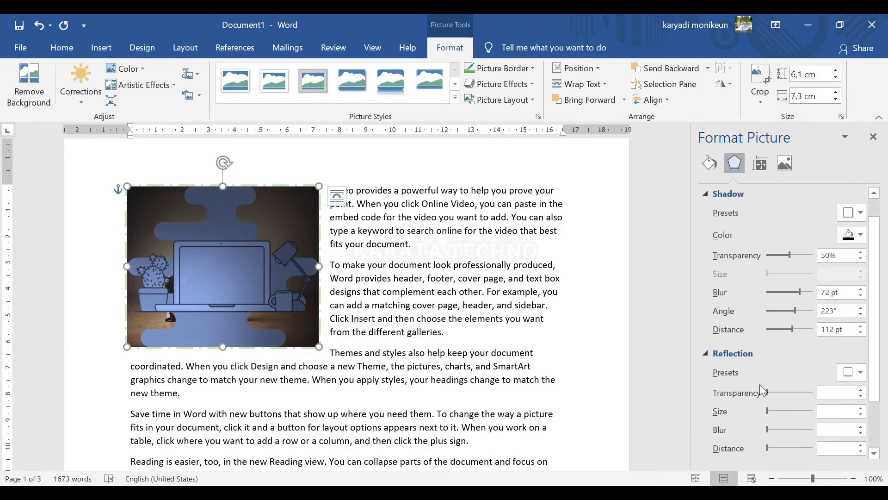
pyautogui.click(708, 354)
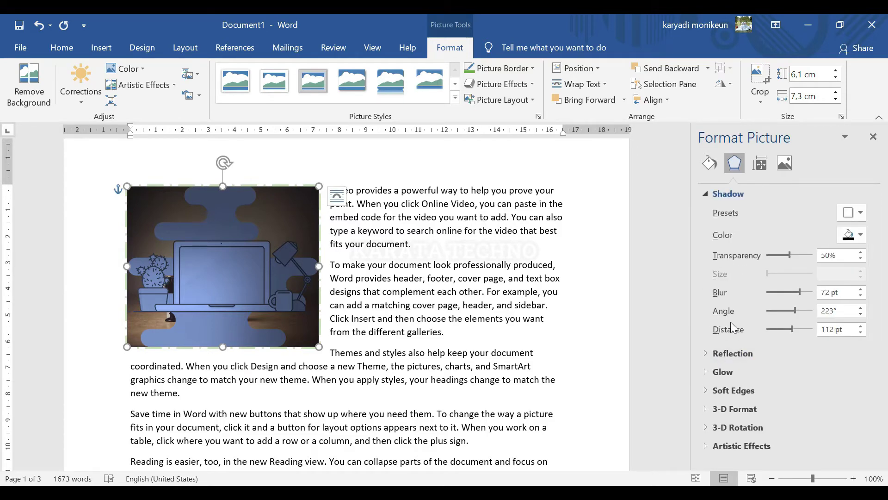
pyautogui.click(705, 194)
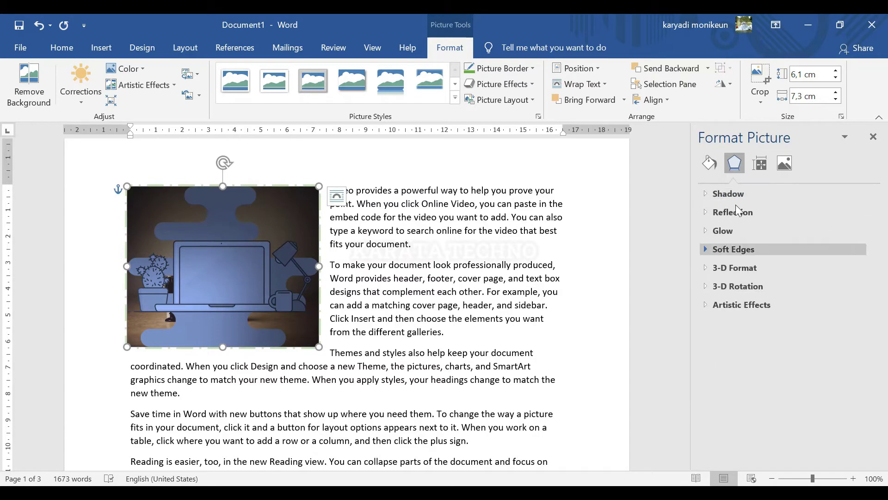
pyautogui.click(765, 168)
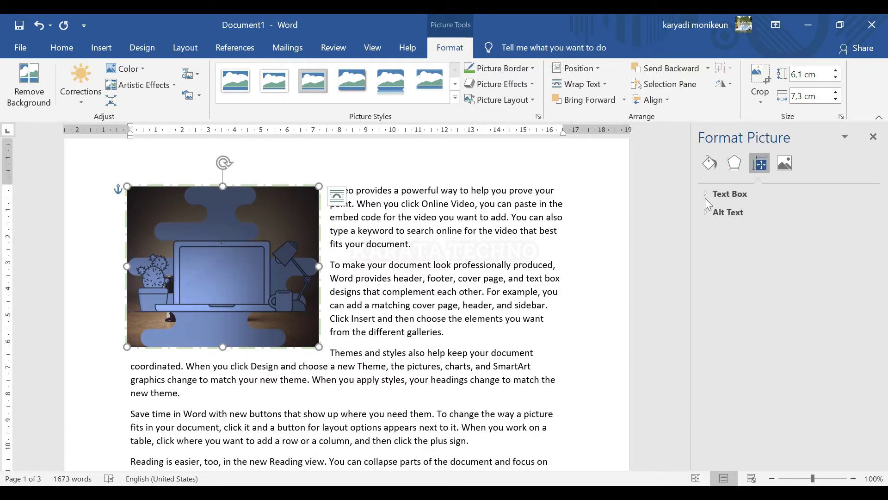
pyautogui.click(705, 211)
pyautogui.click(705, 211)
pyautogui.click(706, 191)
pyautogui.click(706, 192)
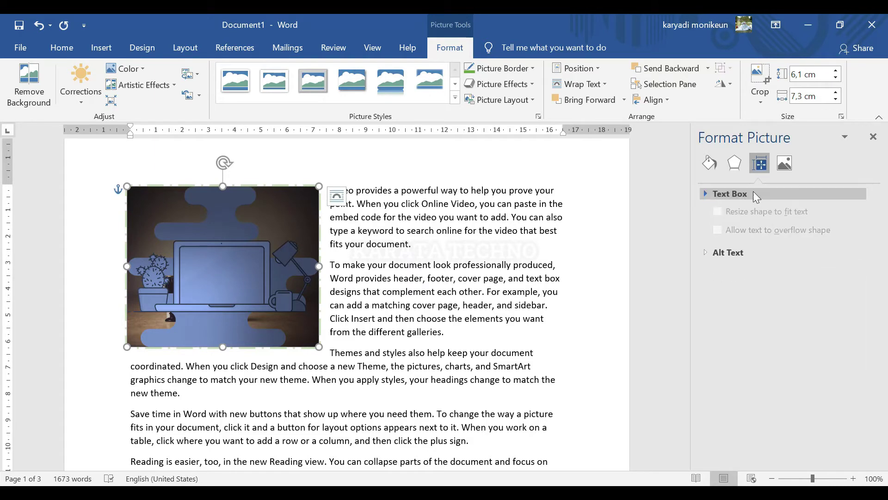
pyautogui.click(787, 171)
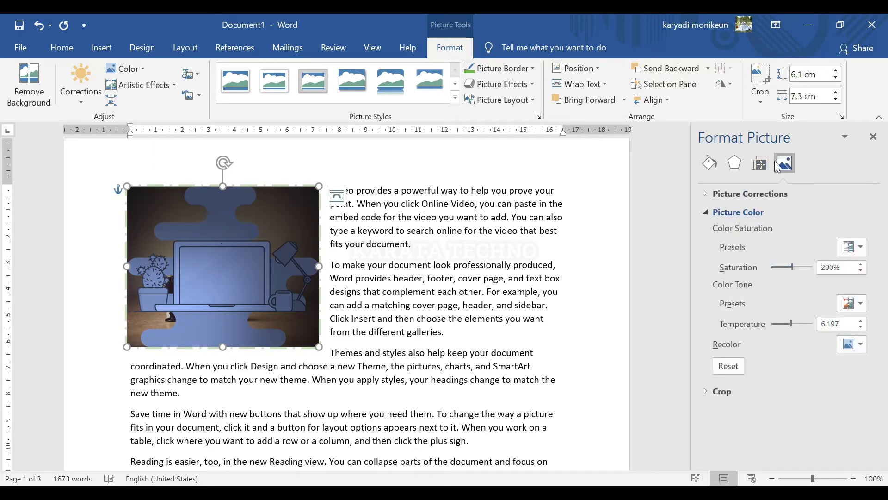
pyautogui.click(873, 137)
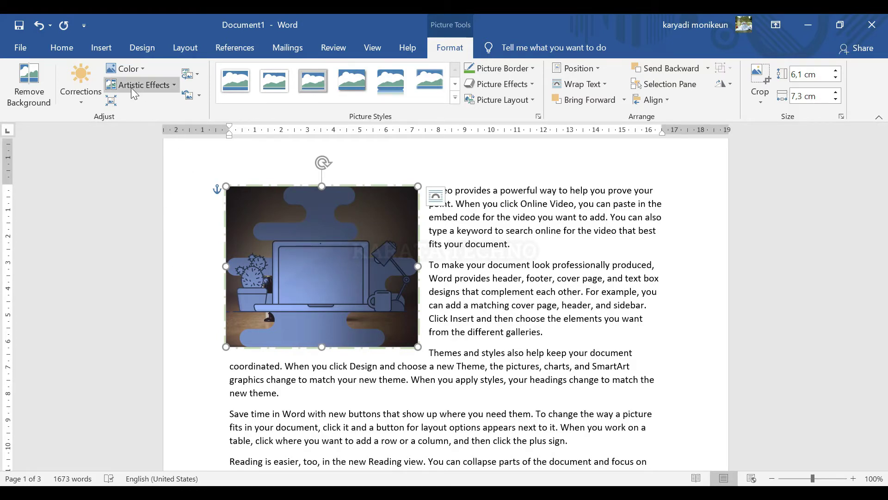
# Step: Move the picture to the right side of the page, beside the opening paragraphs
pyautogui.click(169, 86)
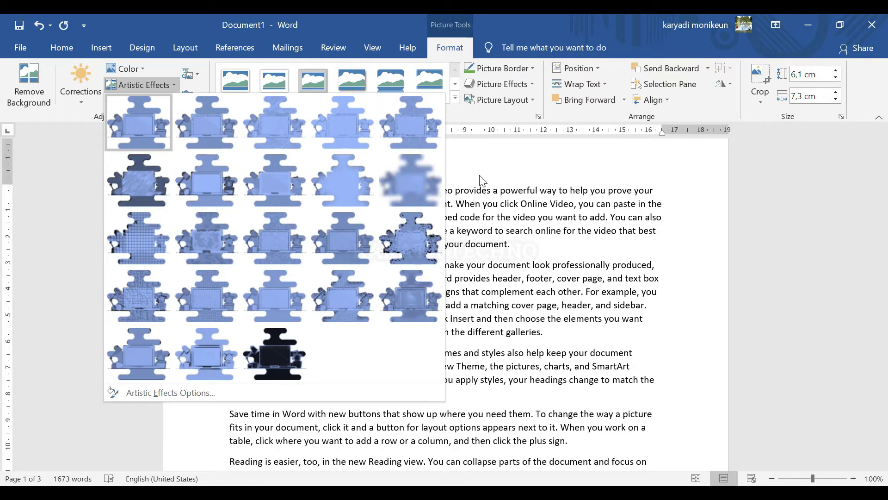
pyautogui.click(472, 189)
pyautogui.moveTo(319, 236); pyautogui.dragTo(582, 238)
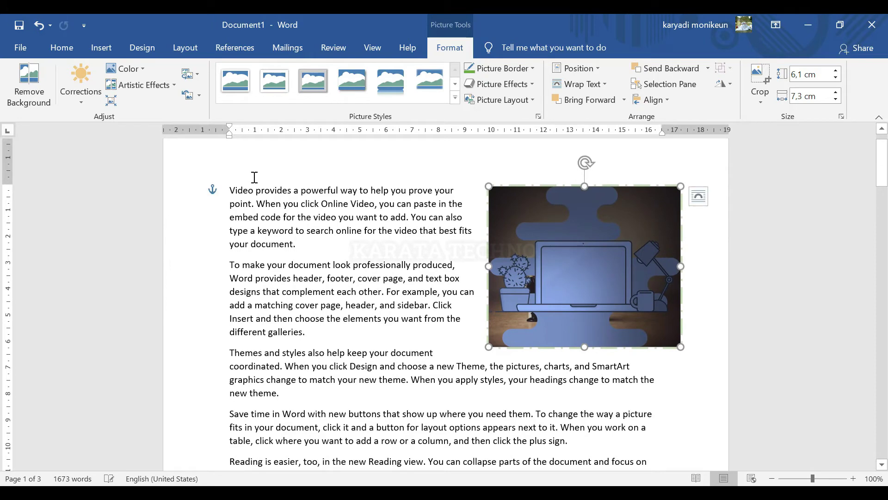
# Step: Apply the Texturizer artistic effect to the picture and keep the picture selected
pyautogui.click(165, 85)
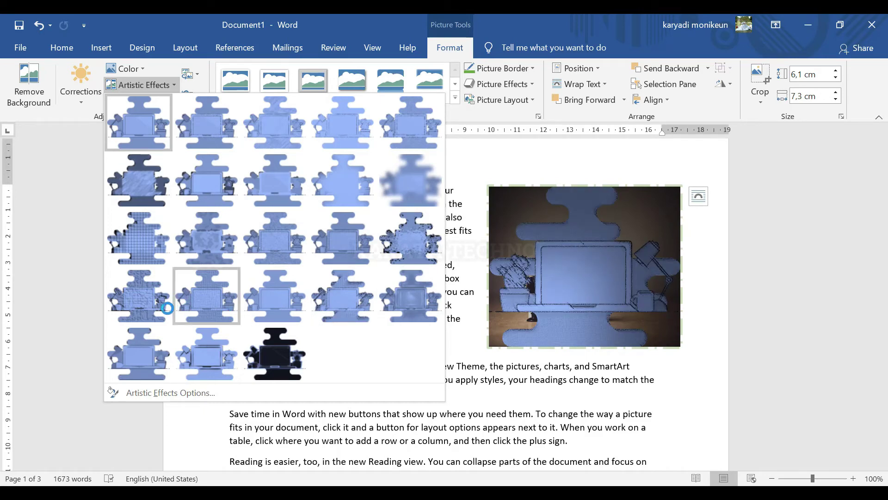
pyautogui.press('Escape')
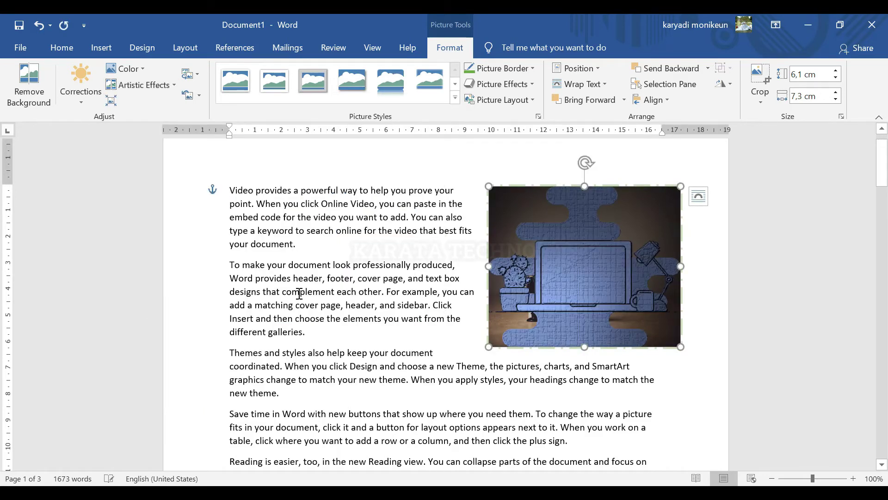
pyautogui.click(376, 331)
pyautogui.click(575, 294)
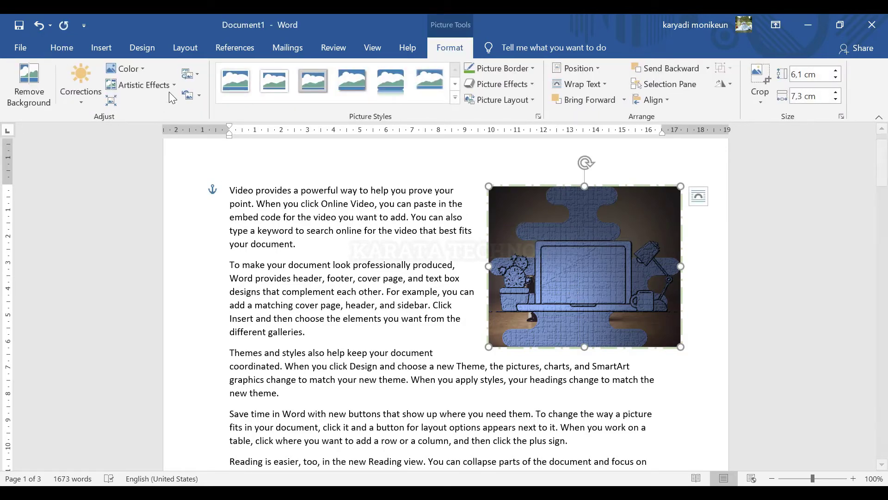
# Step: Apply the Brightness: -40% Contrast: +20% correction to the picture
pyautogui.click(86, 94)
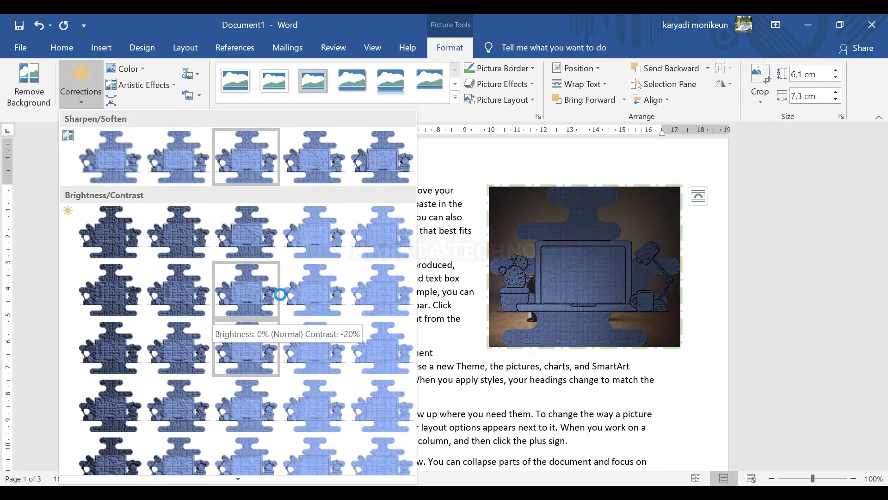
pyautogui.scroll(-1, 296, 305)
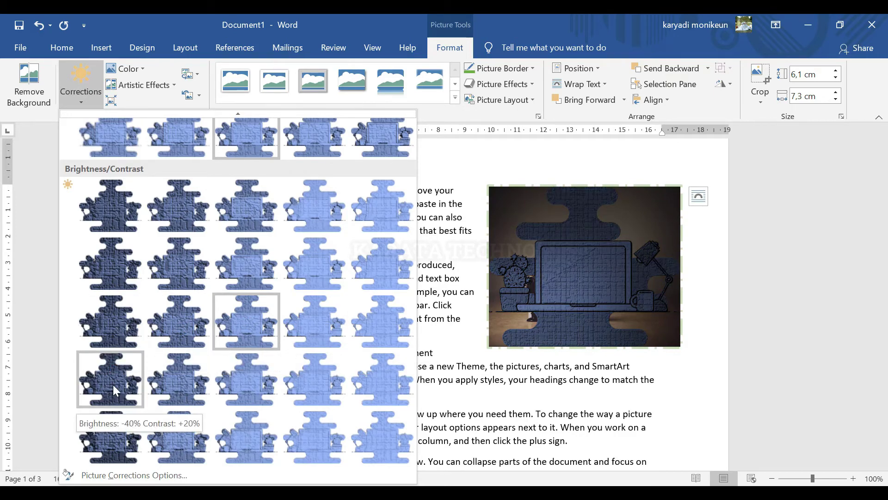
pyautogui.click(113, 385)
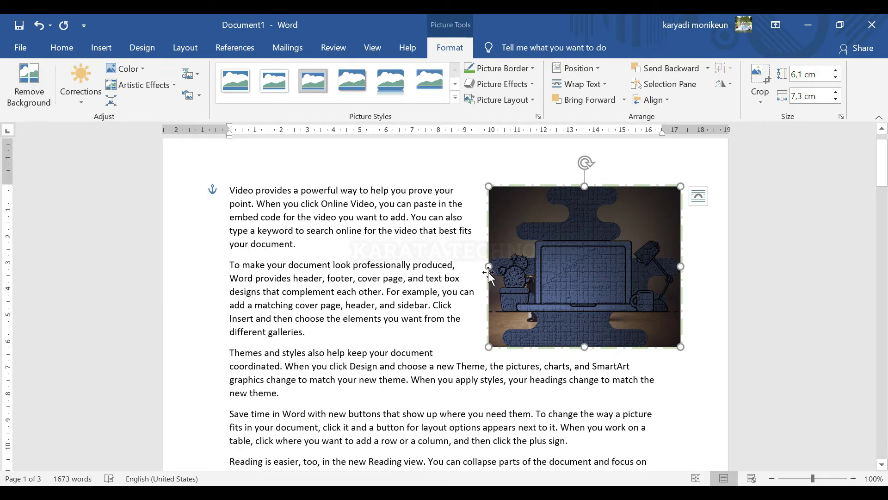
# Step: Remove the picture's background using the automatically marked areas, and move the picture to the left margin beside the opening paragraphs
pyautogui.click(35, 100)
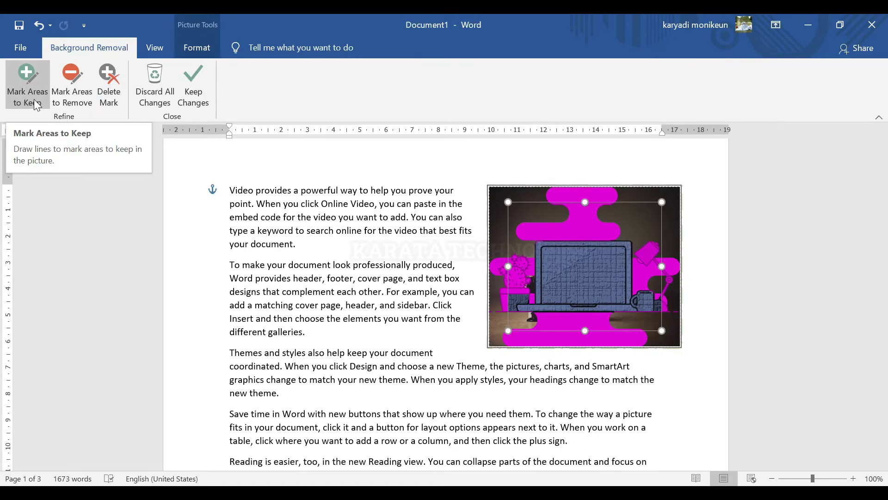
pyautogui.hotkey('ctrl', 'z')
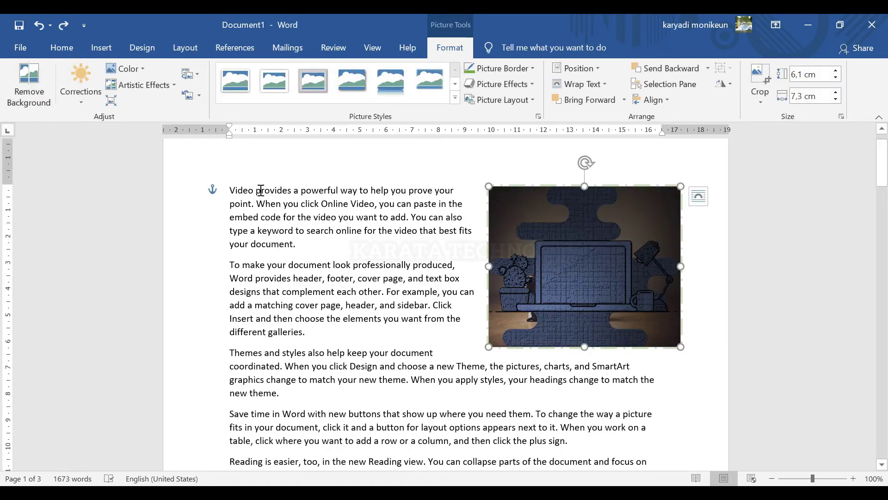
pyautogui.moveTo(548, 235); pyautogui.dragTo(532, 234)
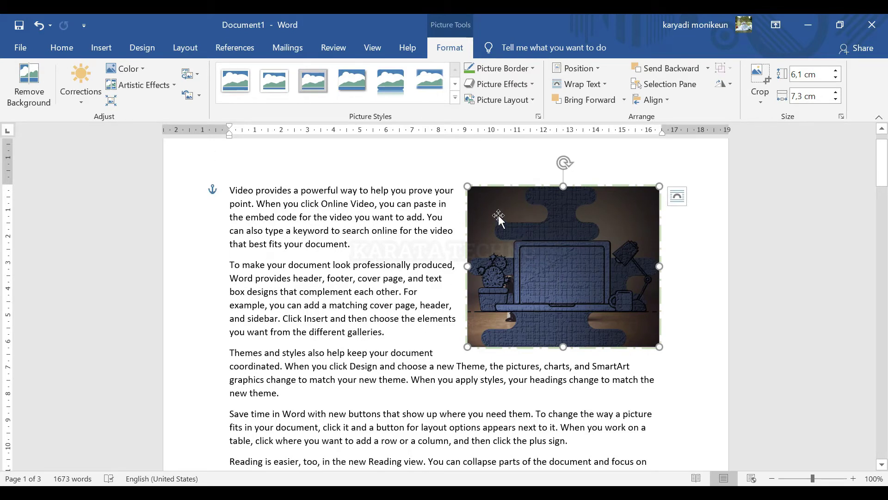
pyautogui.click(21, 101)
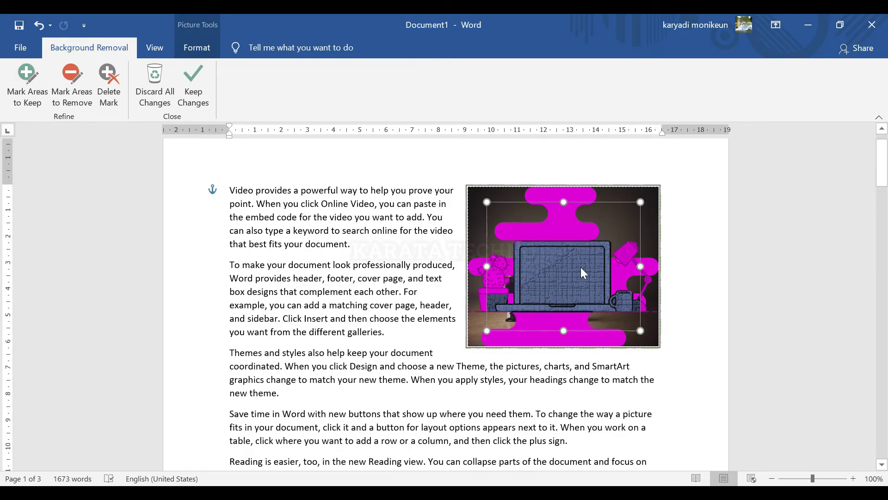
pyautogui.click(344, 250)
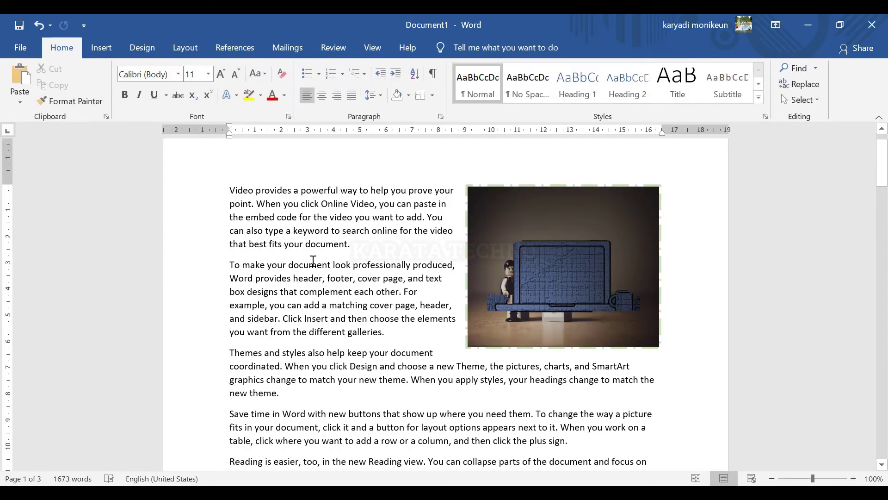
pyautogui.moveTo(575, 261); pyautogui.dragTo(348, 273)
# Step: Place the cursor after the "l" of "look" in the second paragraph and search Bing's online pictures for "komputer"
pyautogui.click(536, 265)
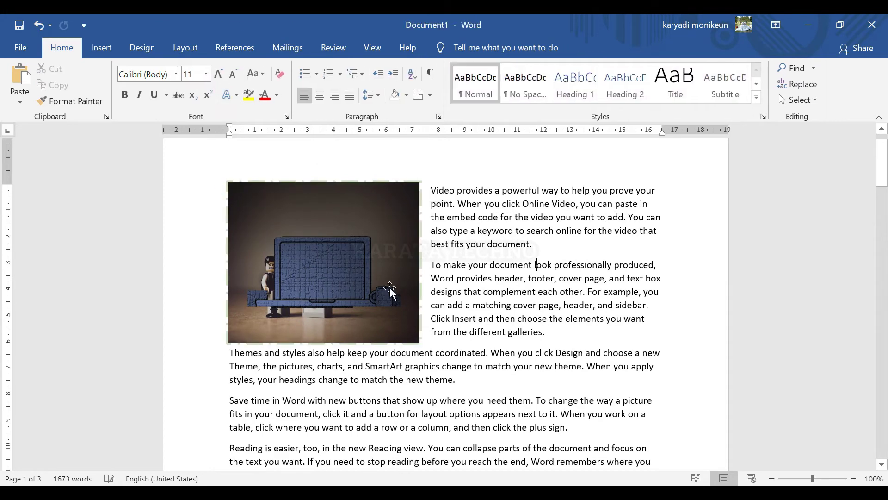
pyautogui.click(98, 52)
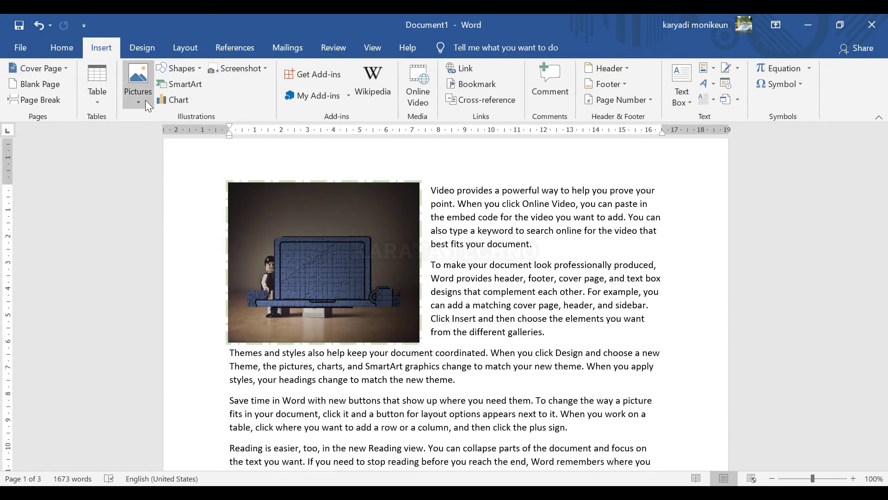
pyautogui.click(135, 103)
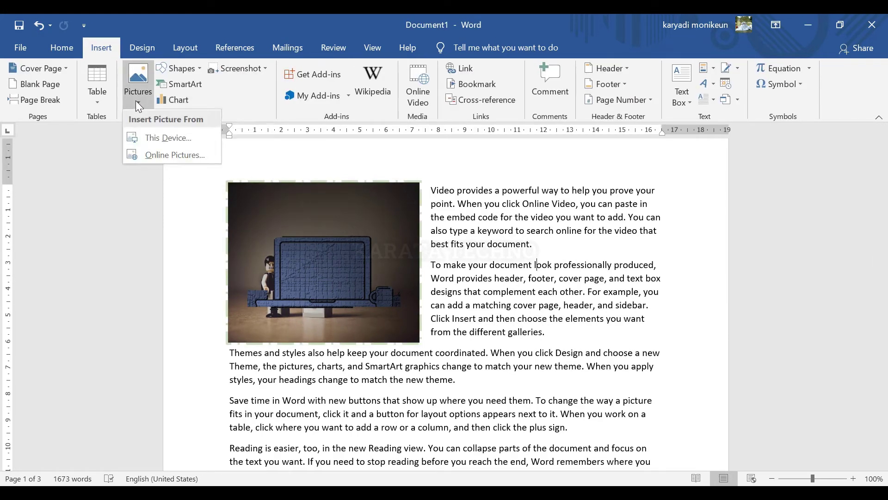
pyautogui.click(158, 154)
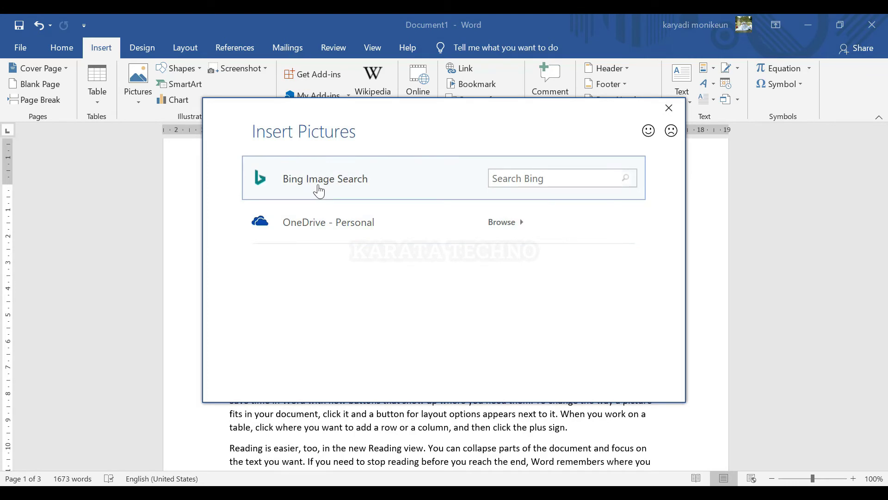
pyautogui.click(527, 178)
pyautogui.press('Return')
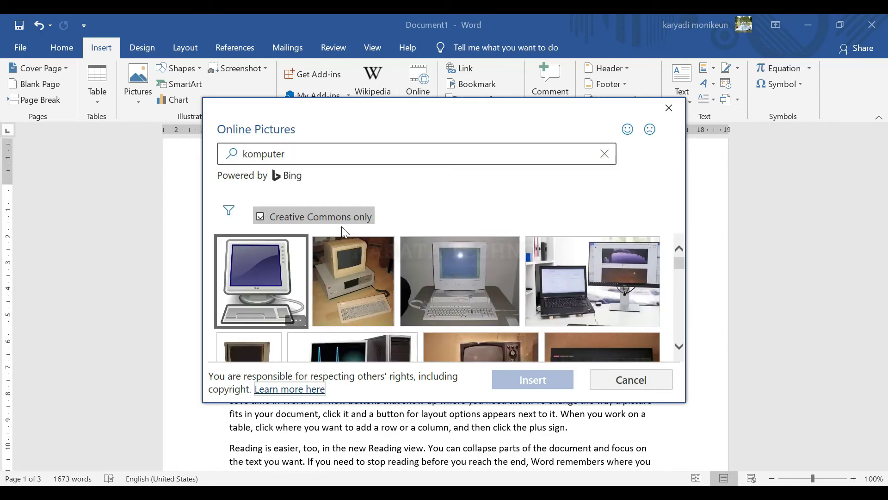
# Step: Examine the size, type, layout and color filters offered for the online picture results, leaving them unchanged
pyautogui.click(230, 218)
pyautogui.click(473, 209)
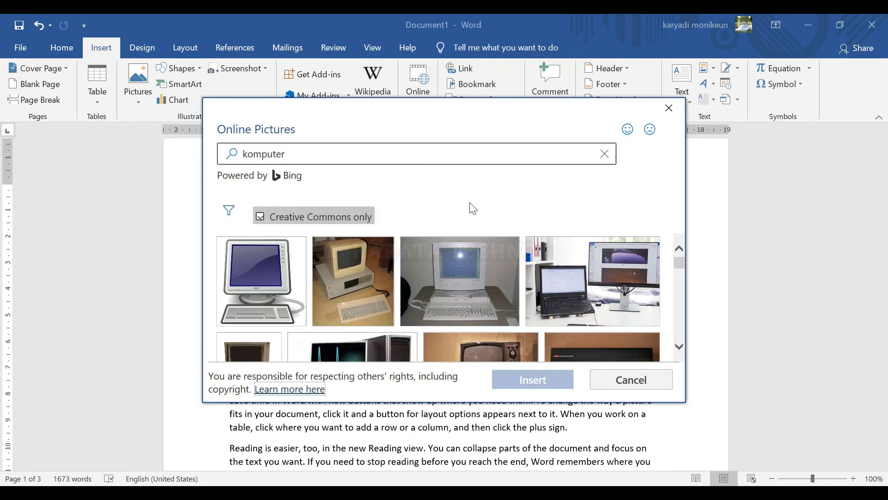
pyautogui.click(230, 215)
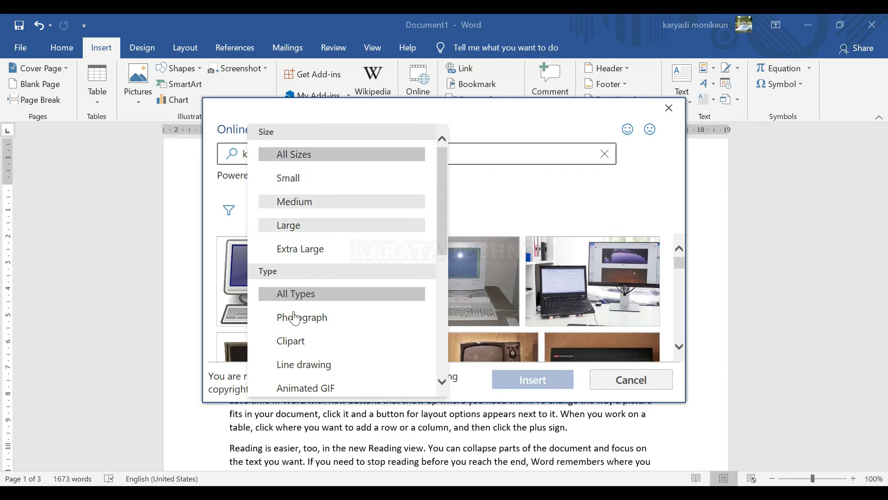
pyautogui.scroll(-1, 334, 299)
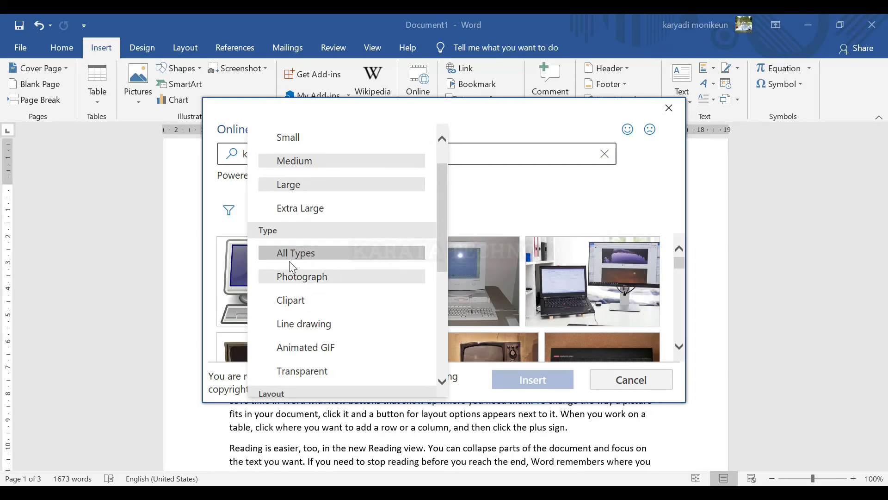
pyautogui.scroll(-1, 307, 302)
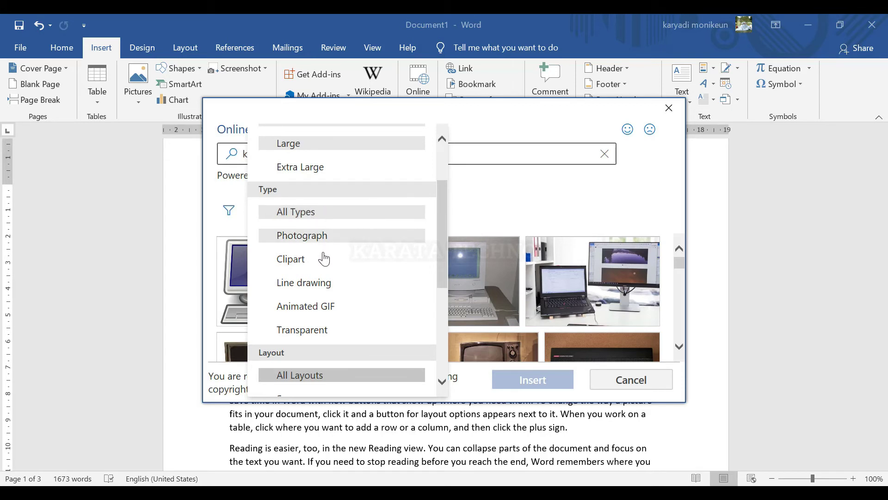
pyautogui.scroll(-2, 323, 254)
pyautogui.scroll(-2, 319, 287)
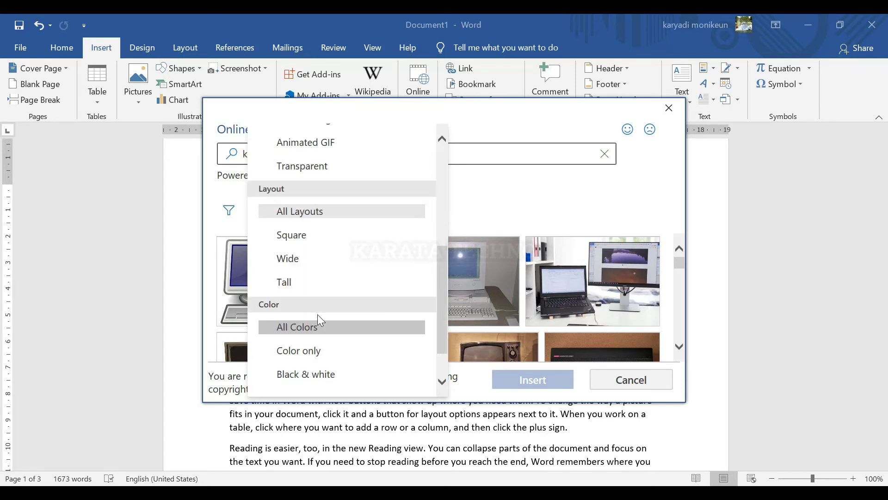
pyautogui.scroll(6, 337, 264)
pyautogui.click(658, 209)
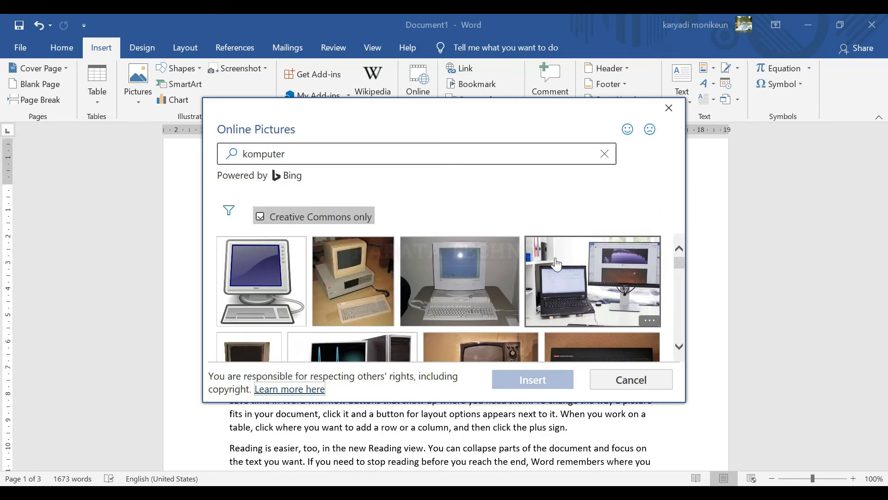
pyautogui.click(229, 210)
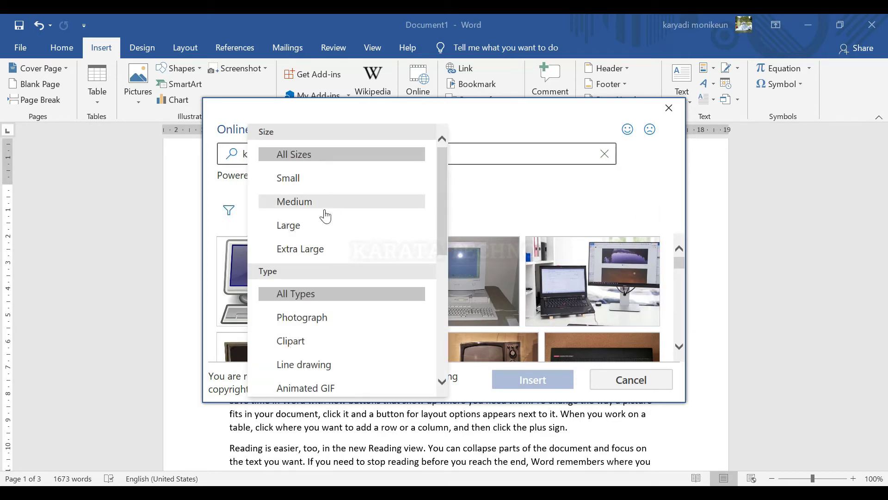
pyautogui.click(541, 217)
# Step: Insert only the online photo of the beige desktop computer with a blue screen on a black background
pyautogui.scroll(-5, 601, 287)
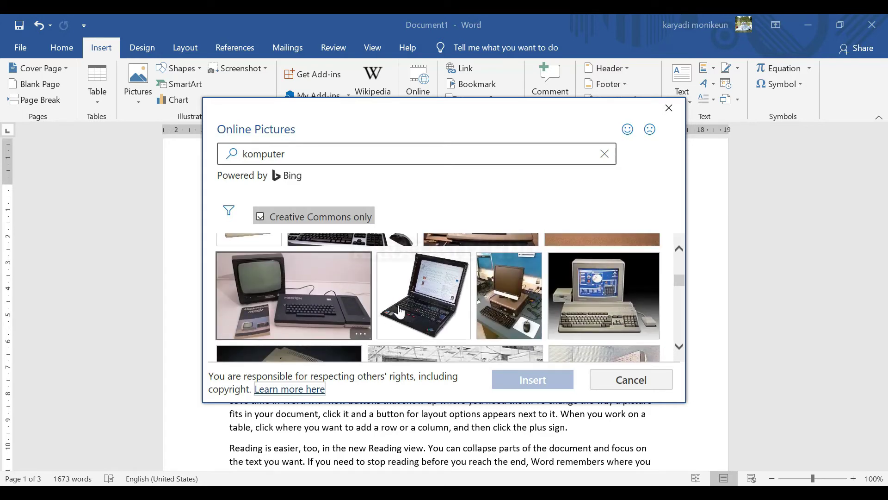
pyautogui.scroll(-2, 579, 303)
pyautogui.scroll(-8, 576, 306)
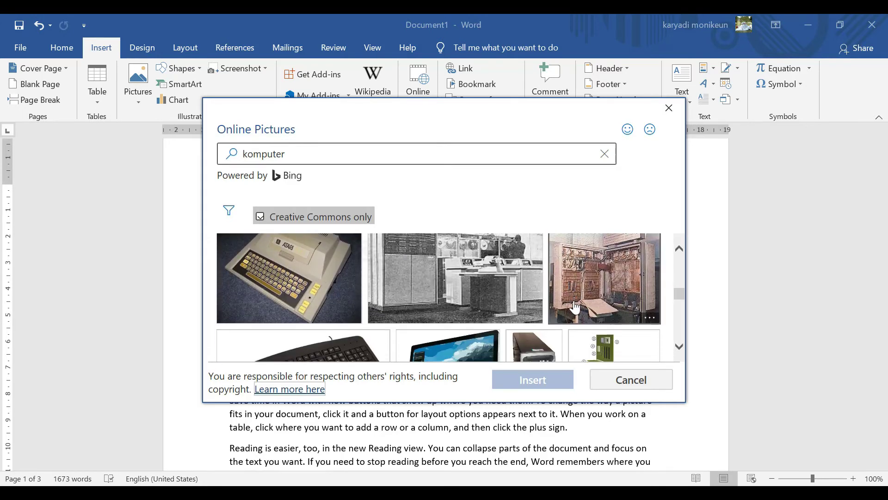
pyautogui.scroll(6, 574, 307)
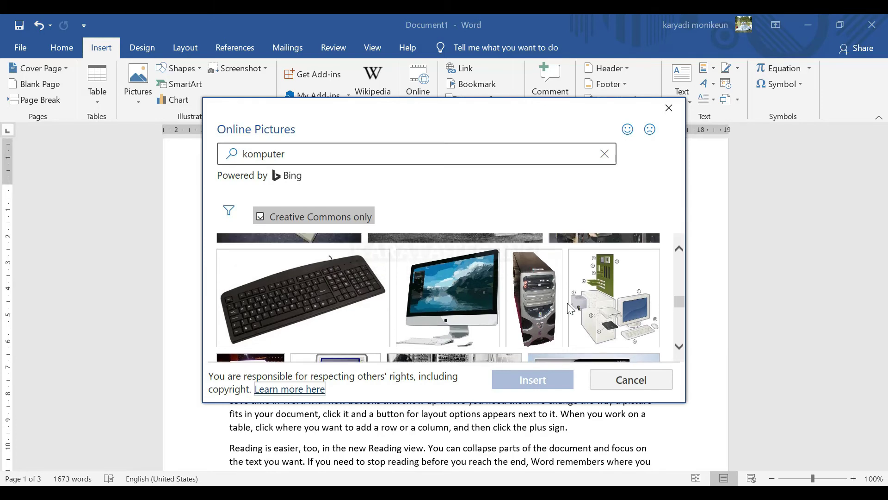
pyautogui.click(607, 299)
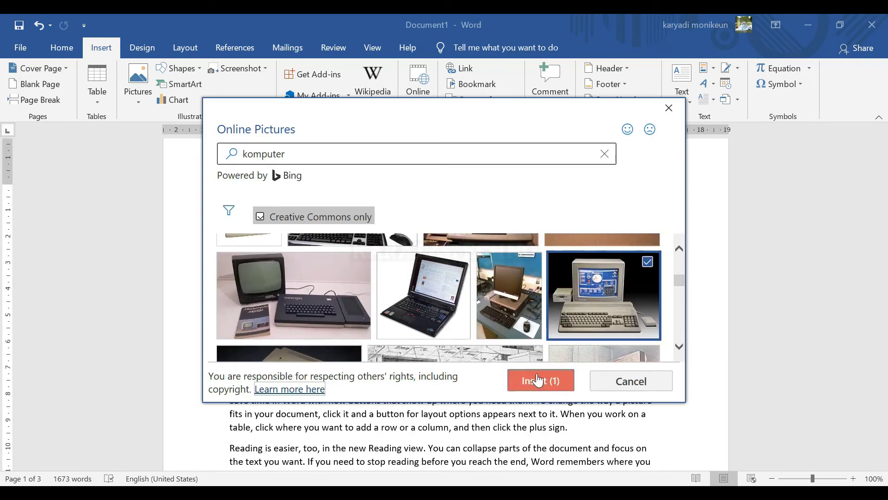
pyautogui.click(509, 299)
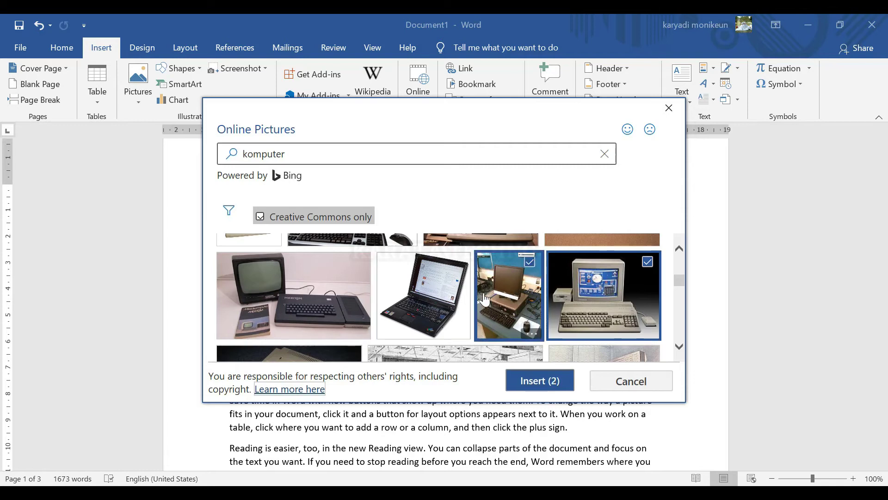
pyautogui.click(410, 300)
pyautogui.click(324, 287)
pyautogui.click(319, 288)
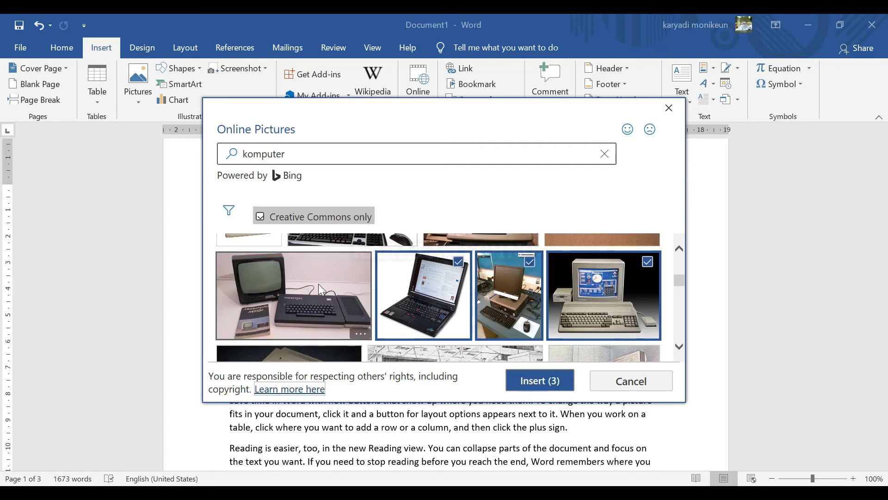
pyautogui.click(459, 314)
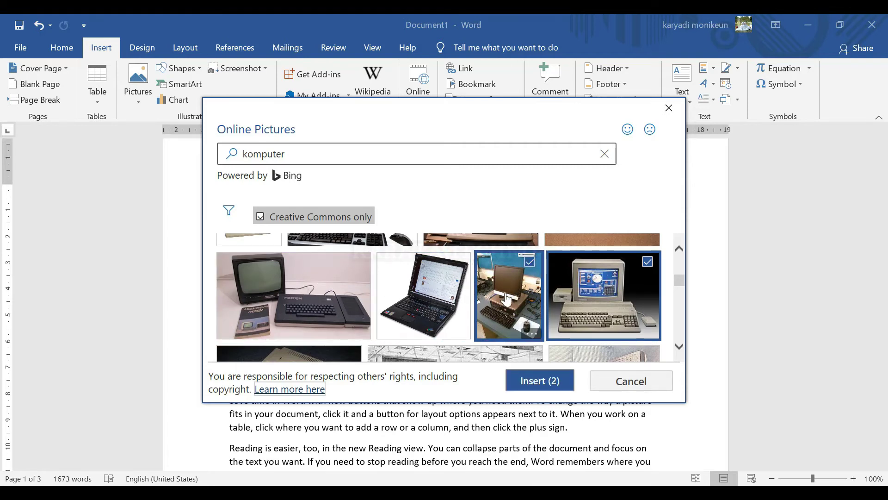
pyautogui.click(509, 299)
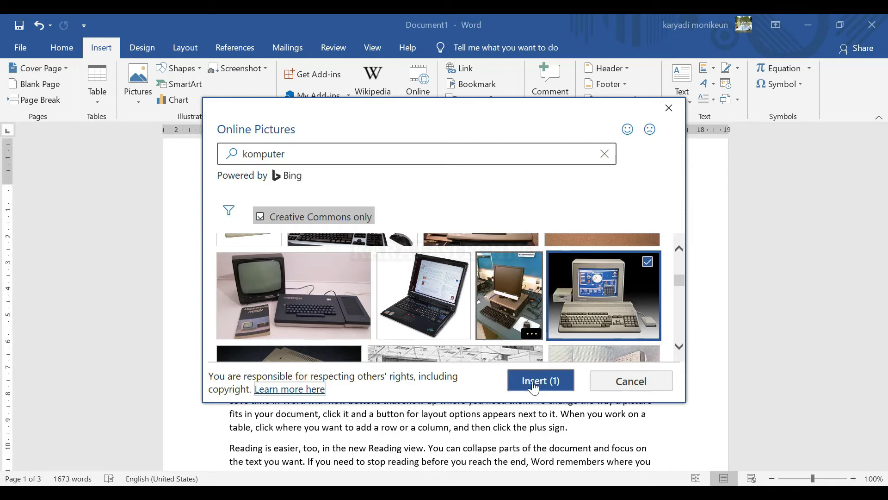
pyautogui.click(547, 387)
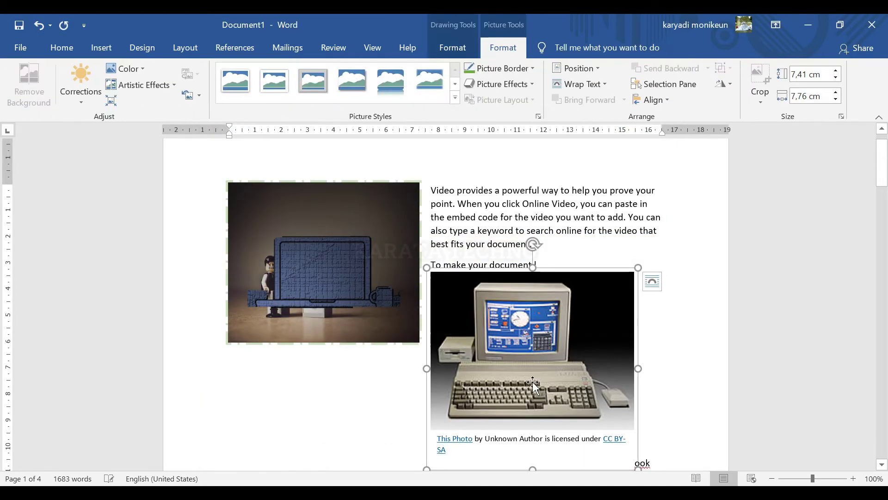
# Step: Examine the inserted computer photo and its licence caption by selecting the group, the caption text and the photo itself
pyautogui.scroll(-1, 522, 356)
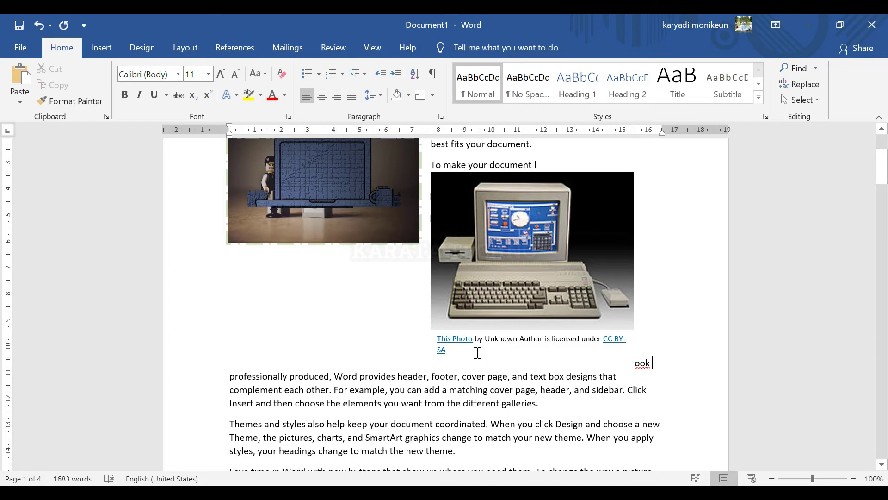
pyautogui.click(508, 299)
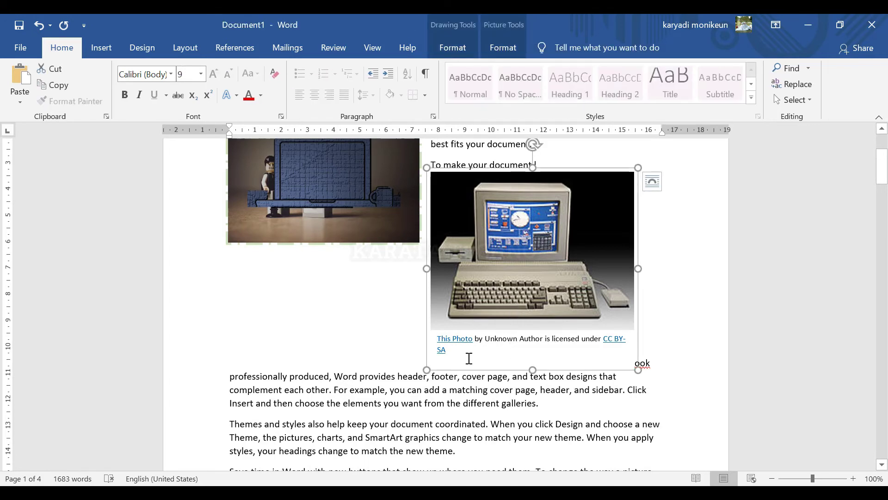
pyautogui.click(438, 338)
pyautogui.moveTo(437, 339); pyautogui.dragTo(640, 363)
pyautogui.click(668, 300)
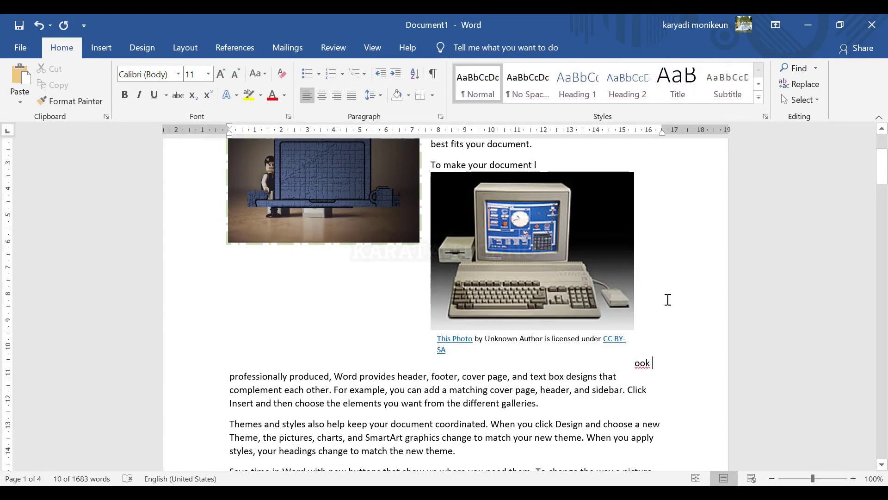
pyautogui.click(544, 303)
pyautogui.click(638, 362)
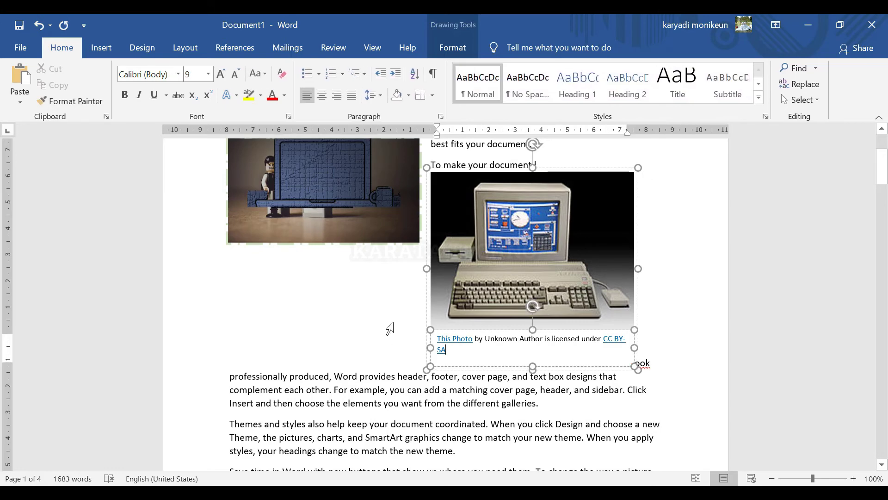
pyautogui.click(390, 329)
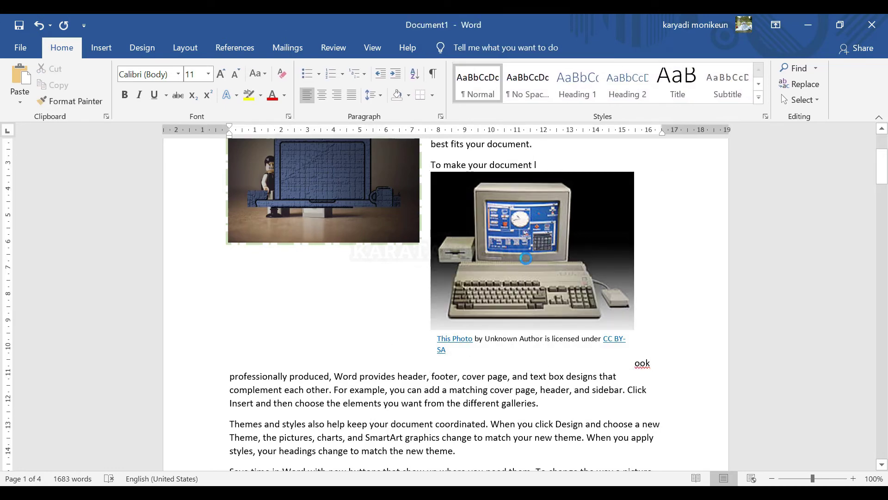
pyautogui.click(536, 277)
pyautogui.click(536, 275)
pyautogui.scroll(2, 536, 277)
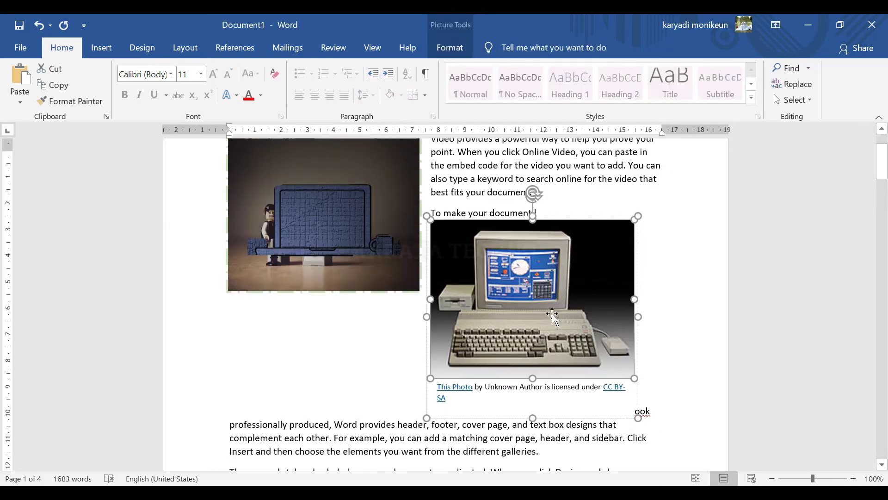
# Step: Try to move the in-line computer photo to another place in the text, and undo the move
pyautogui.moveTo(510, 312); pyautogui.dragTo(529, 248)
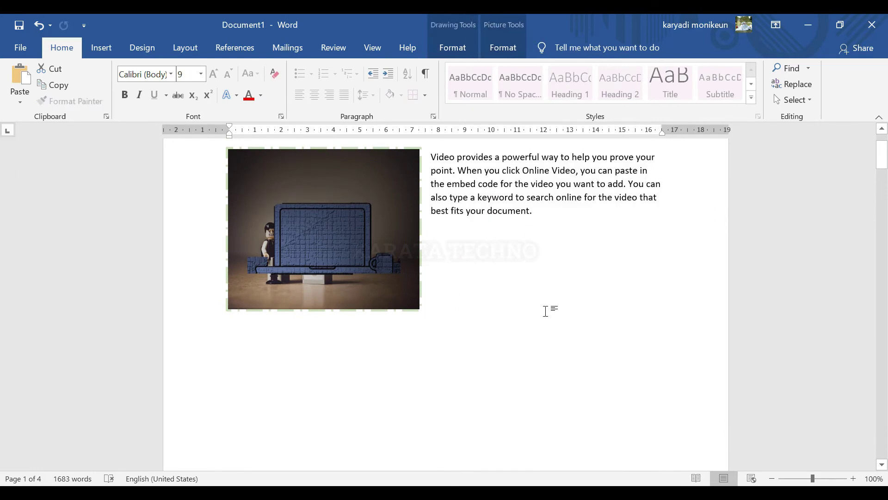
pyautogui.scroll(-10, 545, 309)
pyautogui.scroll(-4, 532, 399)
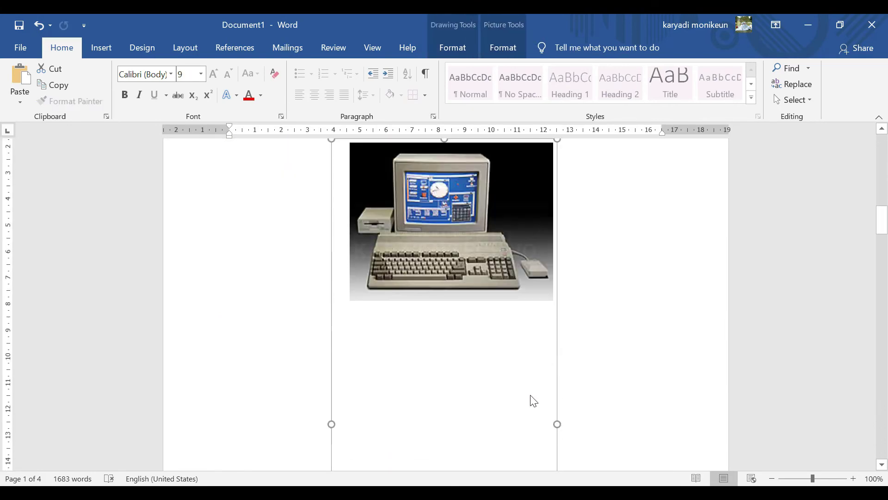
pyautogui.hotkey('ctrl', 'z')
pyautogui.scroll(4, 590, 397)
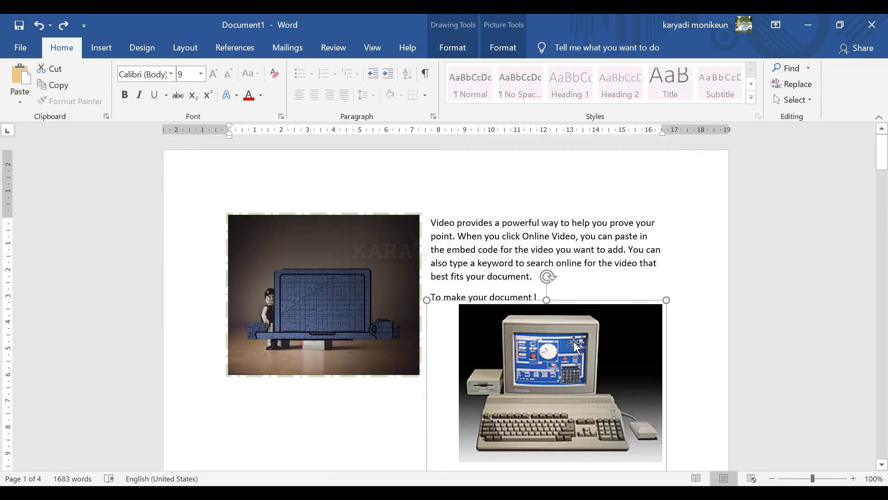
# Step: Set the text wrapping of the computer photo and its caption group to Square
pyautogui.click(590, 397)
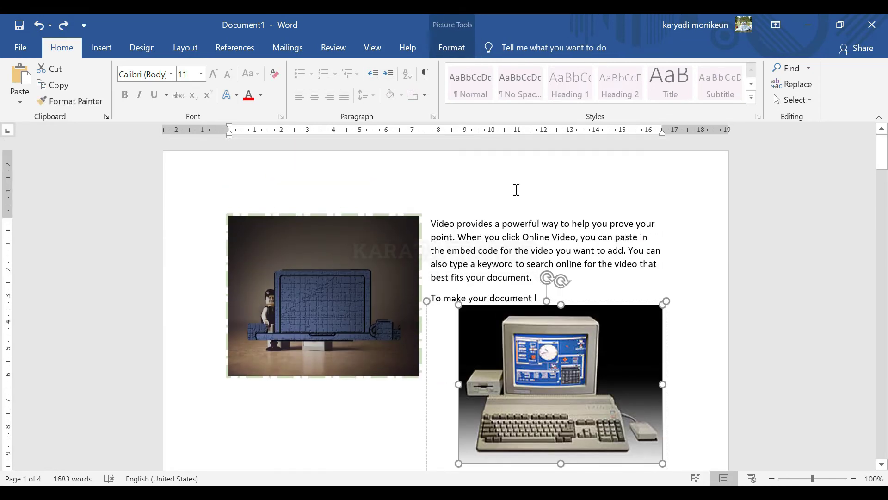
pyautogui.click(450, 50)
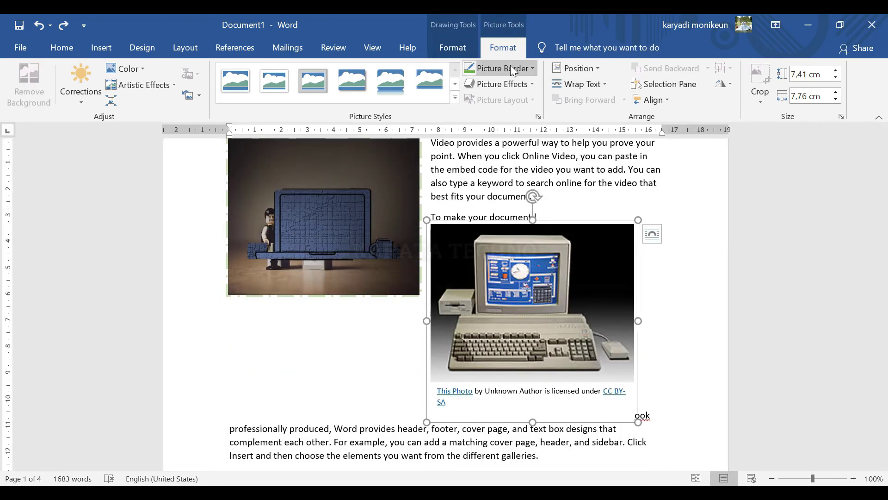
pyautogui.click(606, 84)
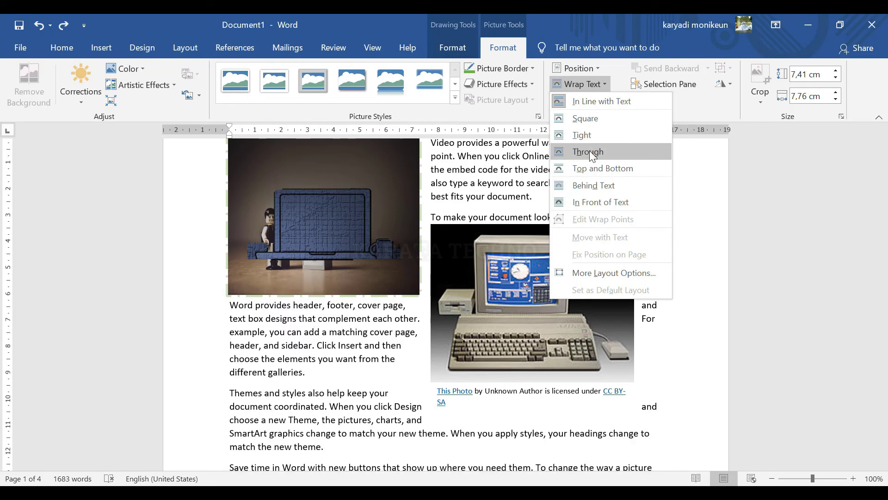
pyautogui.click(587, 121)
# Step: Move the computer photo group down below the laptop picture so it sits within the "Save time in Word" and following paragraphs
pyautogui.moveTo(527, 330); pyautogui.dragTo(487, 335)
pyautogui.scroll(3, 373, 242)
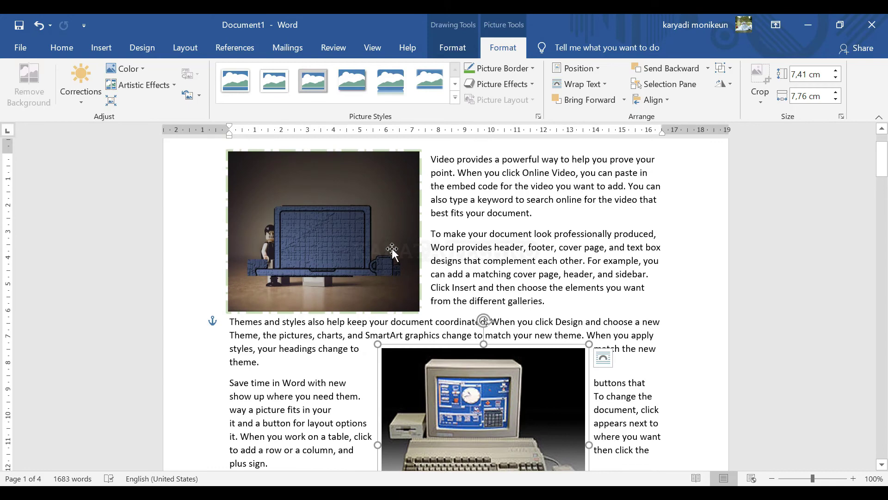
pyautogui.scroll(1, 392, 249)
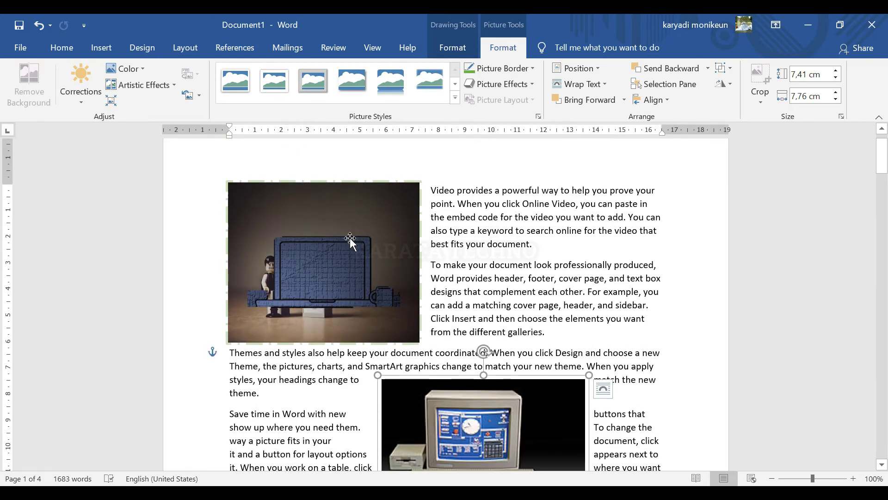
pyautogui.click(312, 245)
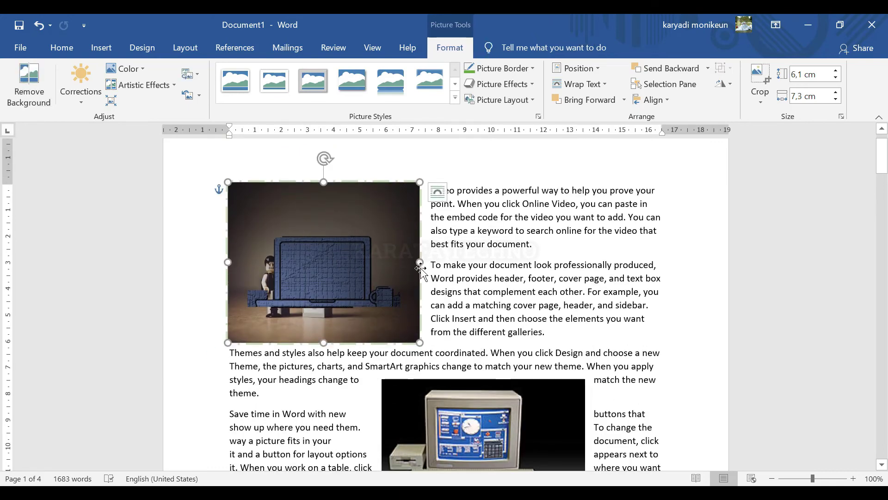
pyautogui.scroll(-3, 452, 281)
pyautogui.moveTo(484, 345); pyautogui.dragTo(466, 343)
pyautogui.scroll(-2, 469, 341)
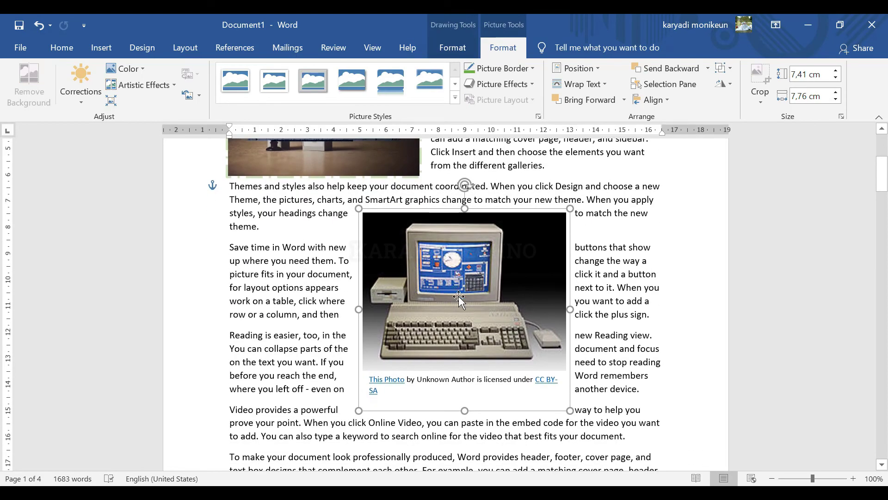
pyautogui.moveTo(462, 296); pyautogui.dragTo(459, 324)
pyautogui.scroll(3, 451, 324)
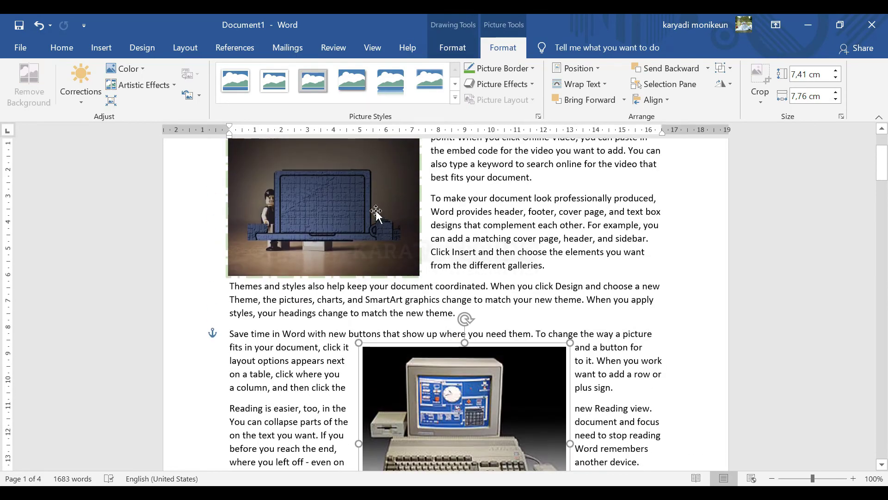
pyautogui.click(373, 217)
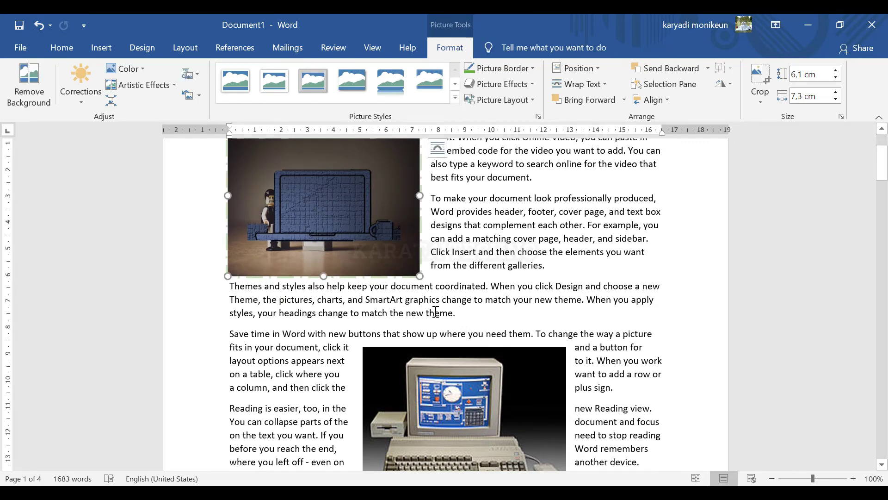
pyautogui.scroll(1, 483, 287)
pyautogui.scroll(-3, 484, 287)
# Step: Crop only the computer photo inside its group to the Teardrop basic shape
pyautogui.click(464, 322)
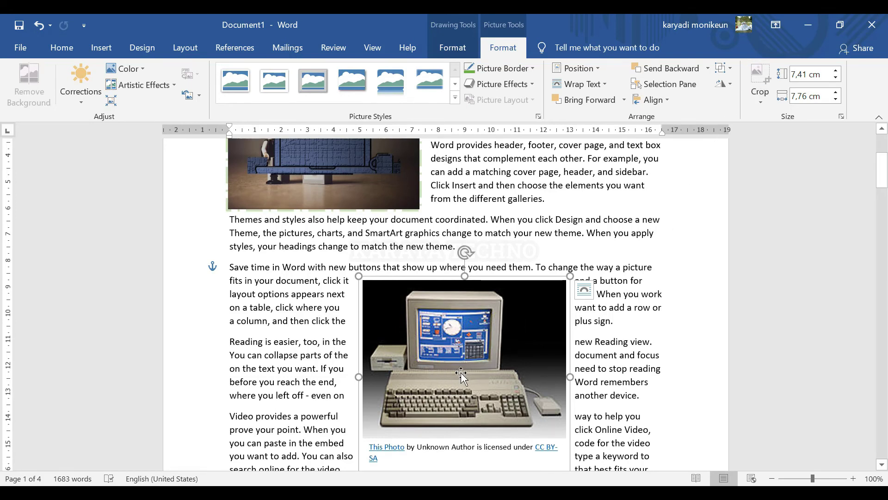
pyautogui.click(457, 326)
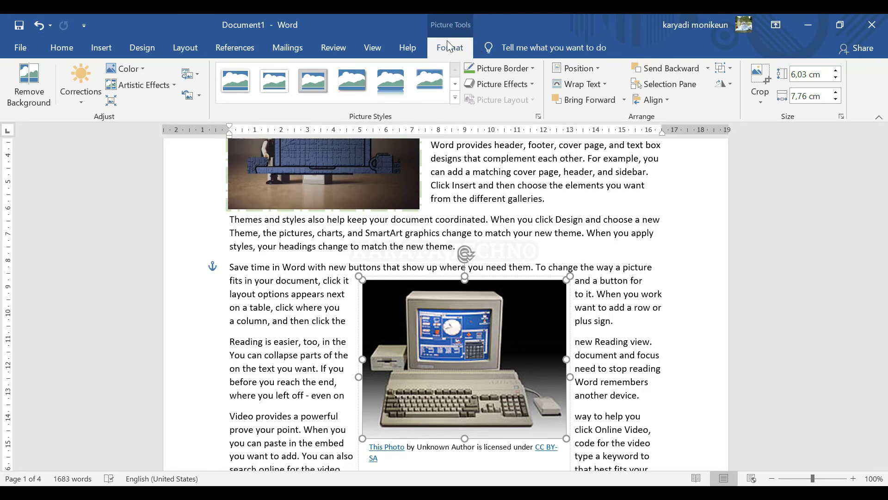
pyautogui.click(760, 98)
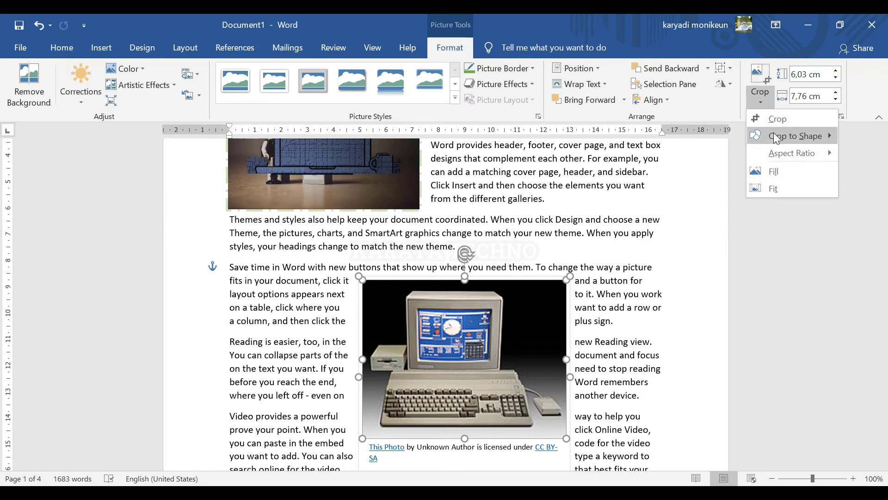
pyautogui.moveTo(777, 134)
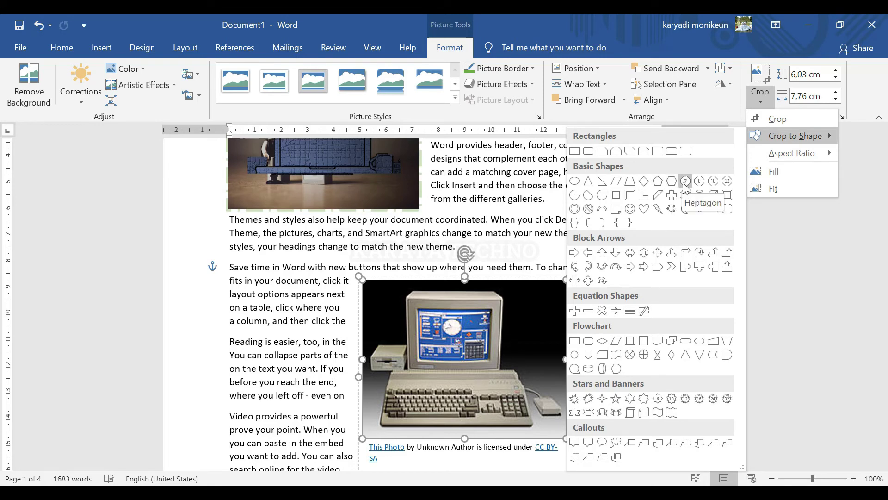
pyautogui.click(604, 194)
pyautogui.click(617, 306)
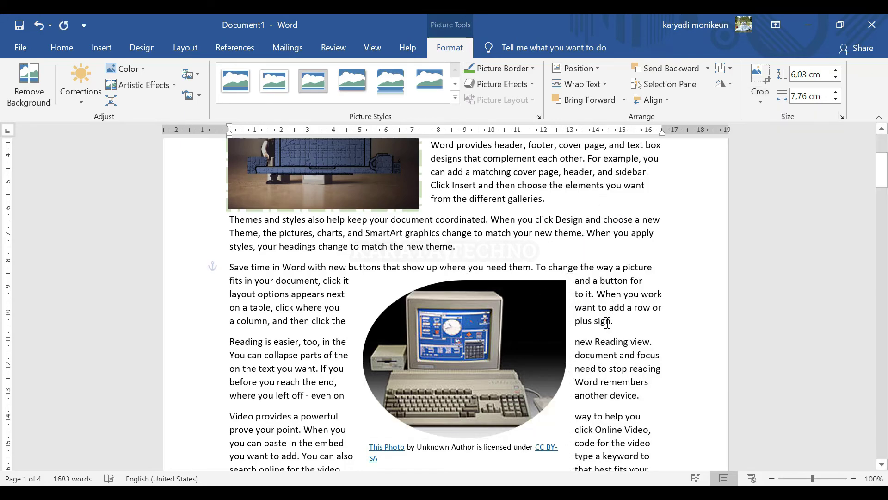
pyautogui.click(518, 324)
pyautogui.click(605, 329)
pyautogui.click(504, 342)
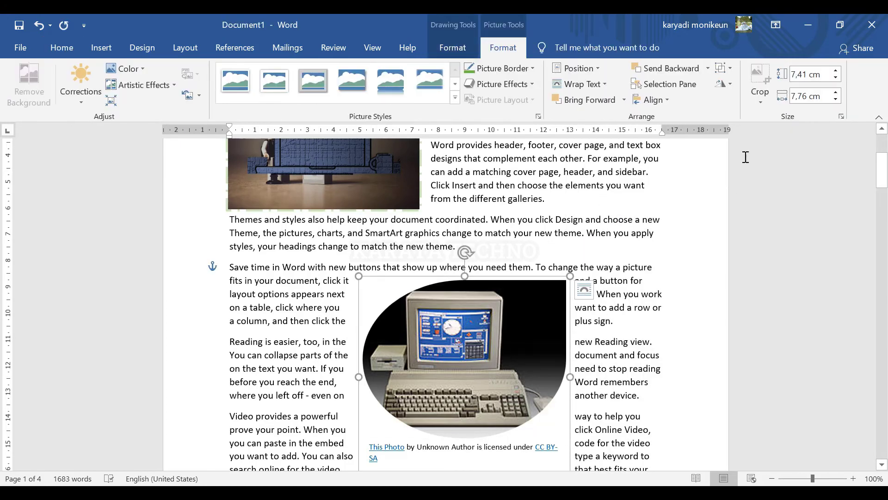
# Step: Crop the laptop picture beside the first paragraphs to the Pie basic shape
pyautogui.scroll(3, 366, 218)
pyautogui.click(365, 218)
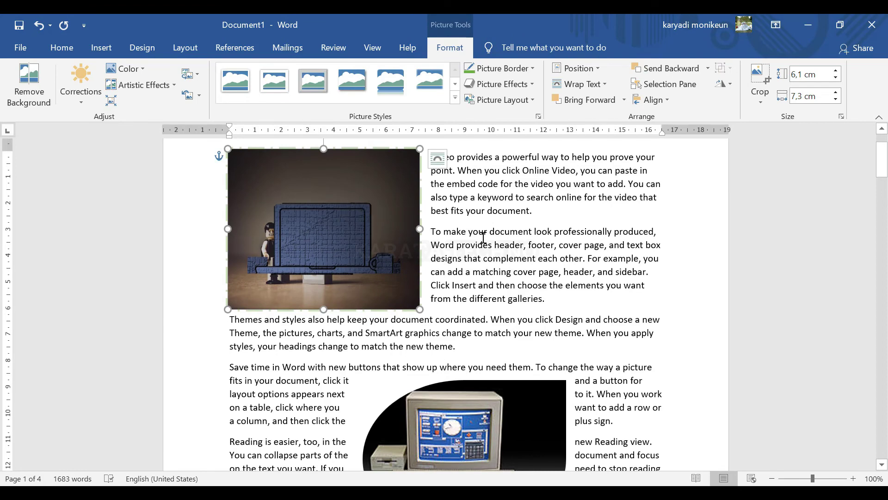
pyautogui.click(760, 96)
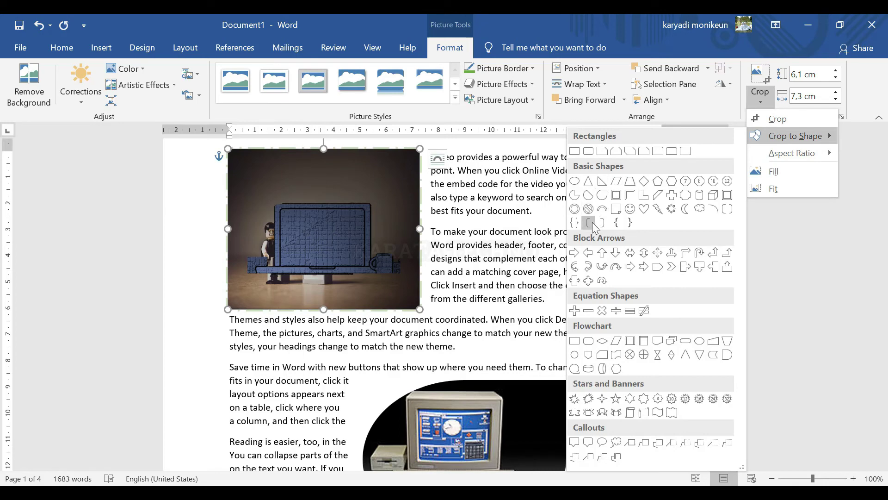
pyautogui.click(575, 196)
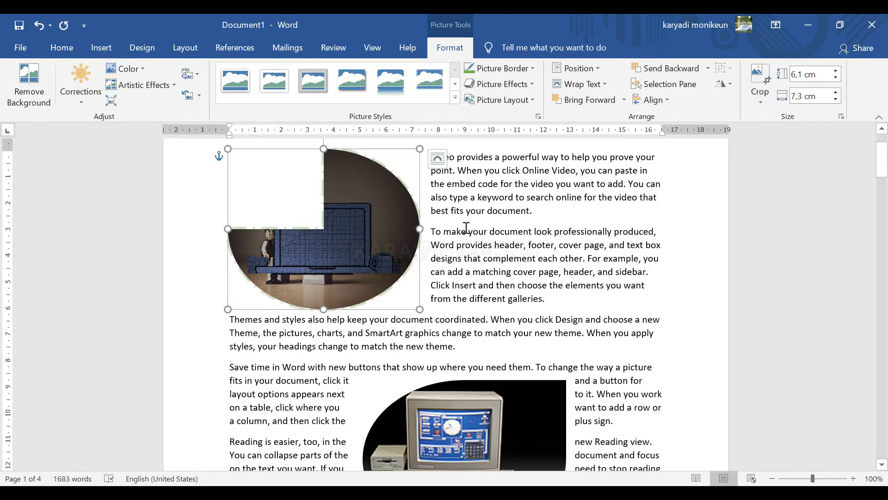
# Step: Rotate the pie-shaped laptop picture slightly counterclockwise
pyautogui.scroll(2, 362, 232)
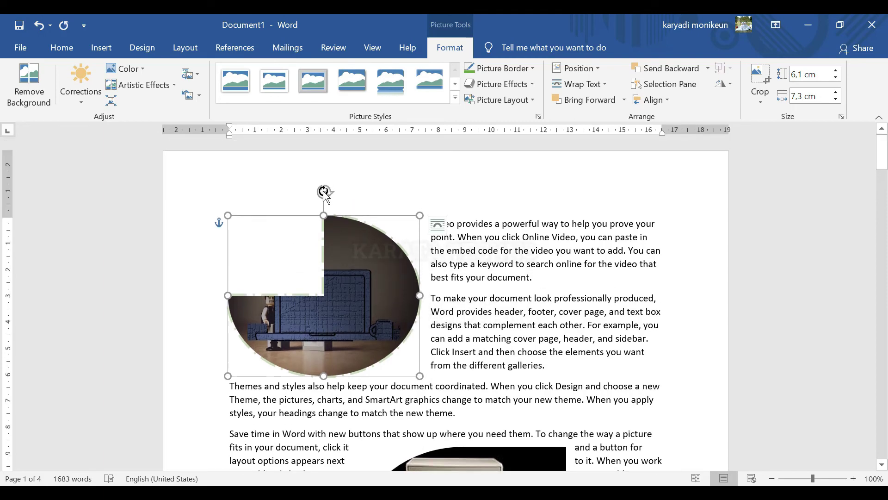
pyautogui.click(348, 273)
pyautogui.moveTo(326, 192); pyautogui.dragTo(280, 193)
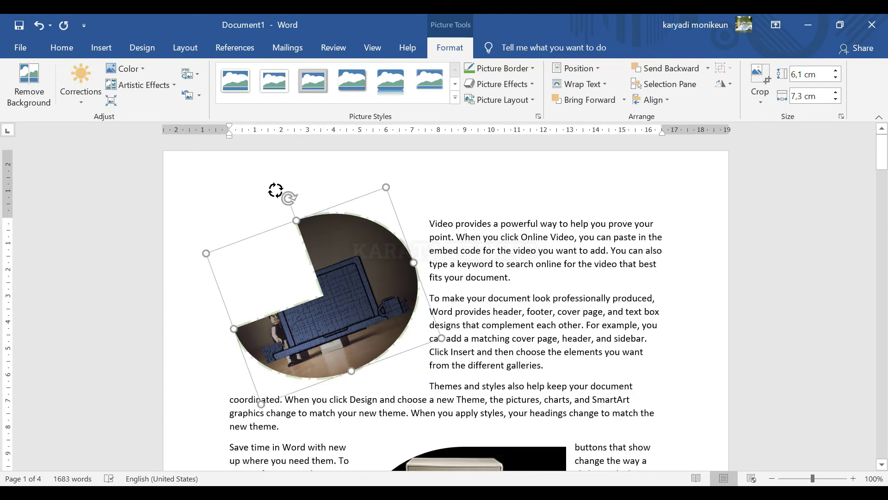
# Step: Rotate the computer photo and its caption together counterclockwise so the group tilts upward to the right
pyautogui.scroll(-6, 522, 264)
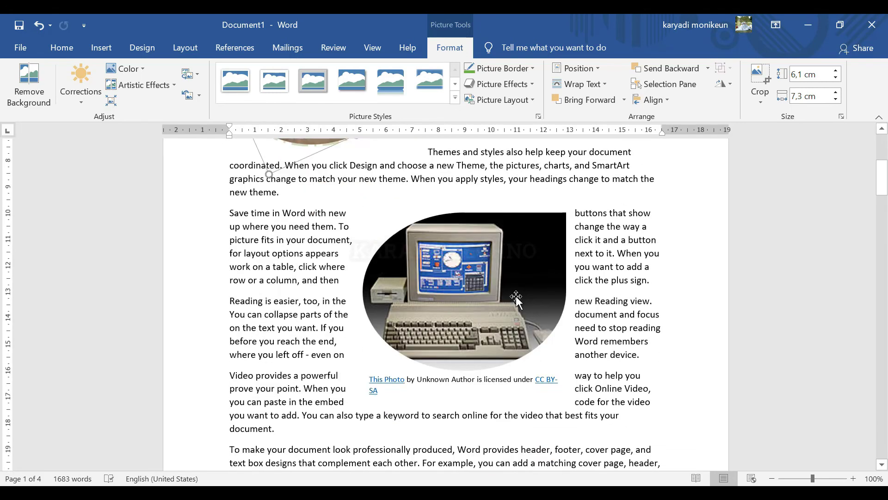
pyautogui.click(489, 242)
pyautogui.moveTo(467, 154); pyautogui.dragTo(414, 163)
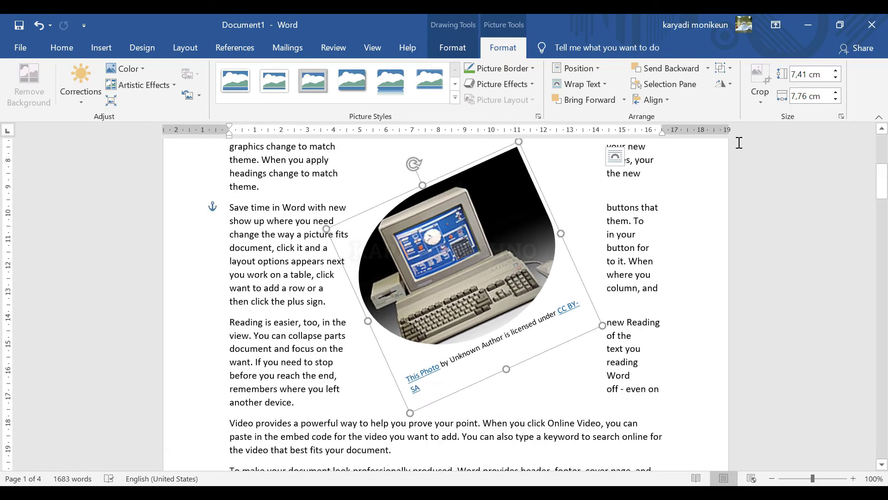
# Step: Crop the tilted computer photo to the wavy Punched Tape flowchart shape
pyautogui.click(760, 94)
pyautogui.moveTo(786, 142)
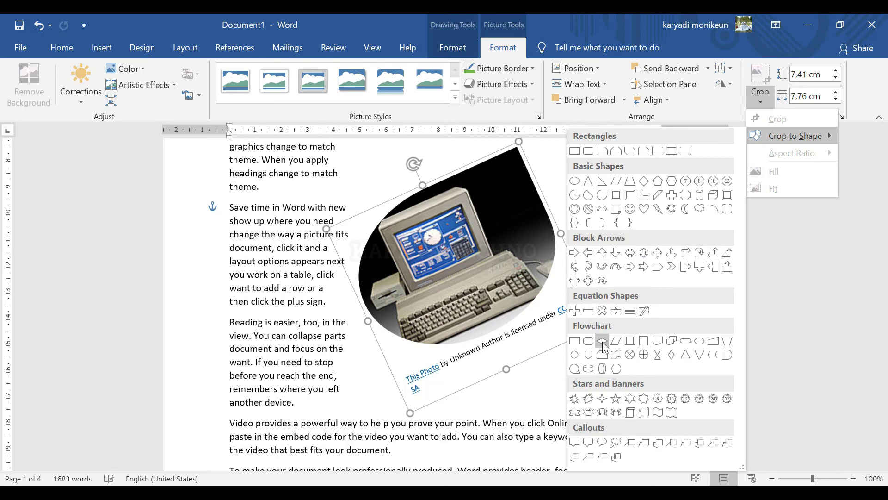
pyautogui.click(617, 356)
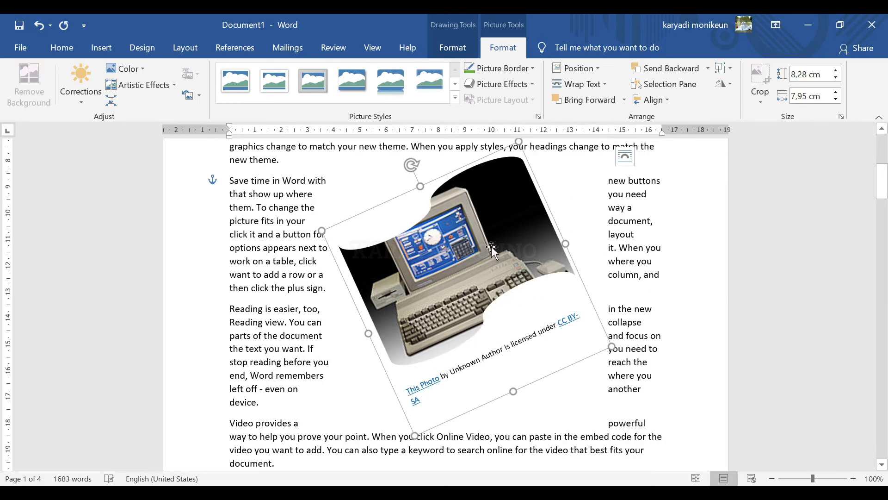
# Step: Rotate the computer photo clockwise inside its group, slightly adjust the group's tilt, and view the preset rotation and flip options
pyautogui.click(490, 252)
pyautogui.moveTo(419, 164); pyautogui.dragTo(494, 165)
pyautogui.moveTo(411, 167)
pyautogui.mouseDown()
pyautogui.moveTo(390, 176)
pyautogui.moveTo(416, 162)
pyautogui.mouseUp()
pyautogui.click(726, 85)
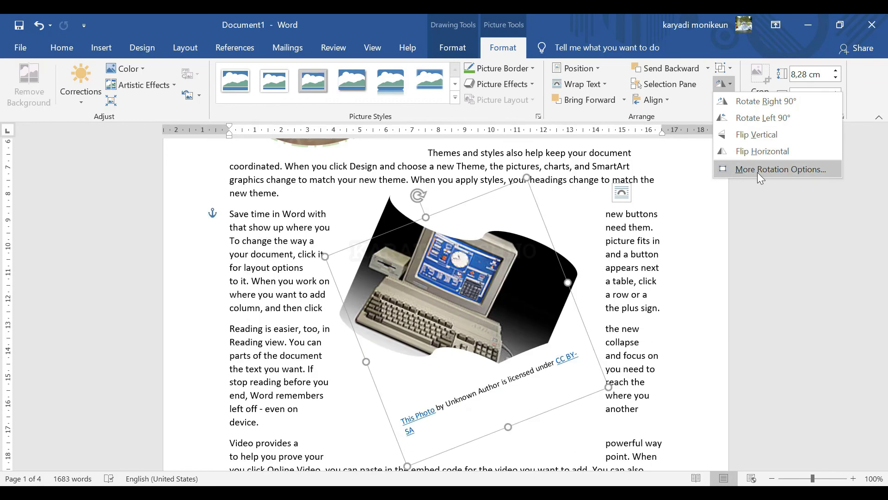
pyautogui.click(759, 101)
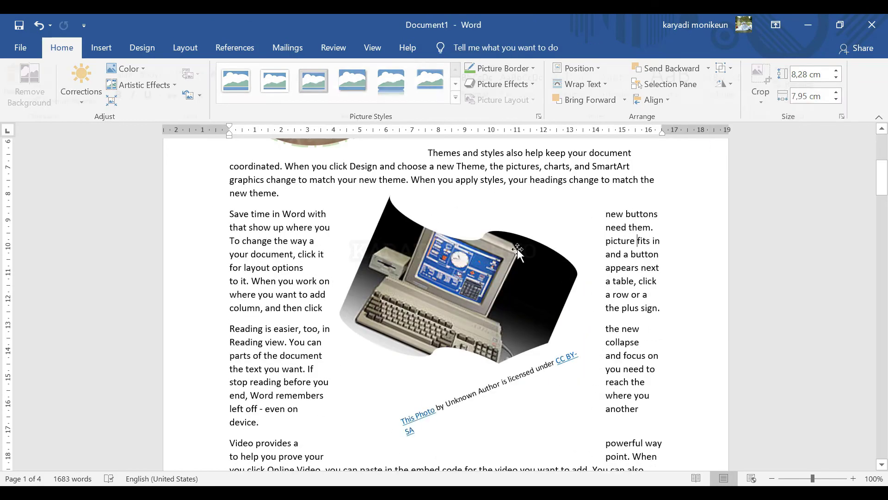
# Step: Select the laptop picture together with the computer photo group and group them into one object
pyautogui.scroll(2, 387, 209)
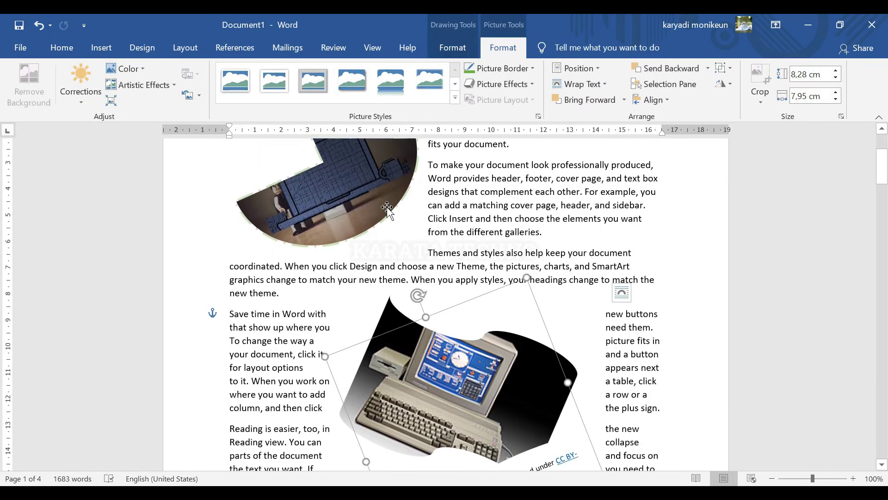
pyautogui.click(369, 191)
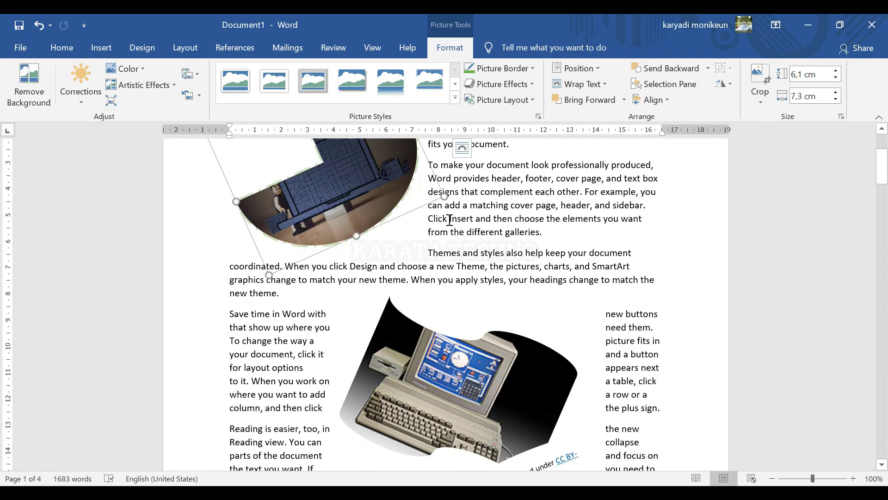
pyautogui.keyDown('ctrl'); pyautogui.click(441, 375); pyautogui.keyUp('ctrl')
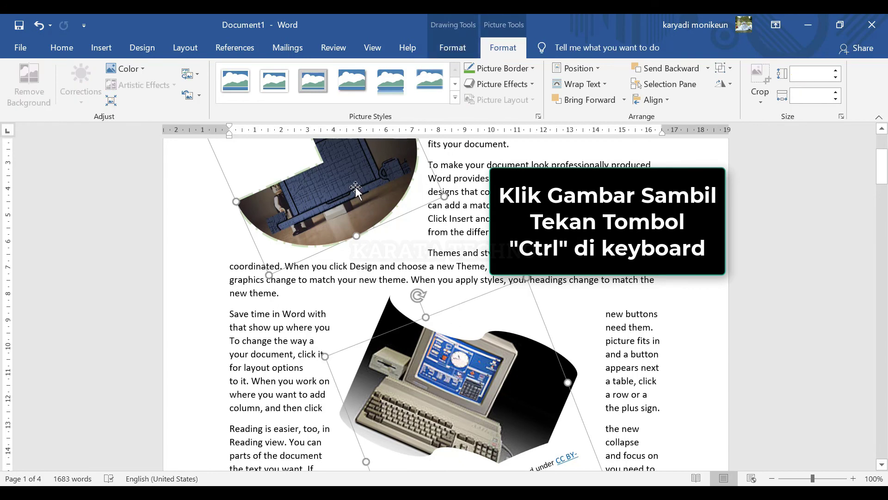
pyautogui.click(729, 71)
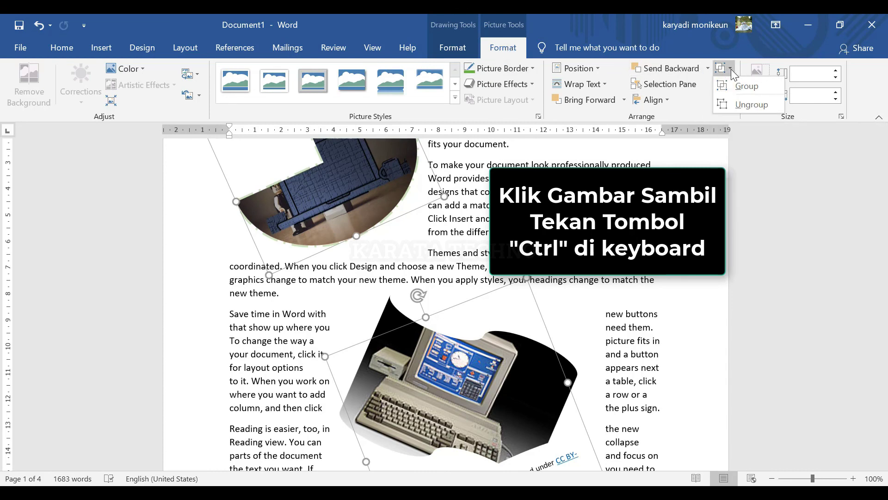
pyautogui.click(744, 87)
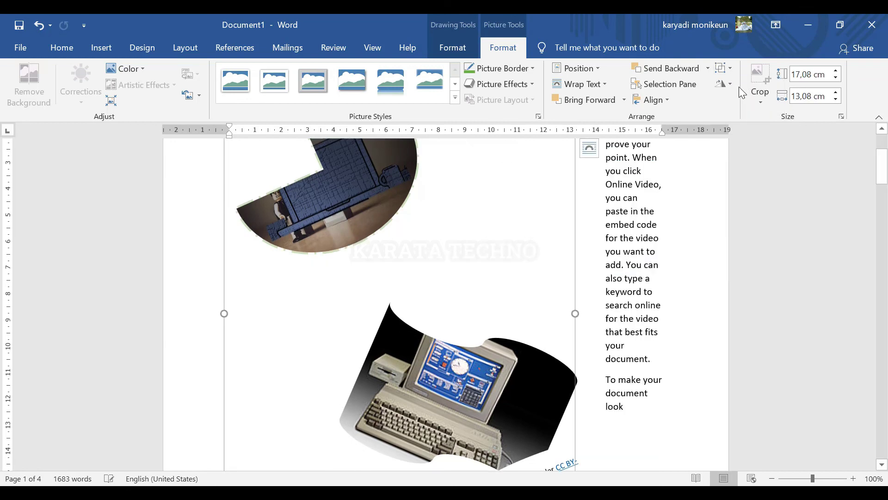
pyautogui.click(617, 256)
pyautogui.scroll(4, 523, 317)
pyautogui.click(386, 309)
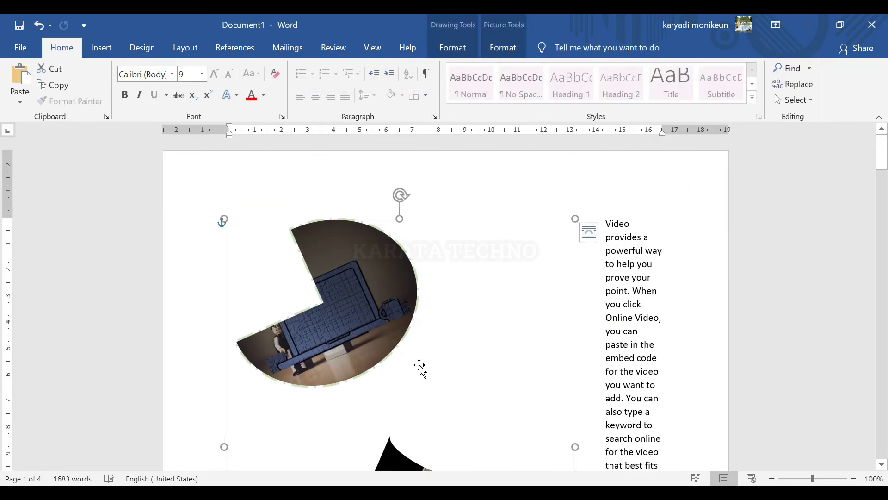
# Step: Move the grouped laptop and computer pictures around the page as one object, placing the group just below the first line of text
pyautogui.scroll(-2, 451, 332)
pyautogui.scroll(-3, 451, 332)
pyautogui.moveTo(446, 321); pyautogui.dragTo(522, 347)
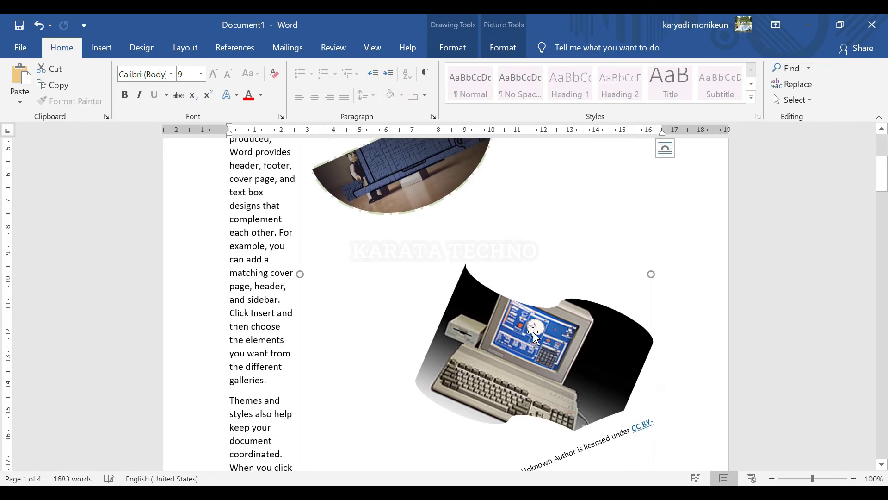
pyautogui.scroll(-2, 521, 347)
pyautogui.hotkey('ctrl', 'z')
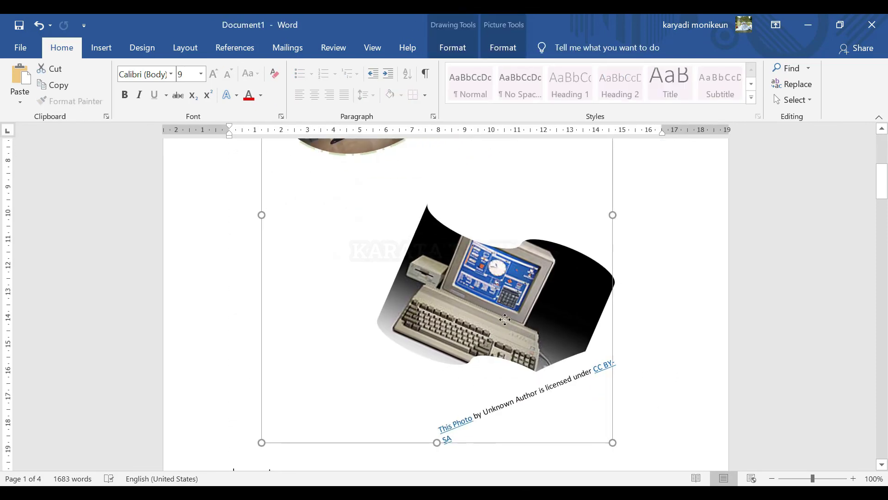
pyautogui.scroll(4, 515, 340)
pyautogui.scroll(-6, 478, 363)
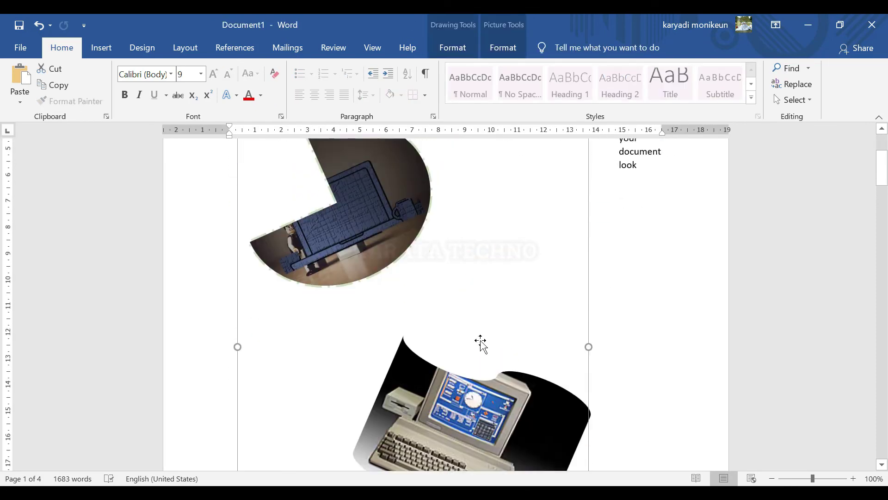
pyautogui.scroll(6, 473, 288)
pyautogui.hotkey('ctrl', 'y')
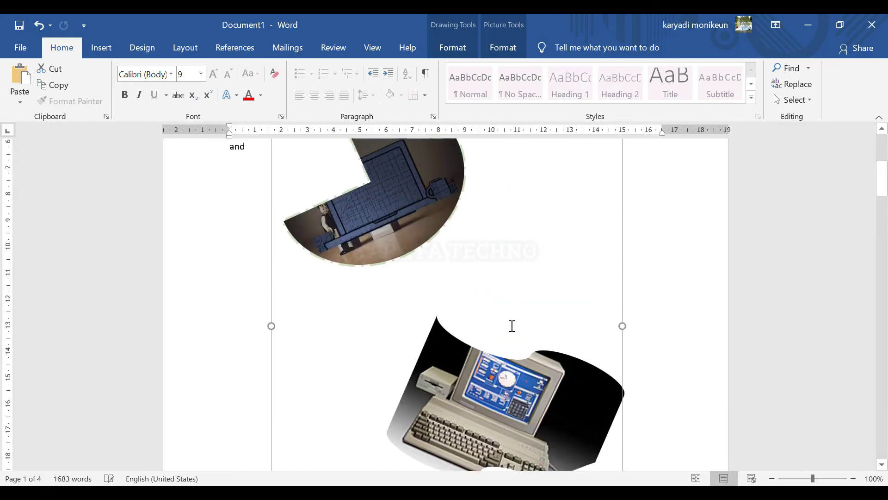
pyautogui.moveTo(407, 365); pyautogui.dragTo(419, 283)
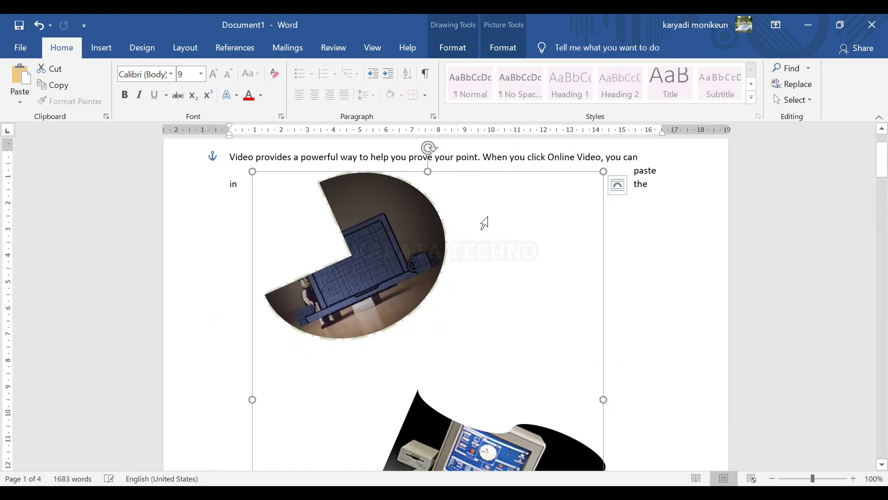
# Step: Ungroup the laptop picture from the computer photo and its caption, and deselect the pictures
pyautogui.doubleClick(391, 251)
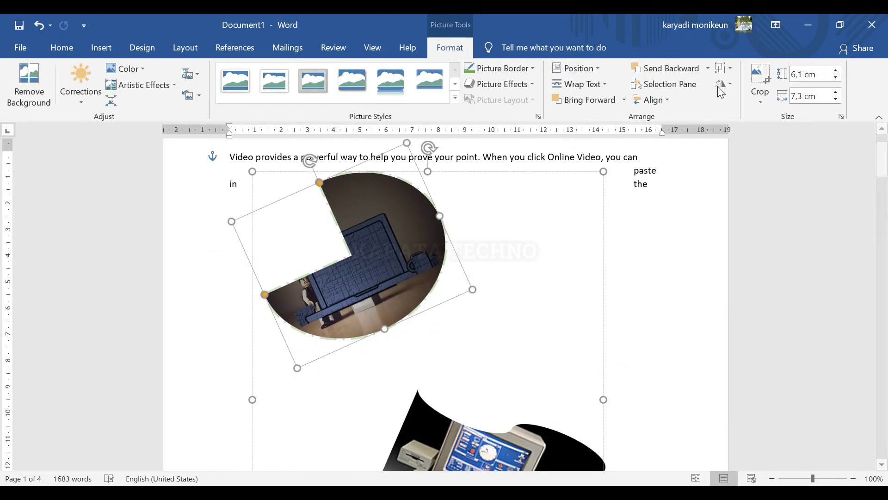
pyautogui.click(726, 67)
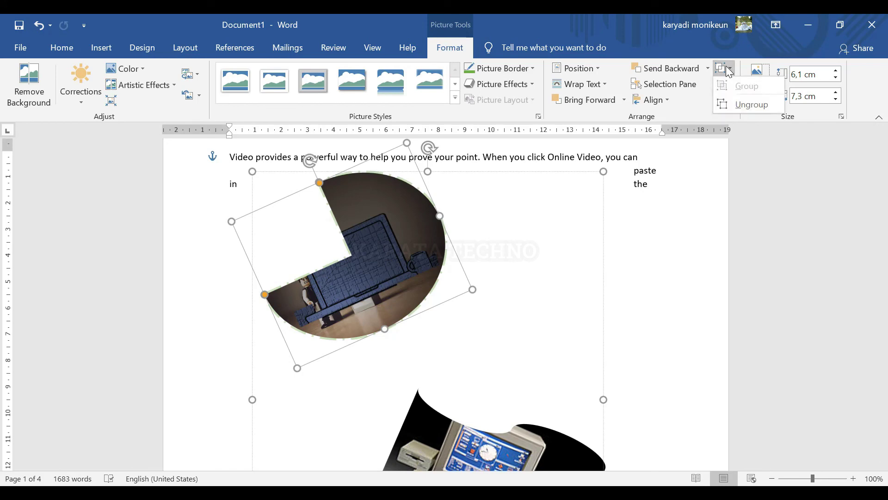
pyautogui.click(748, 105)
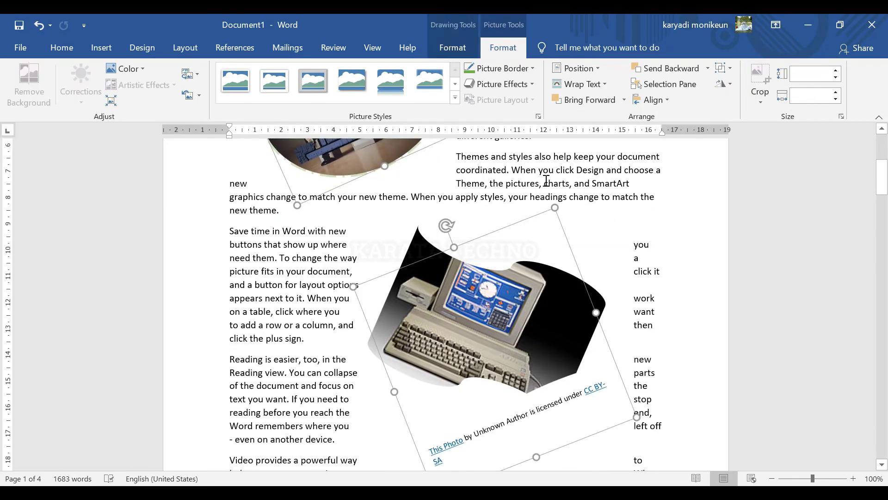
pyautogui.click(544, 172)
# Step: Move the laptop picture on its own toward the middle of the first paragraphs so the text wraps on both sides
pyautogui.scroll(5, 548, 278)
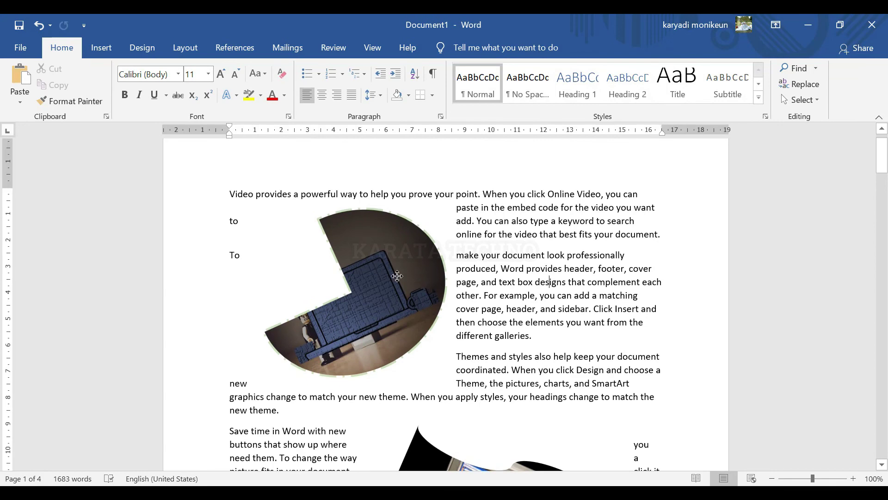
pyautogui.moveTo(397, 276); pyautogui.dragTo(455, 273)
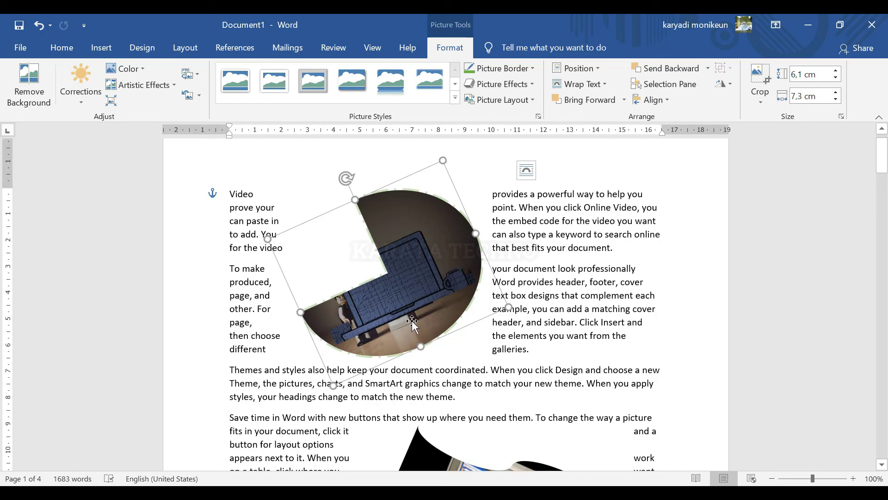
pyautogui.click(602, 288)
pyautogui.scroll(-3, 544, 326)
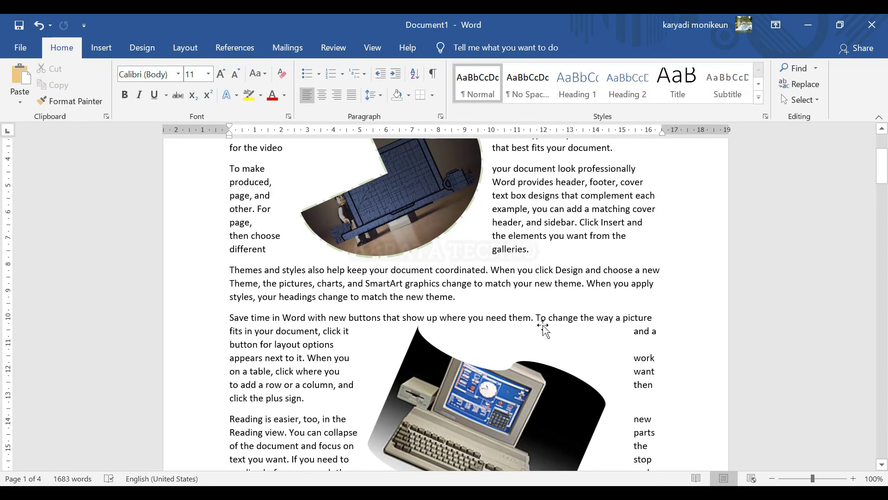
pyautogui.scroll(-15, 543, 326)
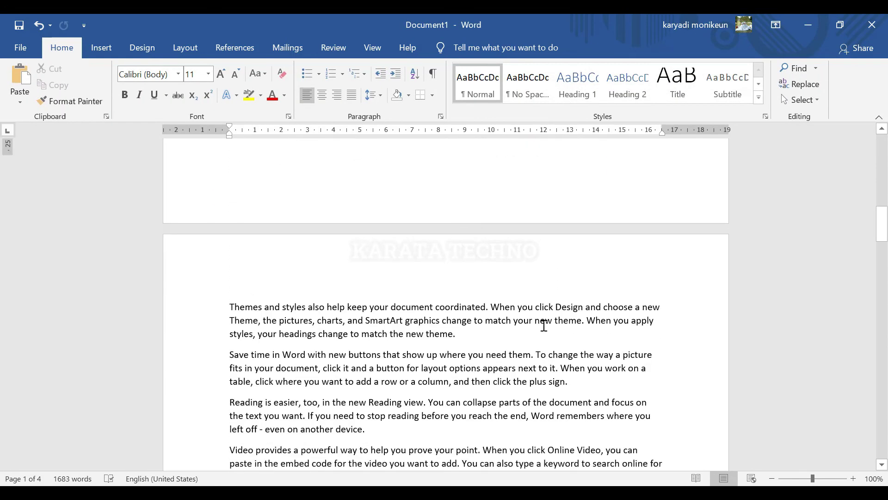
pyautogui.scroll(10, 544, 326)
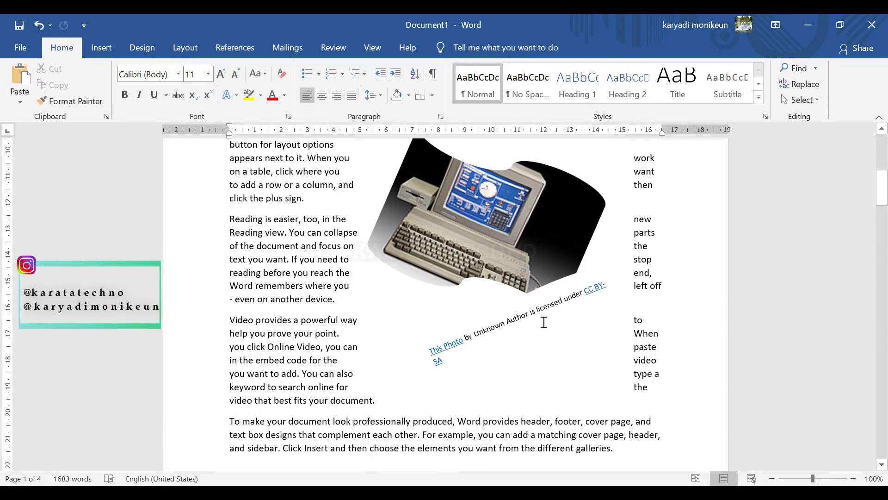
pyautogui.scroll(2, 543, 323)
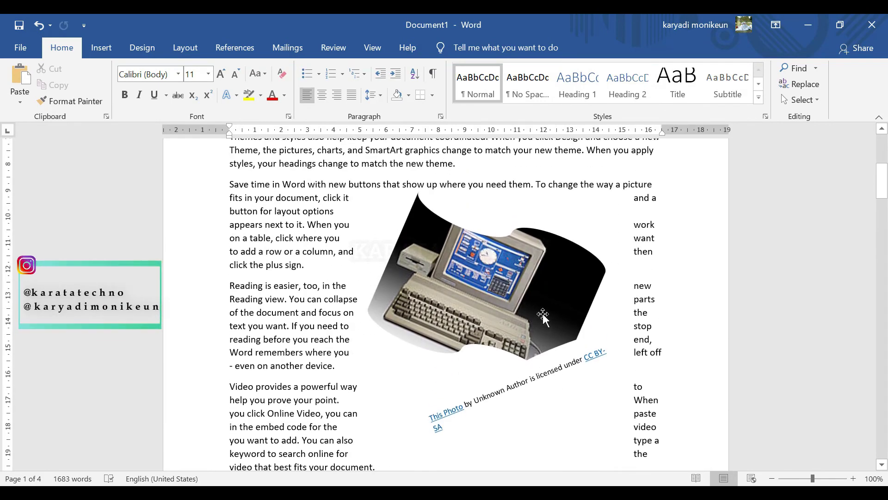
pyautogui.scroll(8, 543, 313)
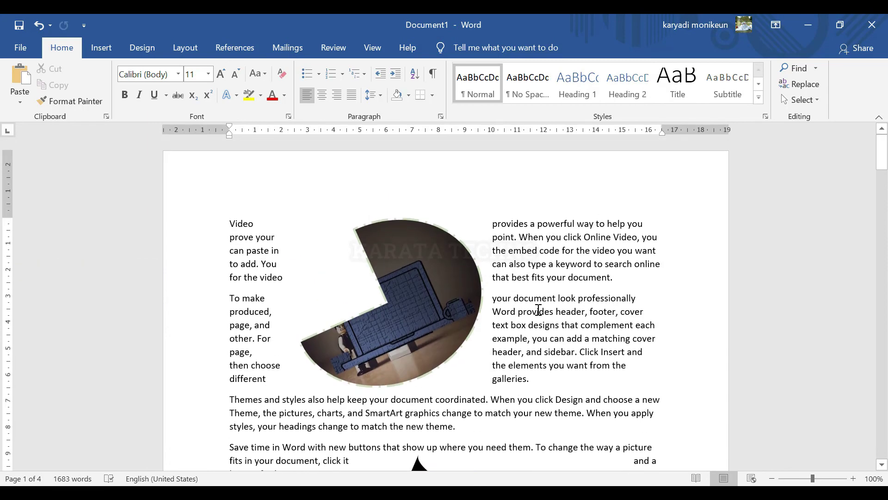